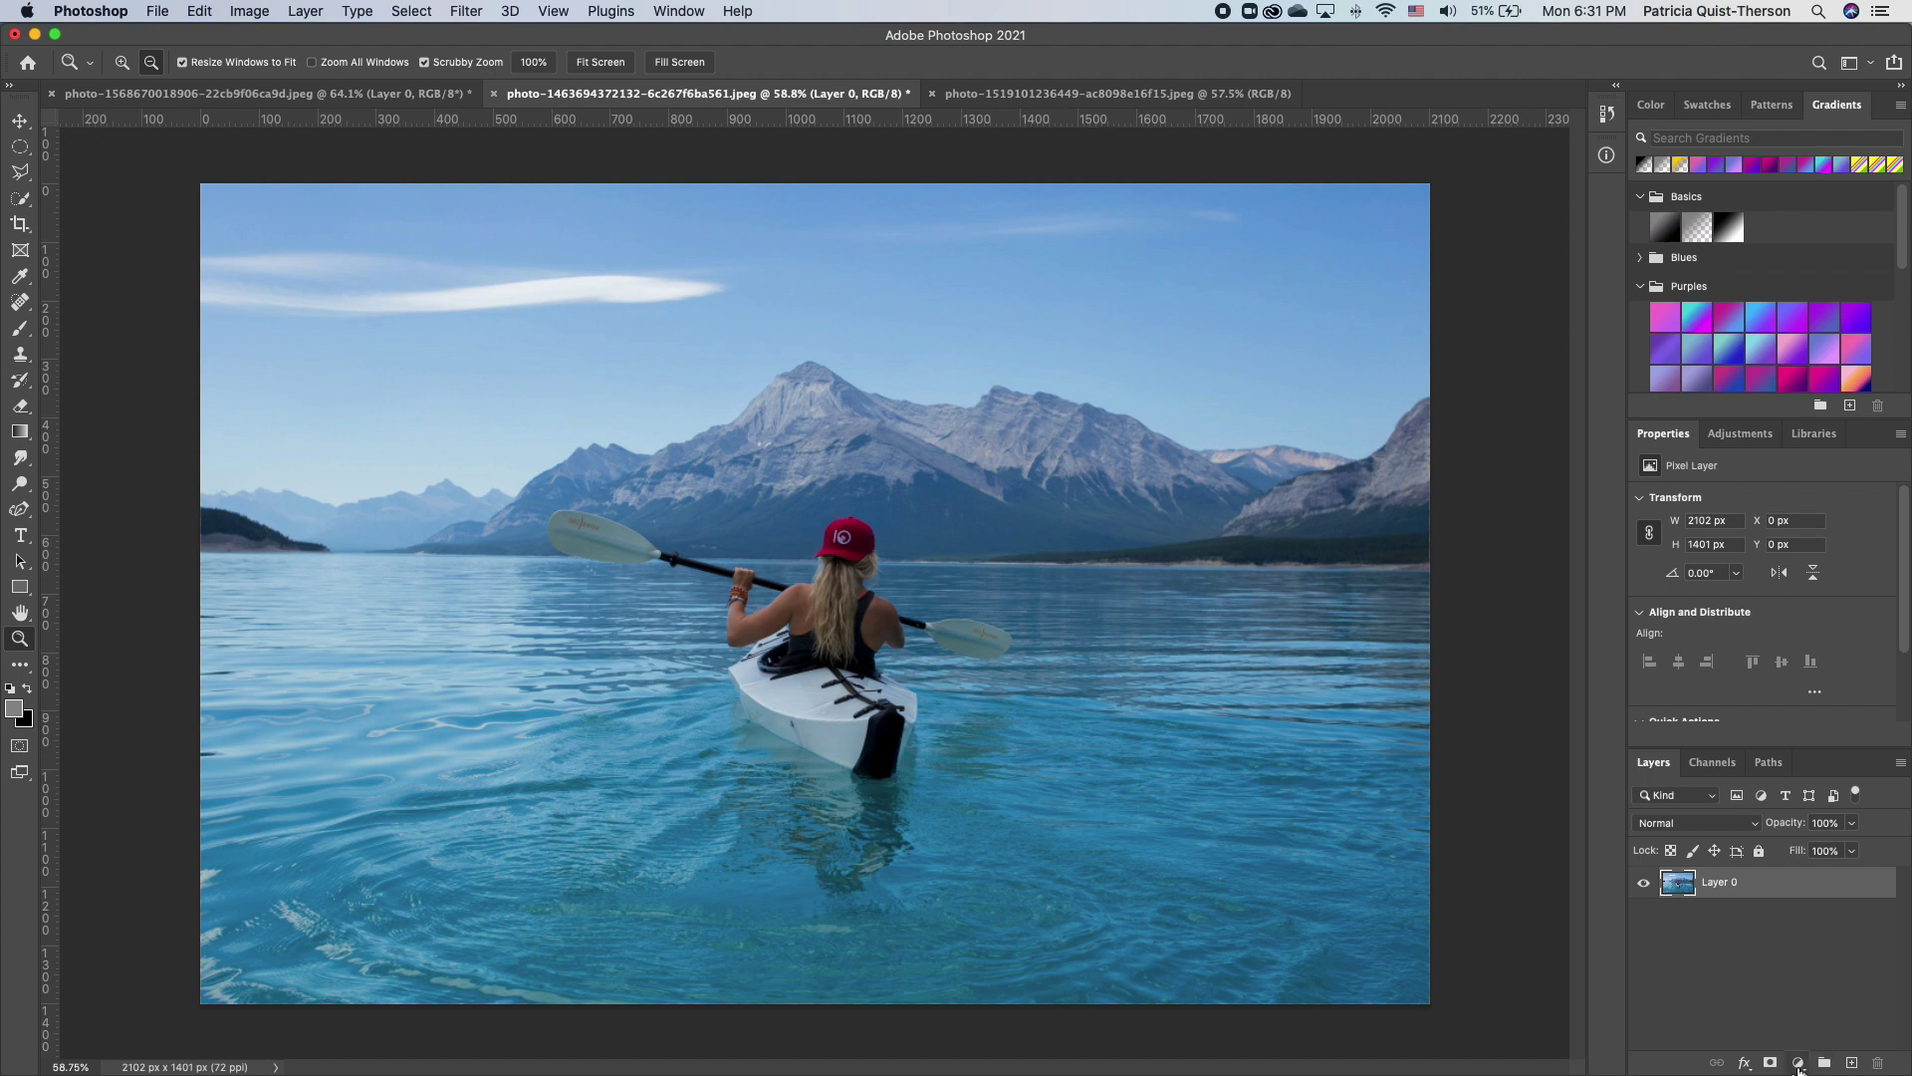
# Add a Curves adjustment layer, set its grey point from the photo, then hide it to compare.
pyautogui.click(1799, 1066)
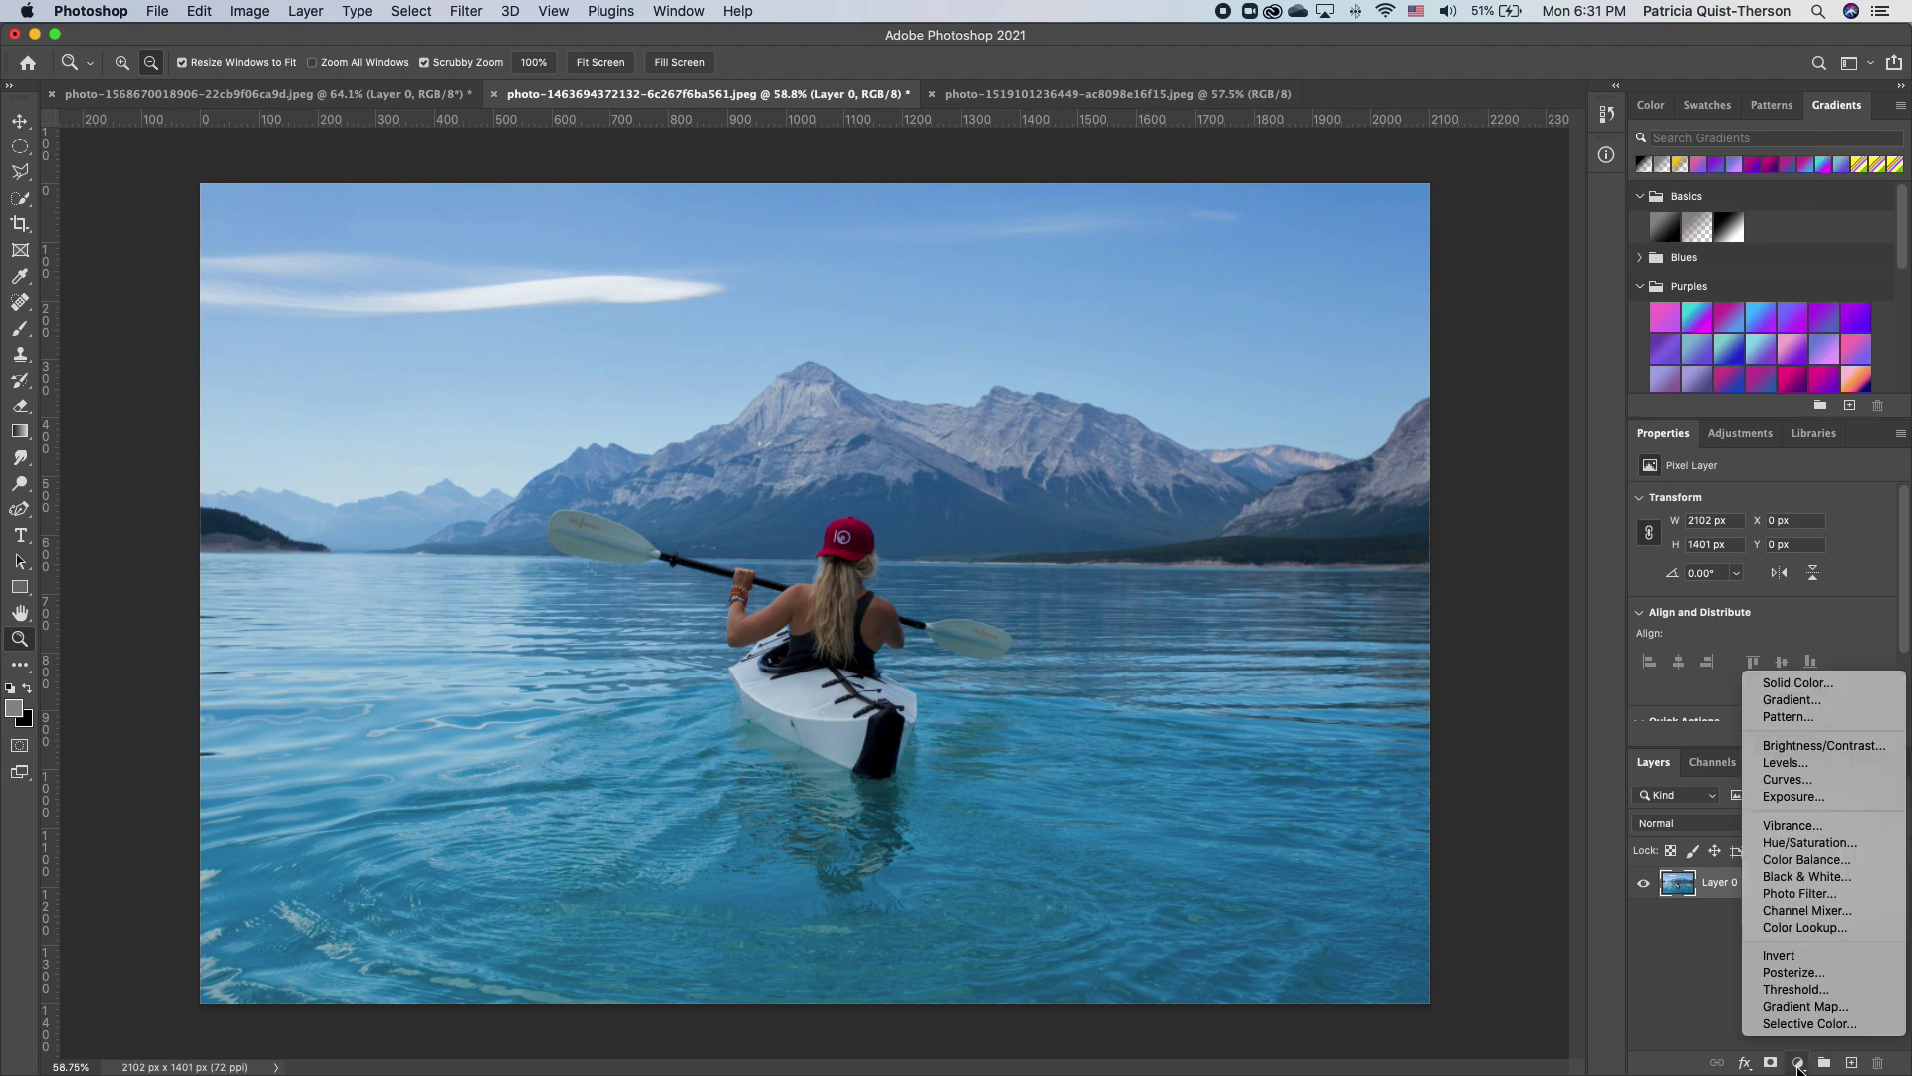
pyautogui.click(1811, 782)
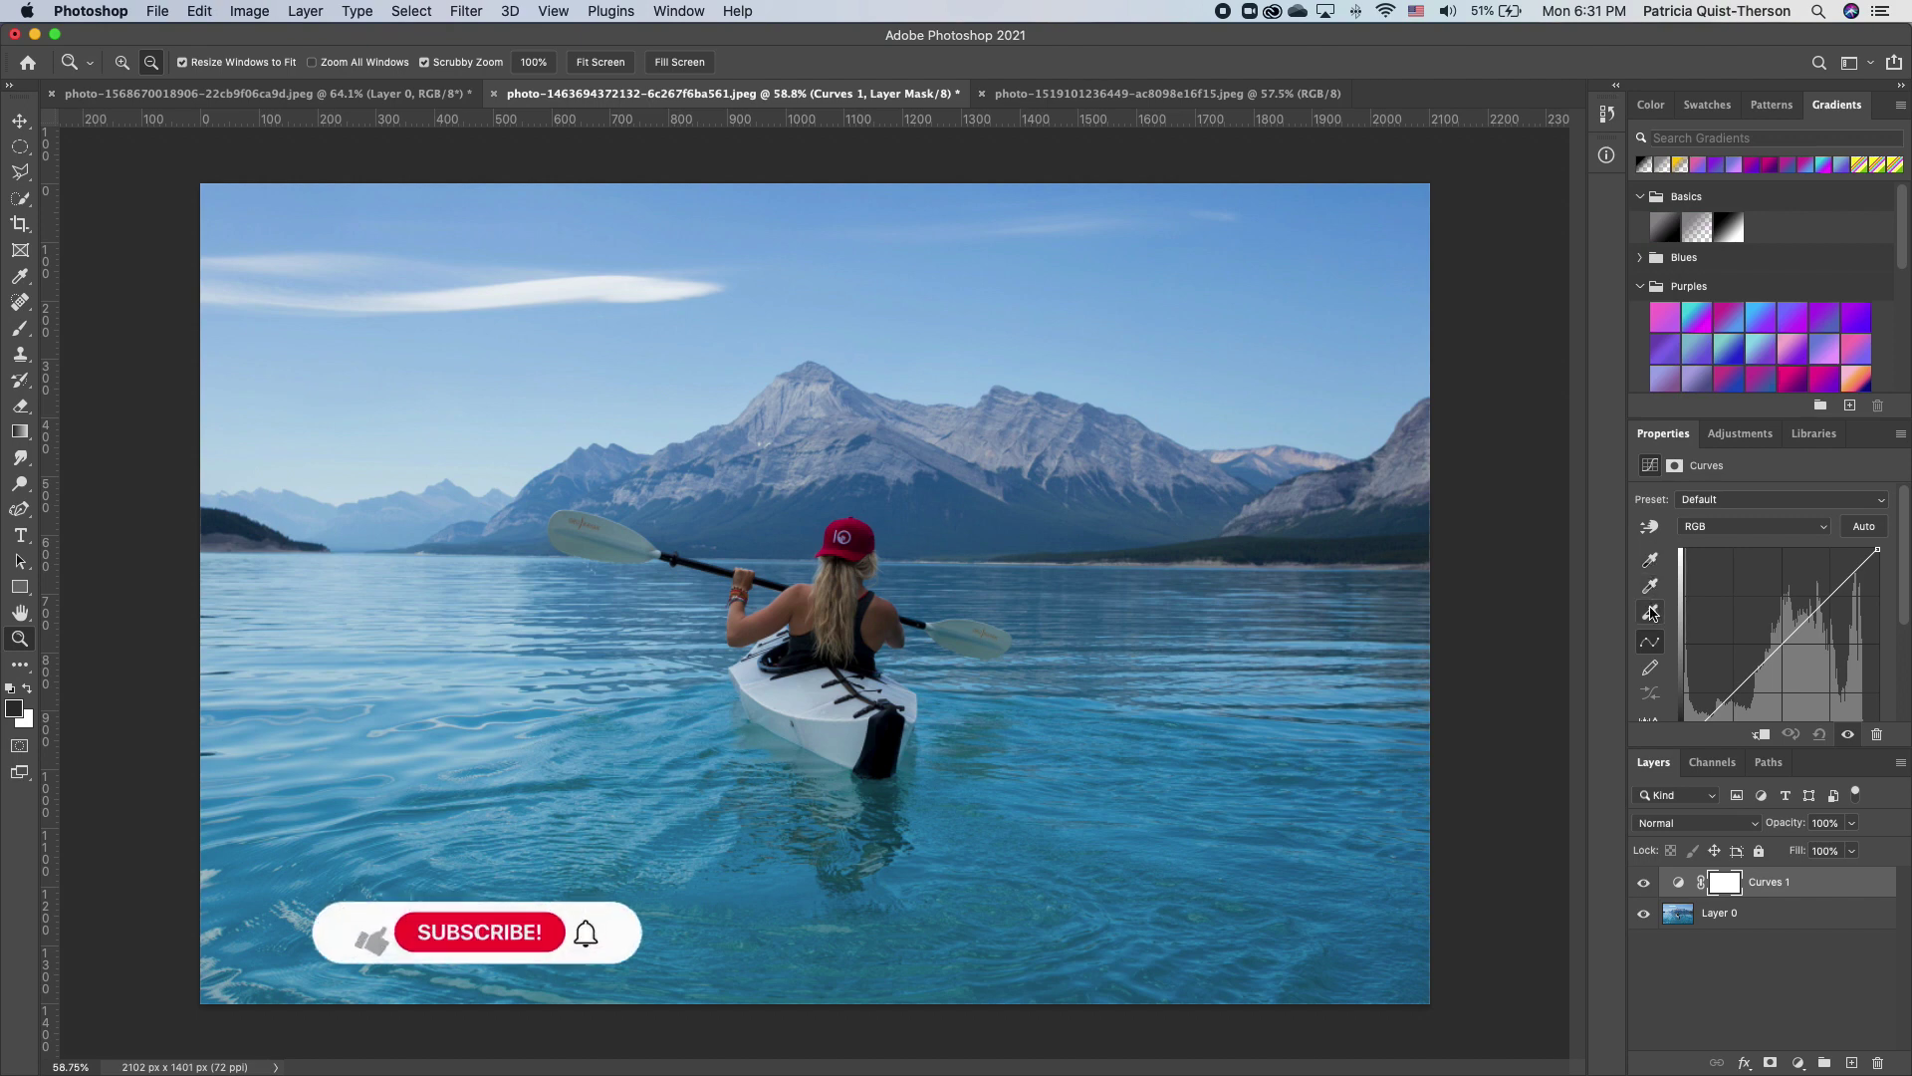
pyautogui.click(1658, 589)
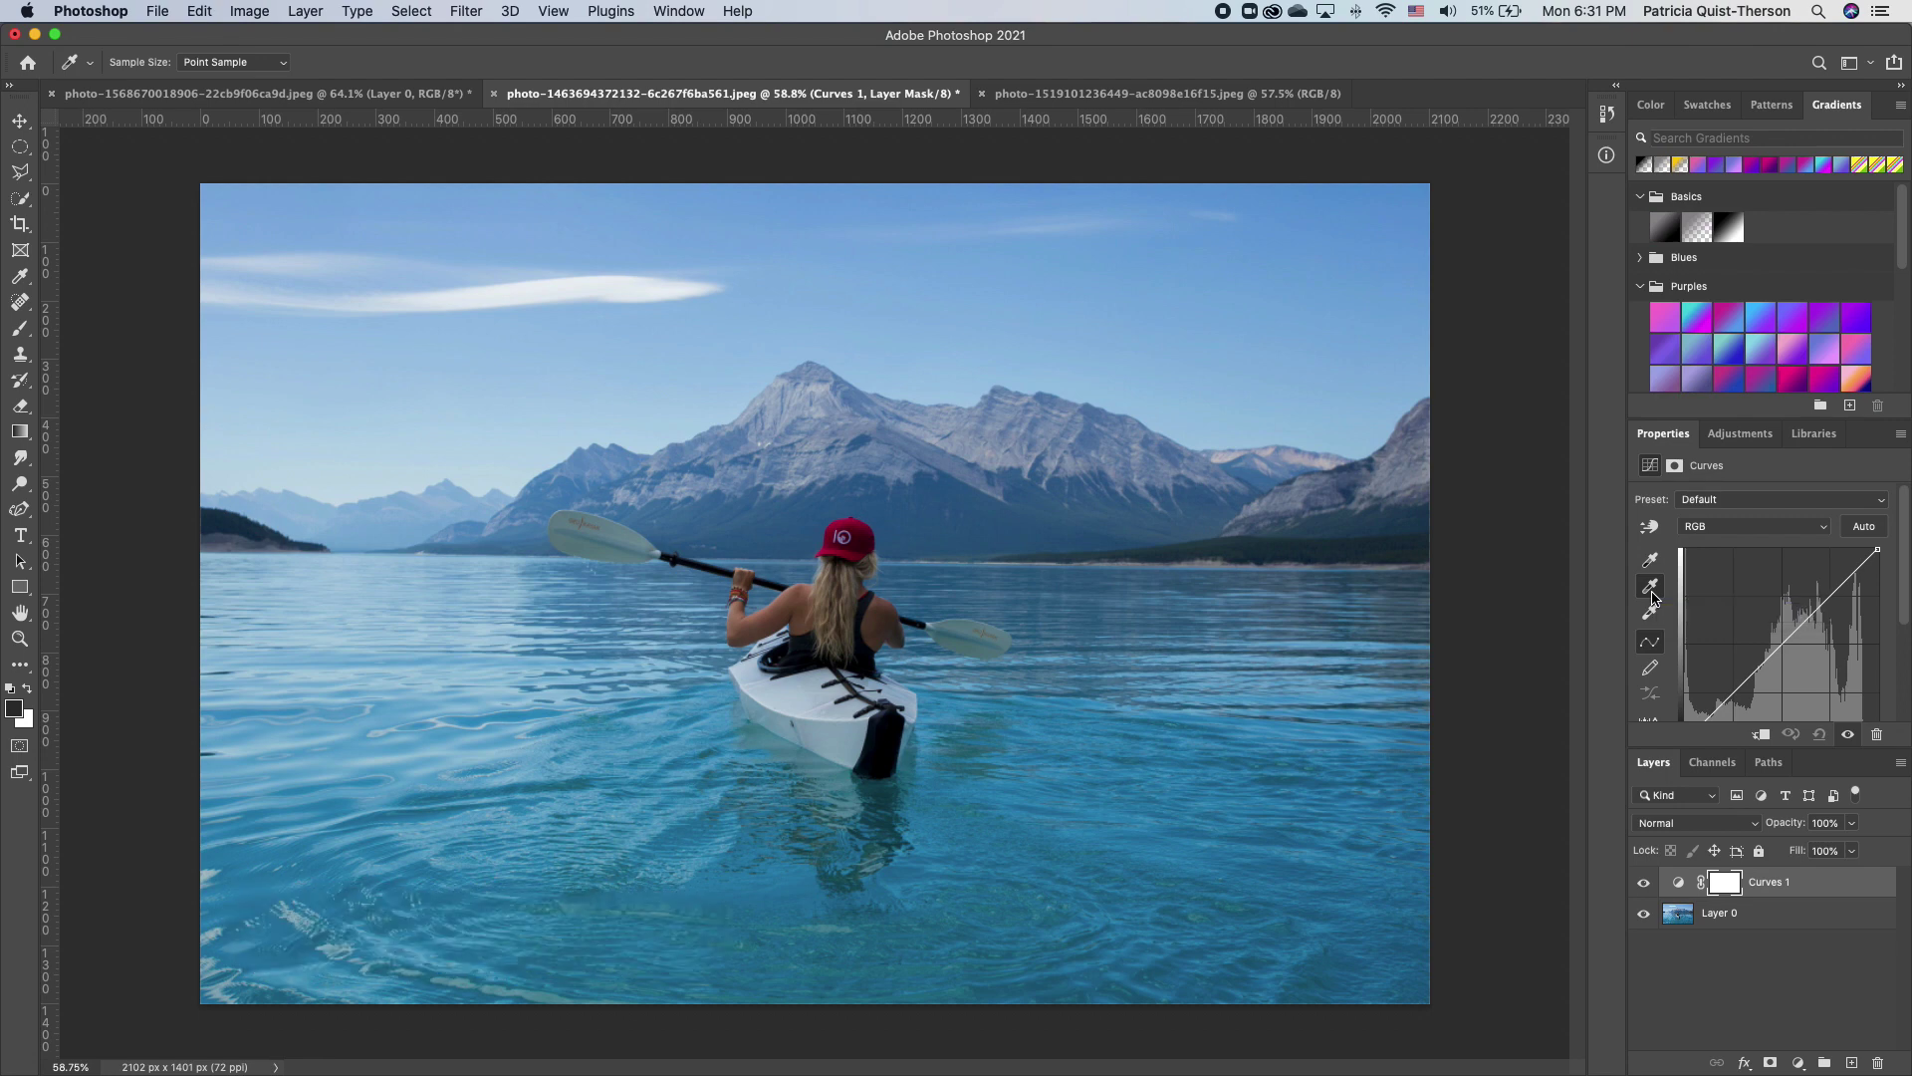
pyautogui.press('z')
pyautogui.click(1651, 589)
pyautogui.click(949, 570)
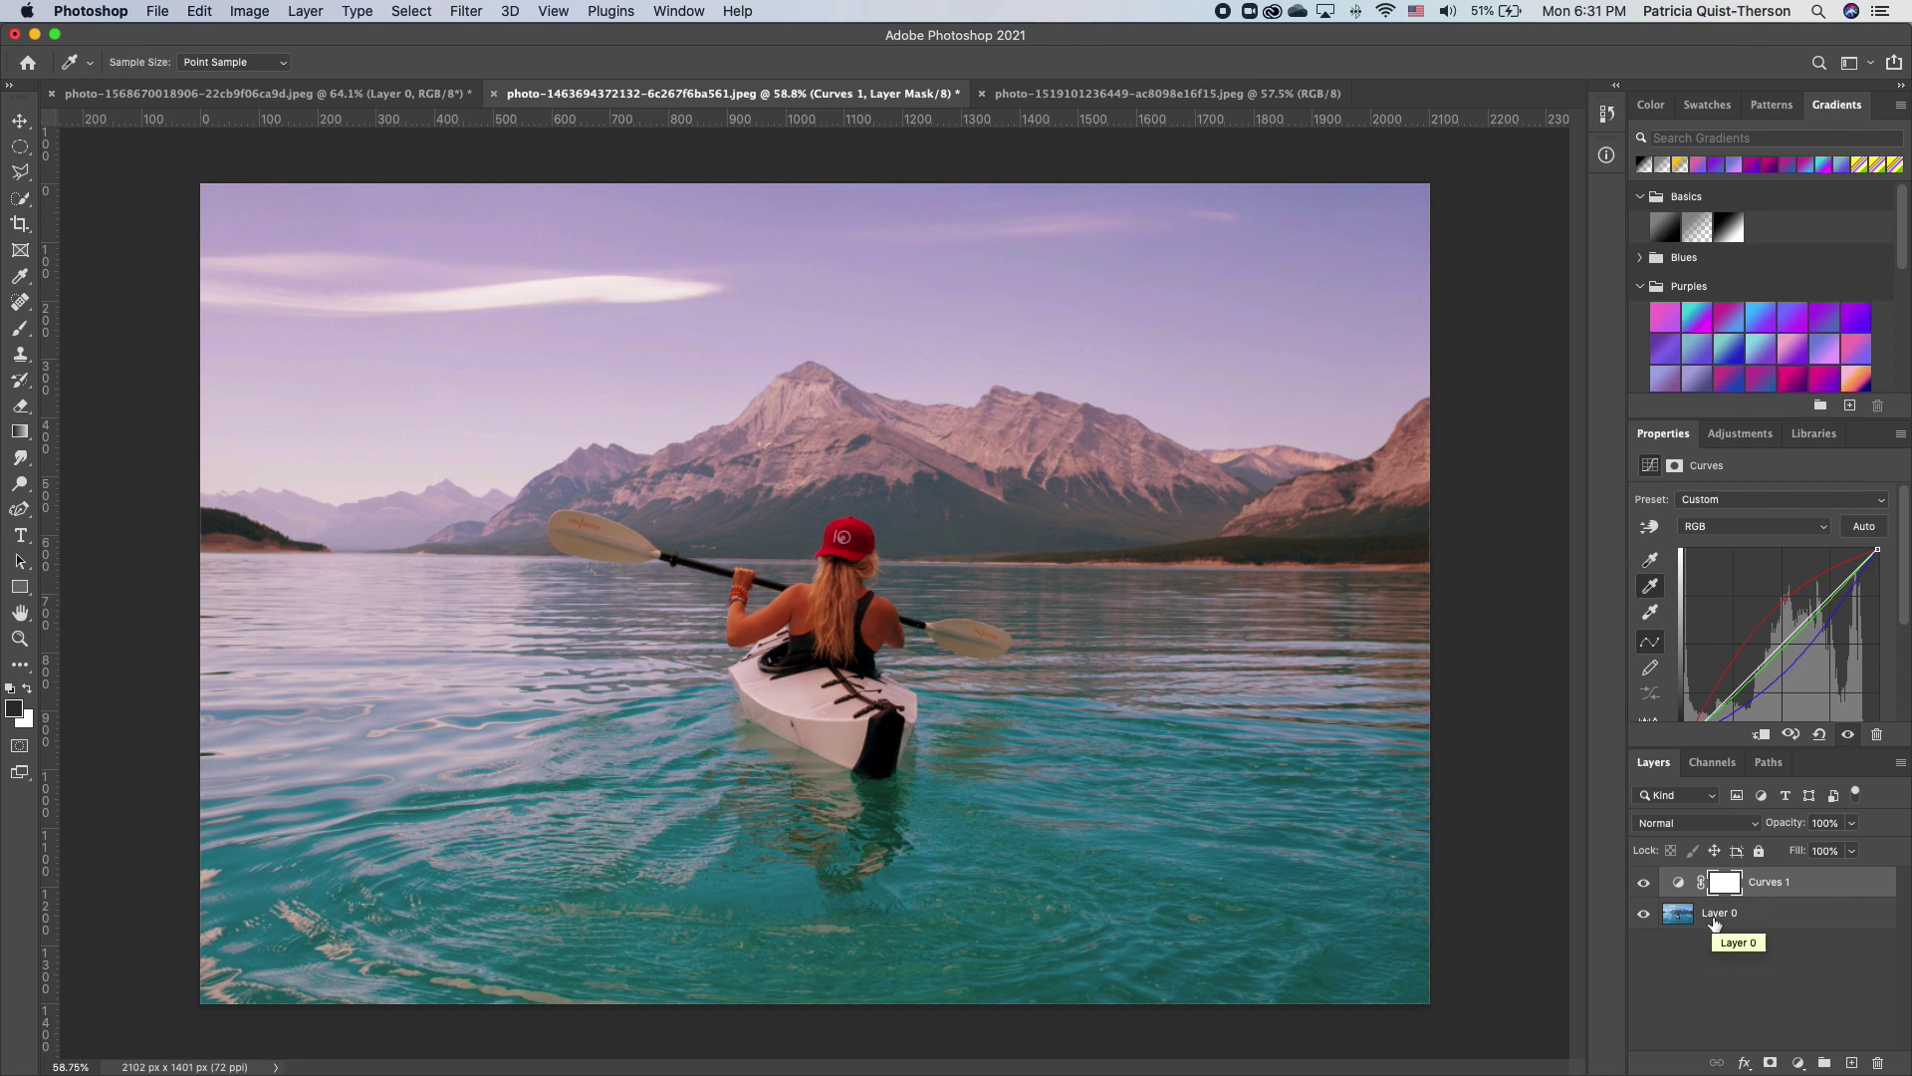
pyautogui.click(1644, 882)
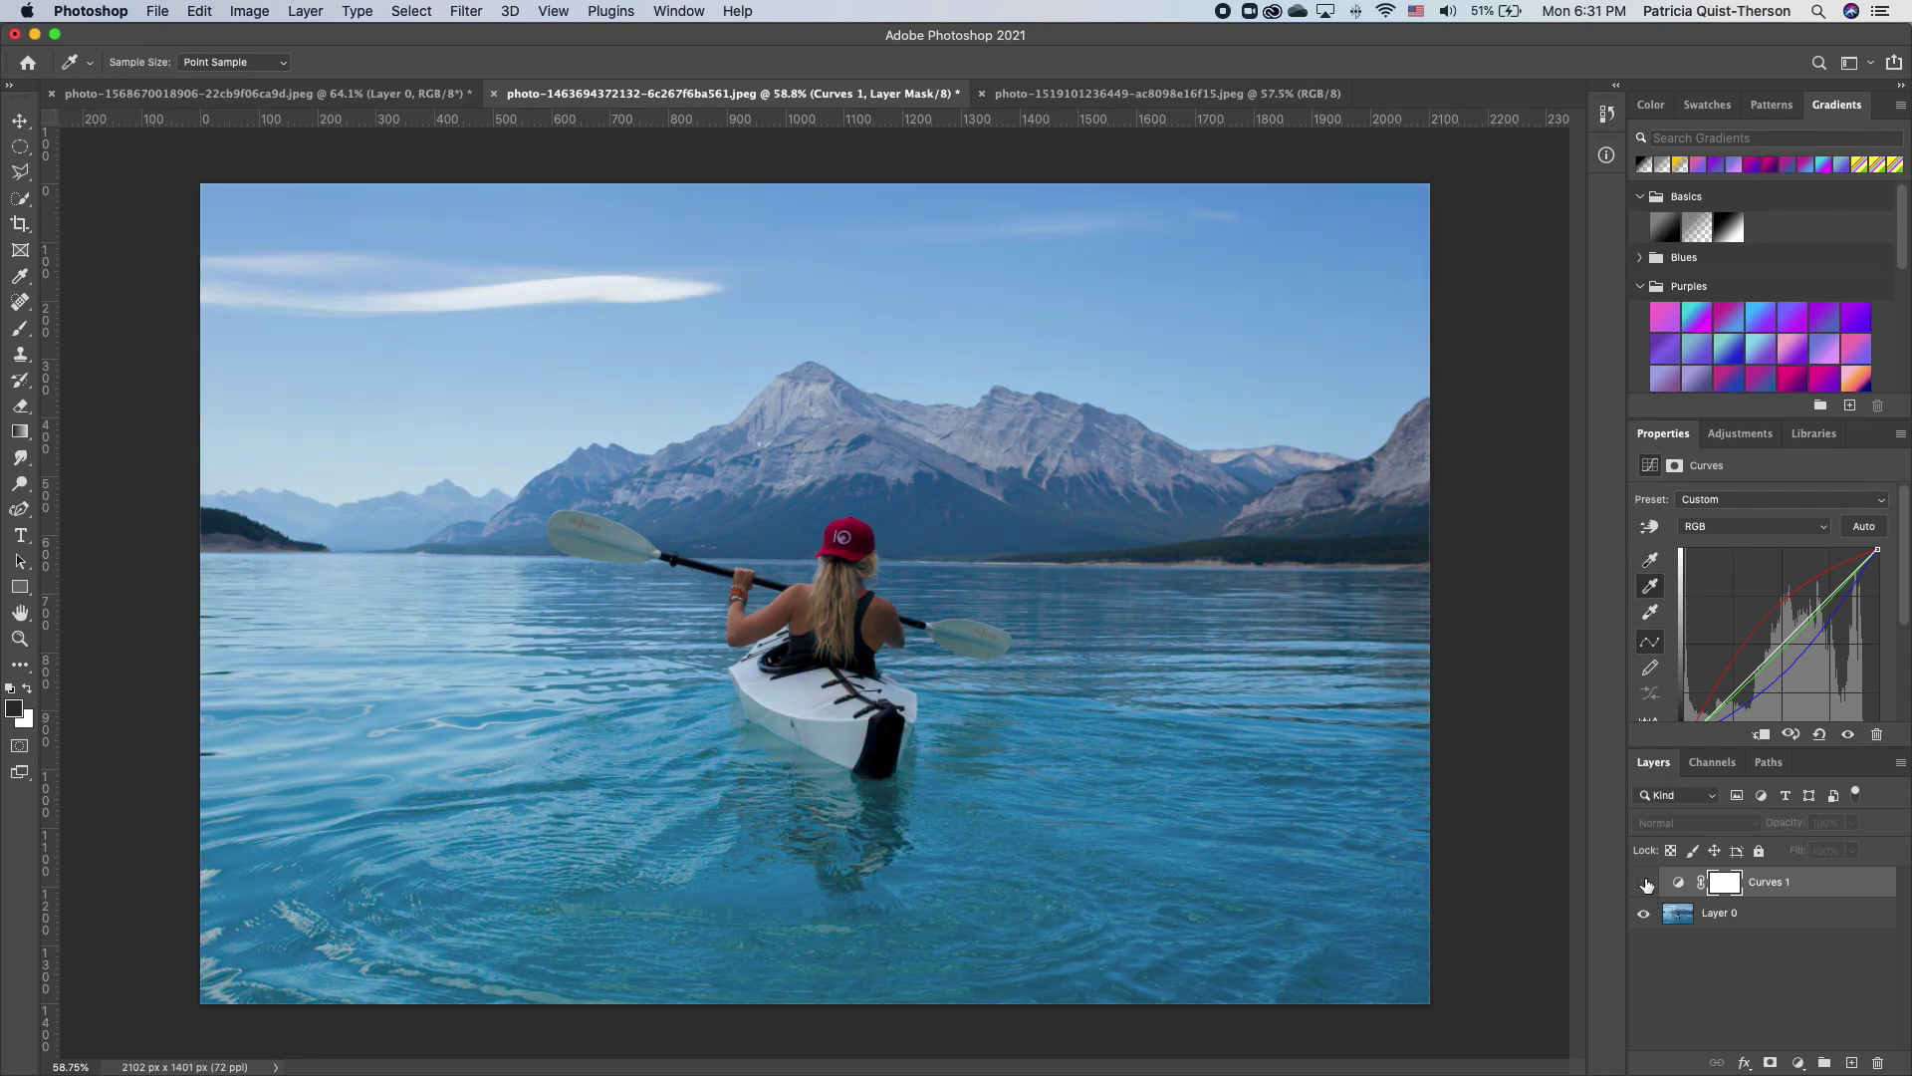
# Show the Curves layer again, choose the Spot Healing Brush, and select Layer 0.
pyautogui.click(1644, 882)
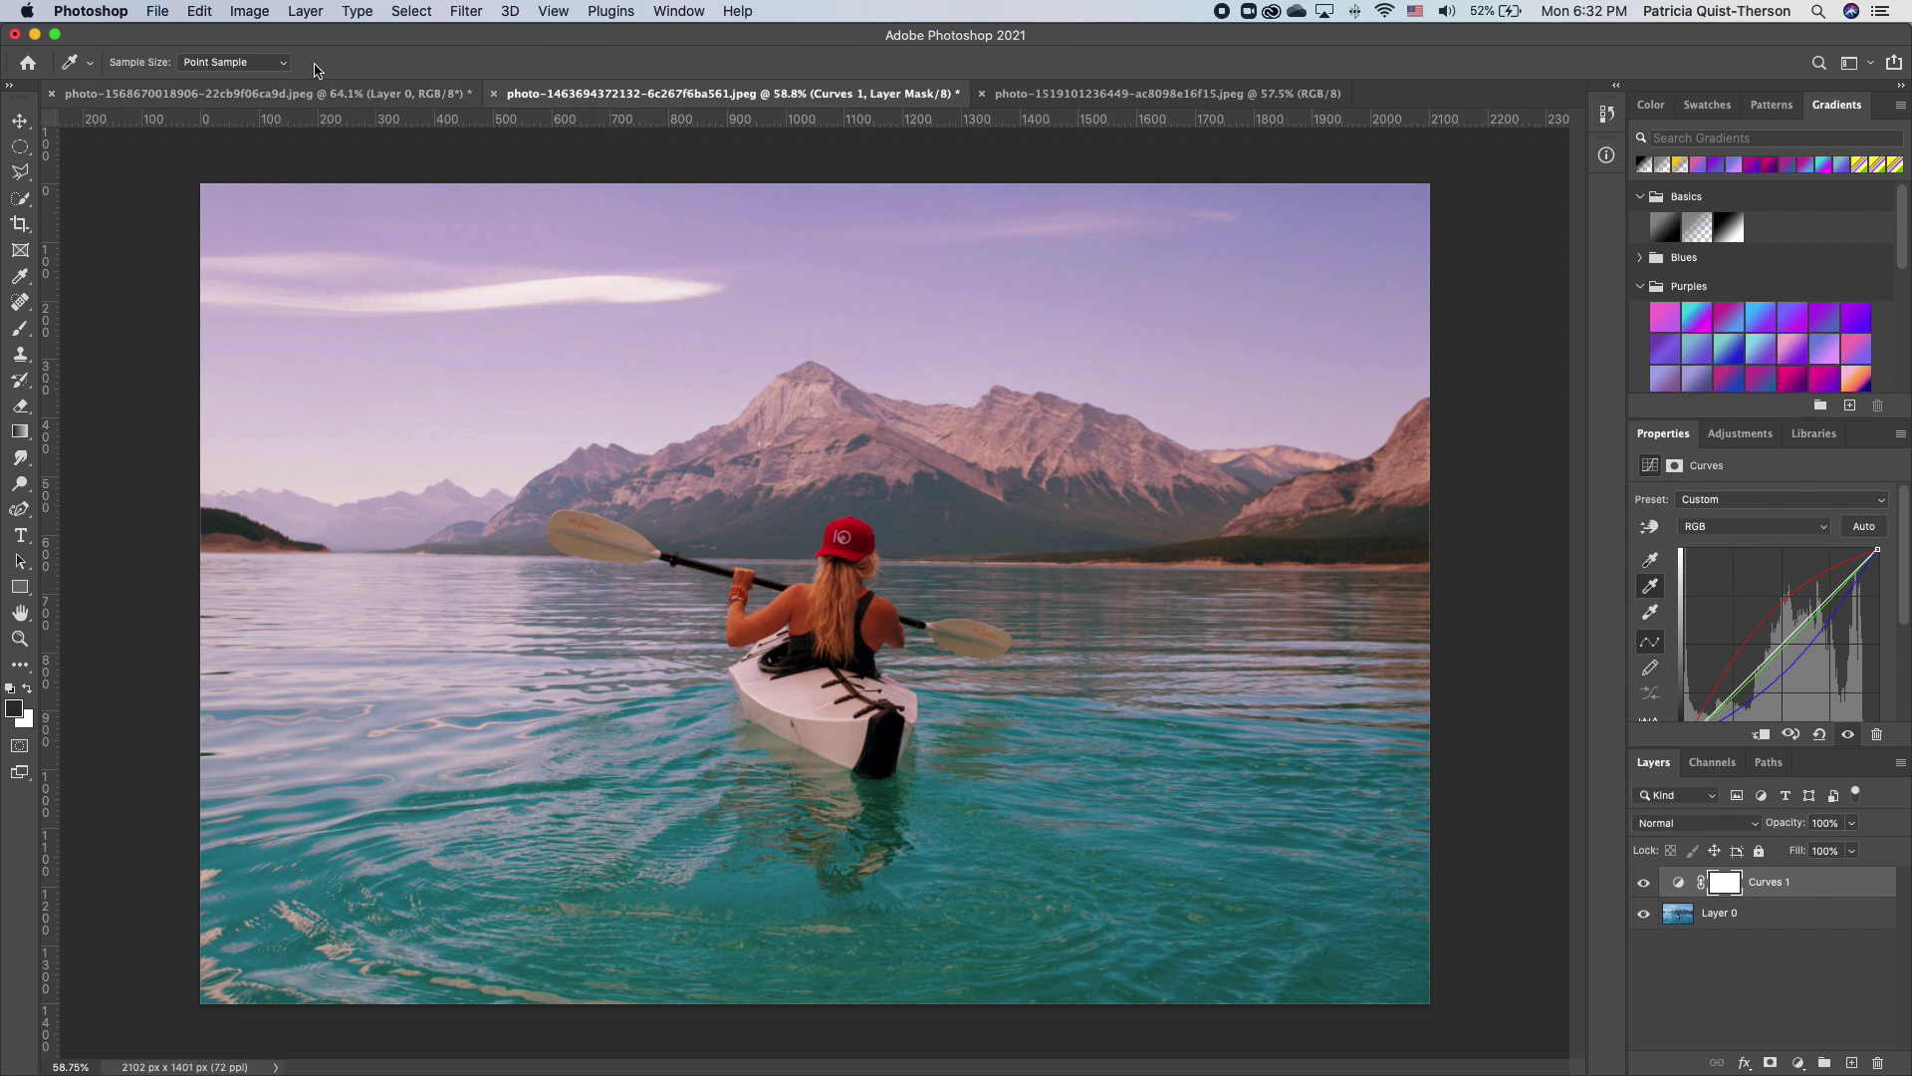
pyautogui.click(18, 311)
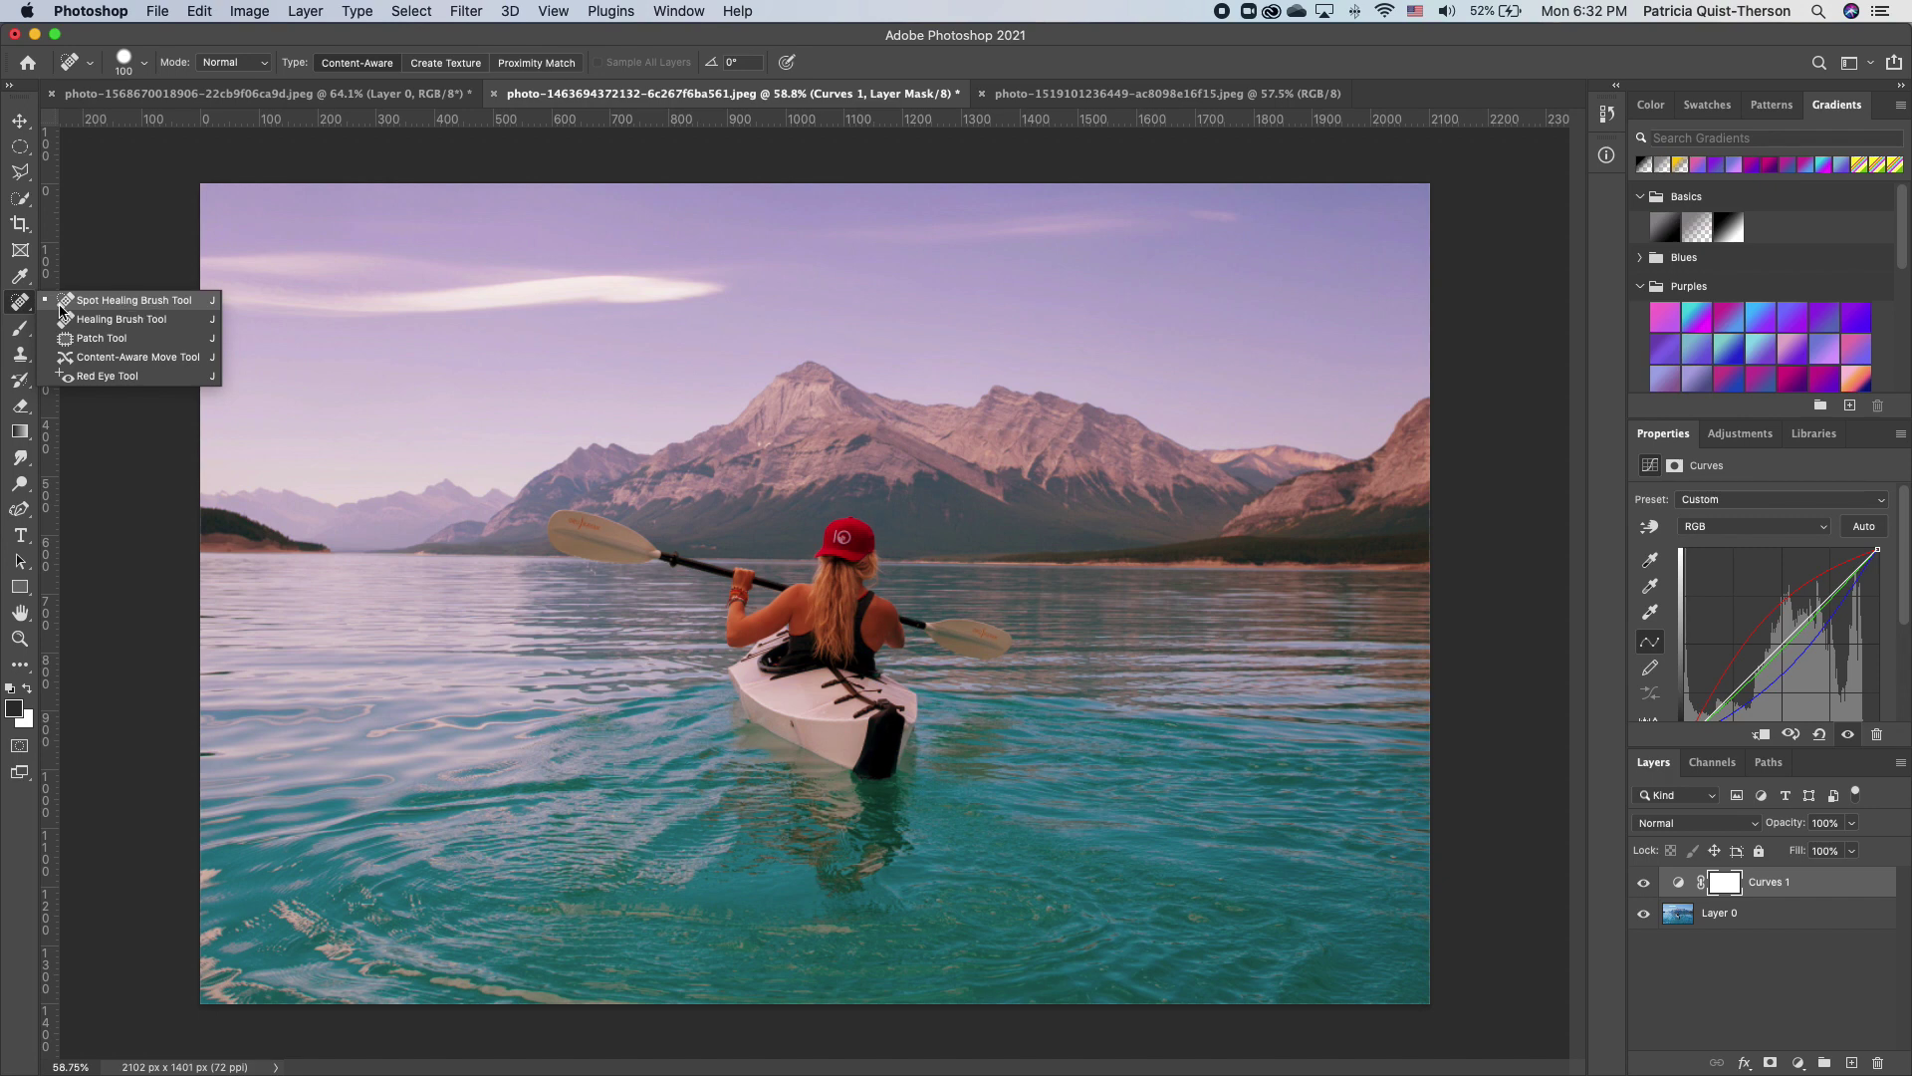
pyautogui.click(149, 301)
# On Layer 0, paint one Spot Healing stroke over the kayaker and her kayak.
pyautogui.click(1853, 912)
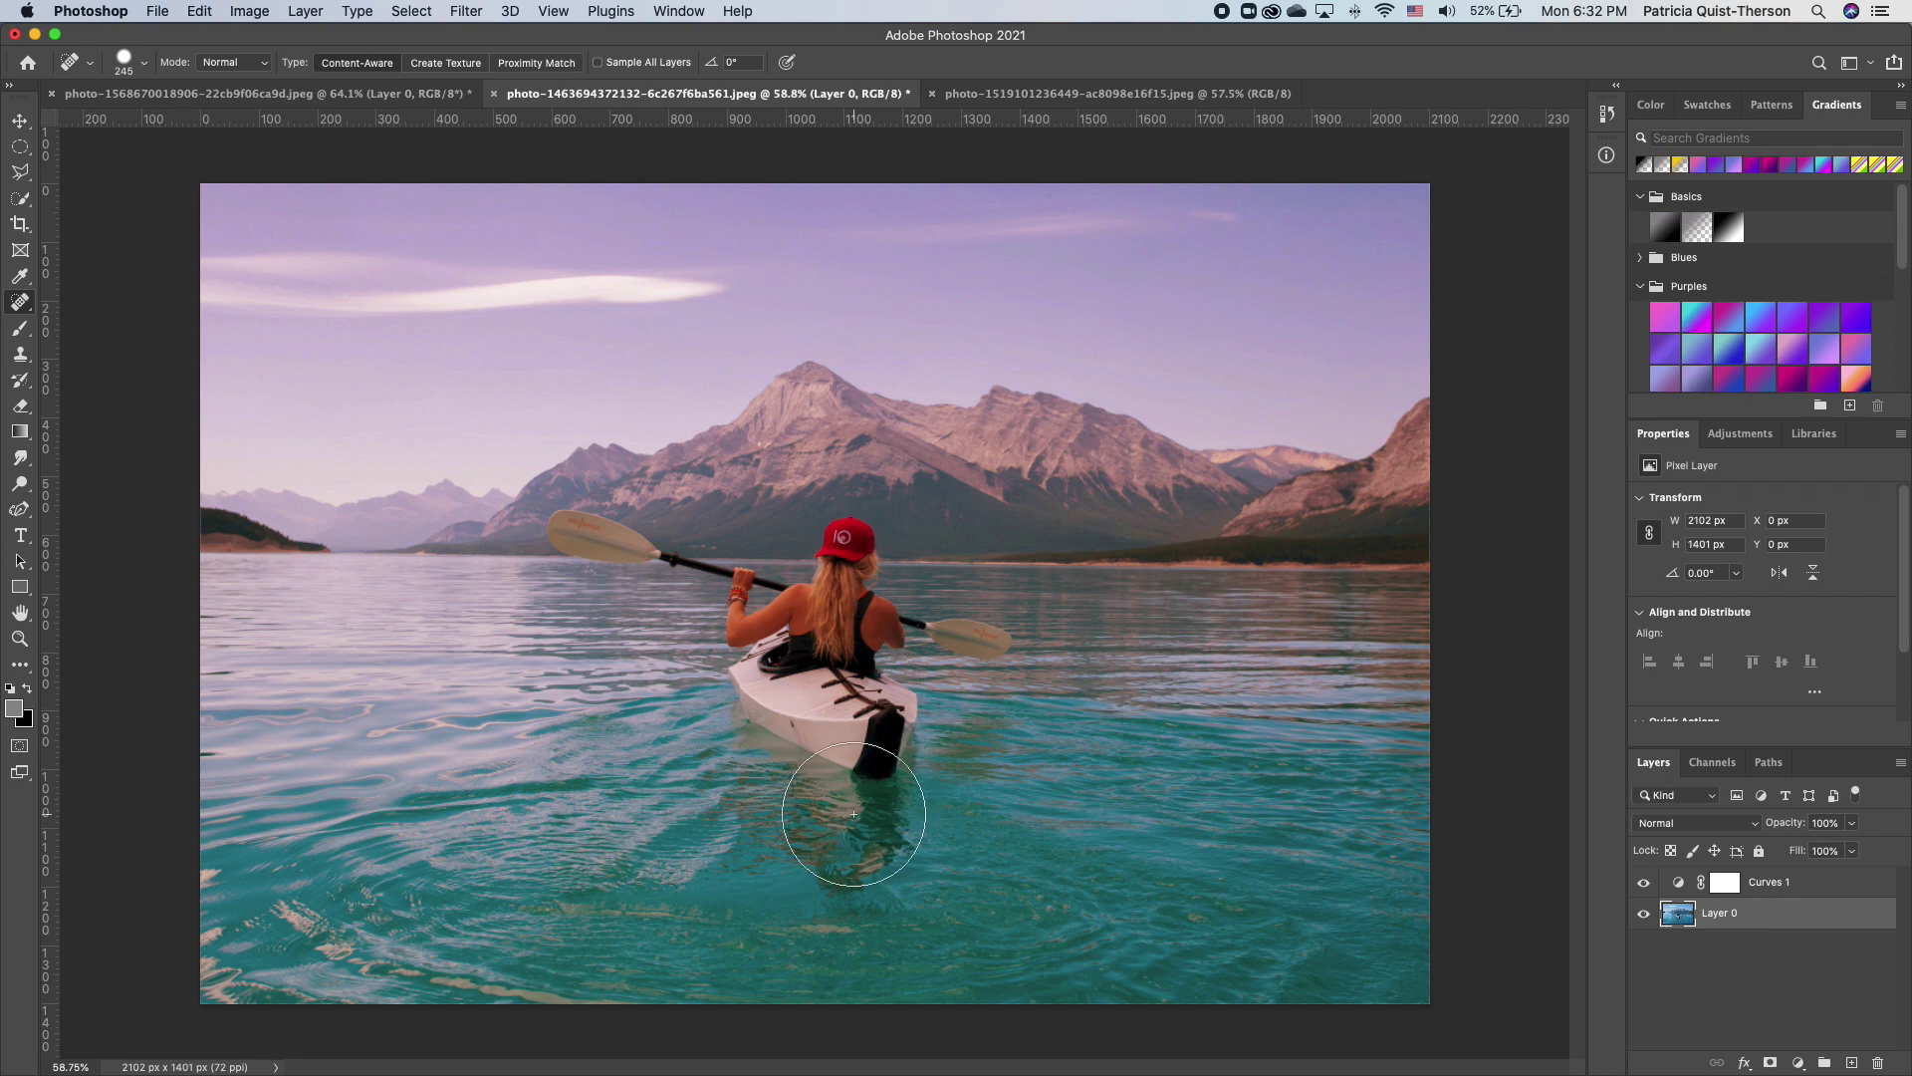
pyautogui.moveTo(855, 815)
pyautogui.mouseDown()
pyautogui.moveTo(858, 628)
pyautogui.moveTo(838, 573)
pyautogui.moveTo(813, 588)
pyautogui.moveTo(757, 702)
pyautogui.moveTo(786, 671)
pyautogui.moveTo(971, 635)
pyautogui.moveTo(812, 636)
pyautogui.moveTo(573, 563)
pyautogui.moveTo(936, 701)
pyautogui.mouseUp()
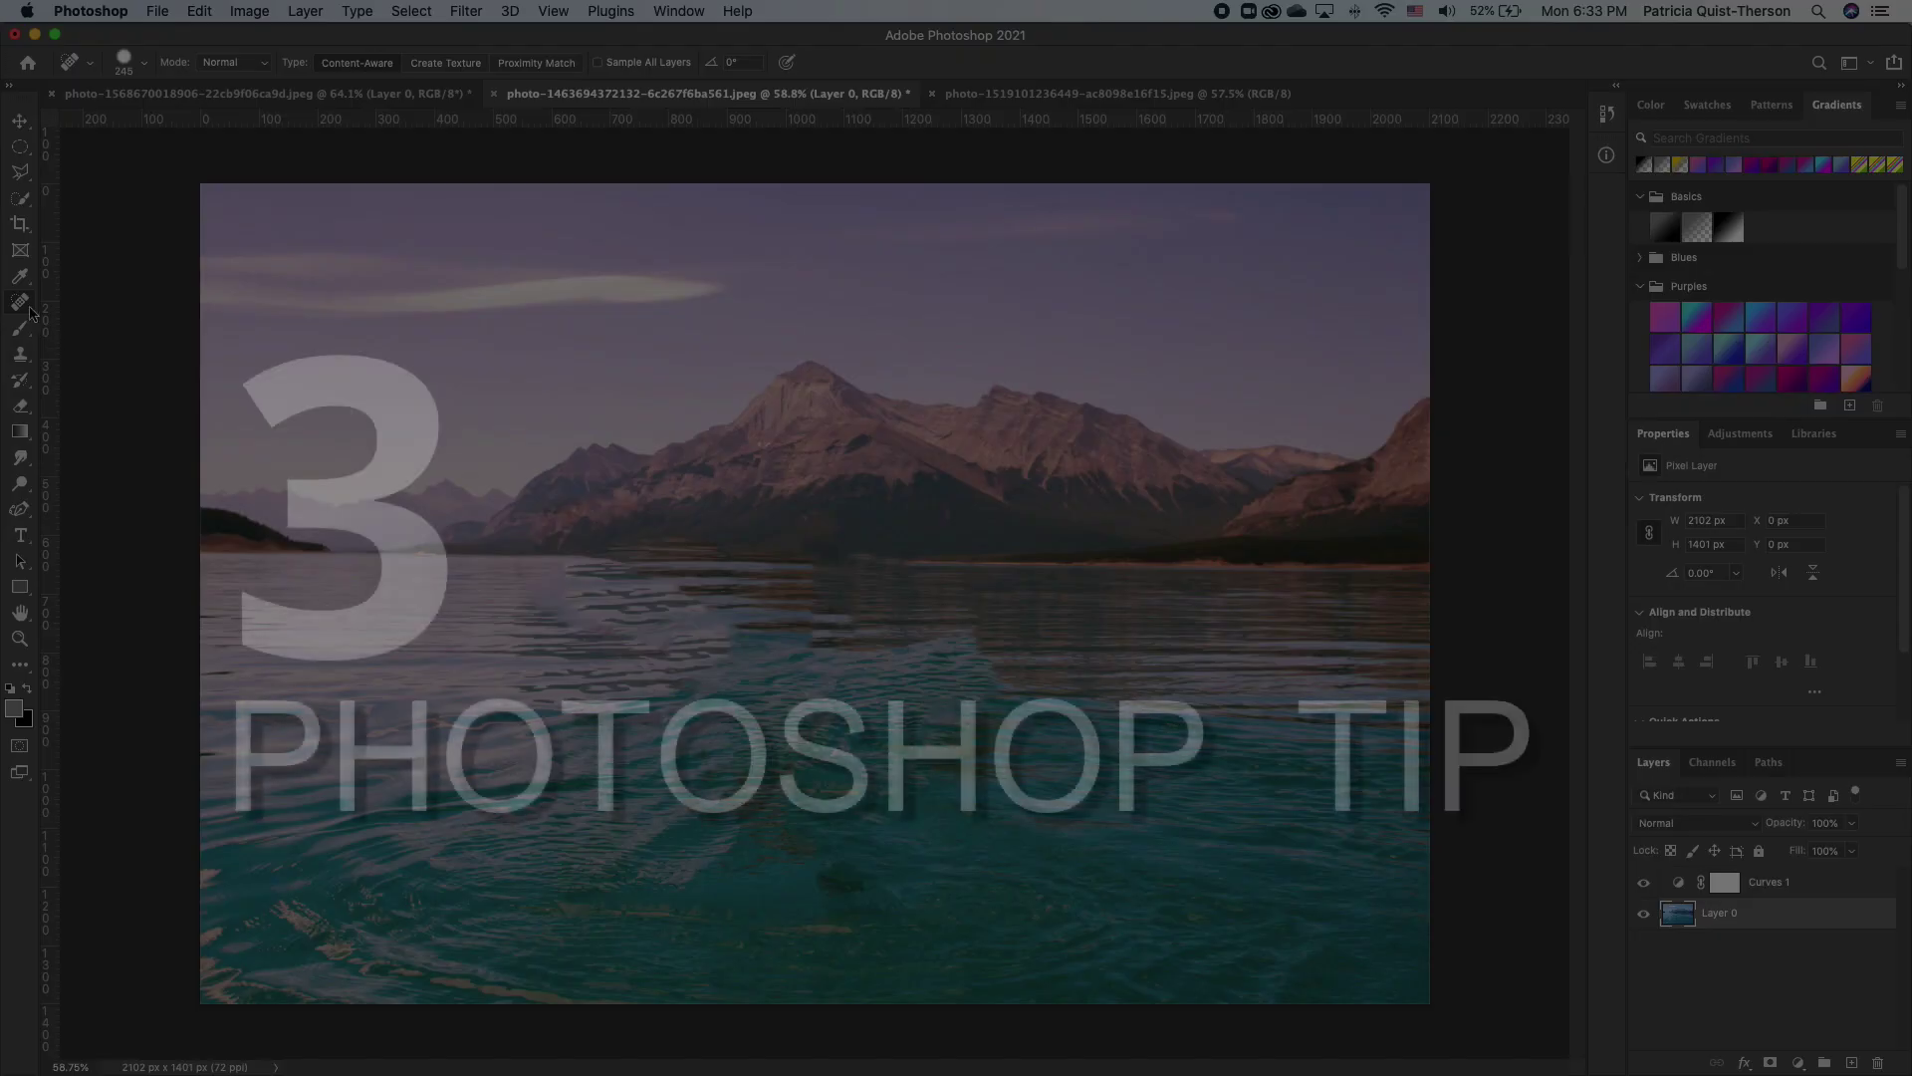
# Clone Stamp sampled shoreline and clean water over the smeared streaks where the kayaker was.
pyautogui.click(21, 356)
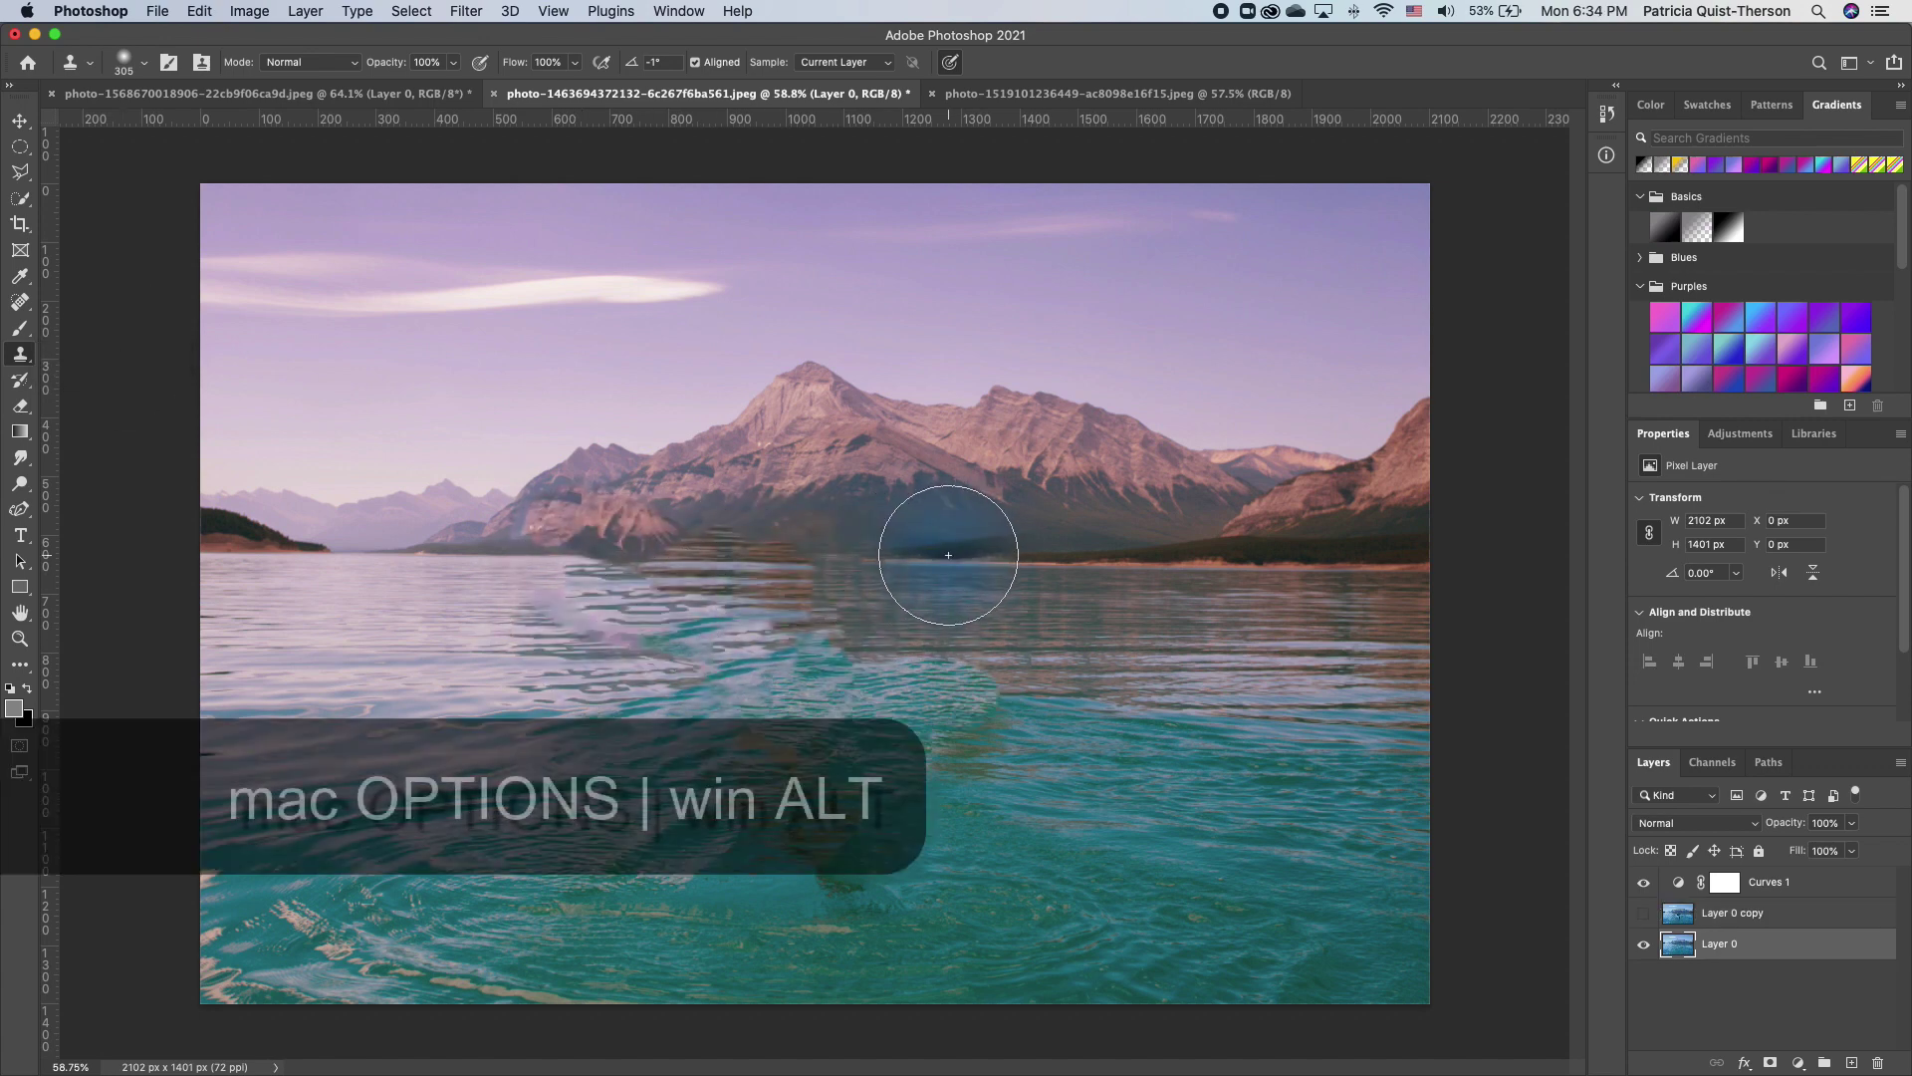
pyautogui.press('alt')
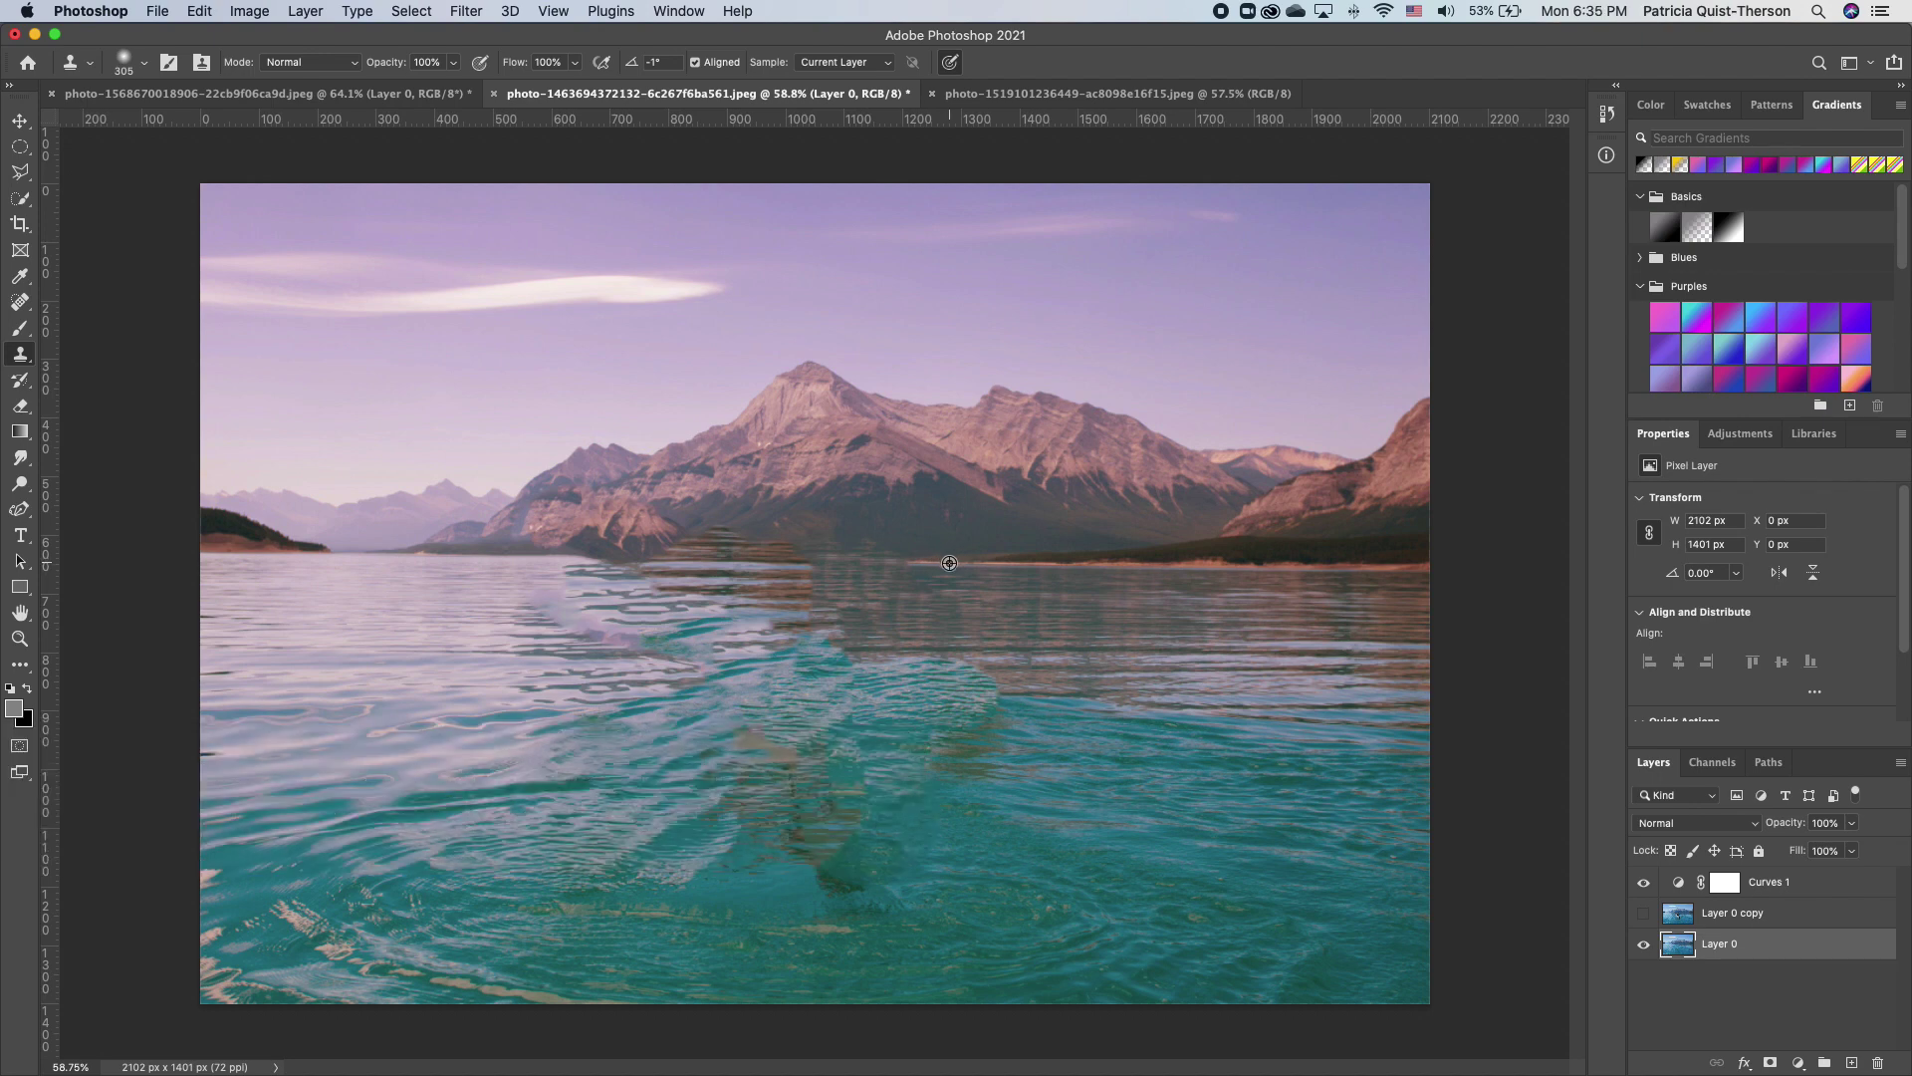
pyautogui.keyDown('alt'); pyautogui.click(949, 563); pyautogui.keyUp('alt')
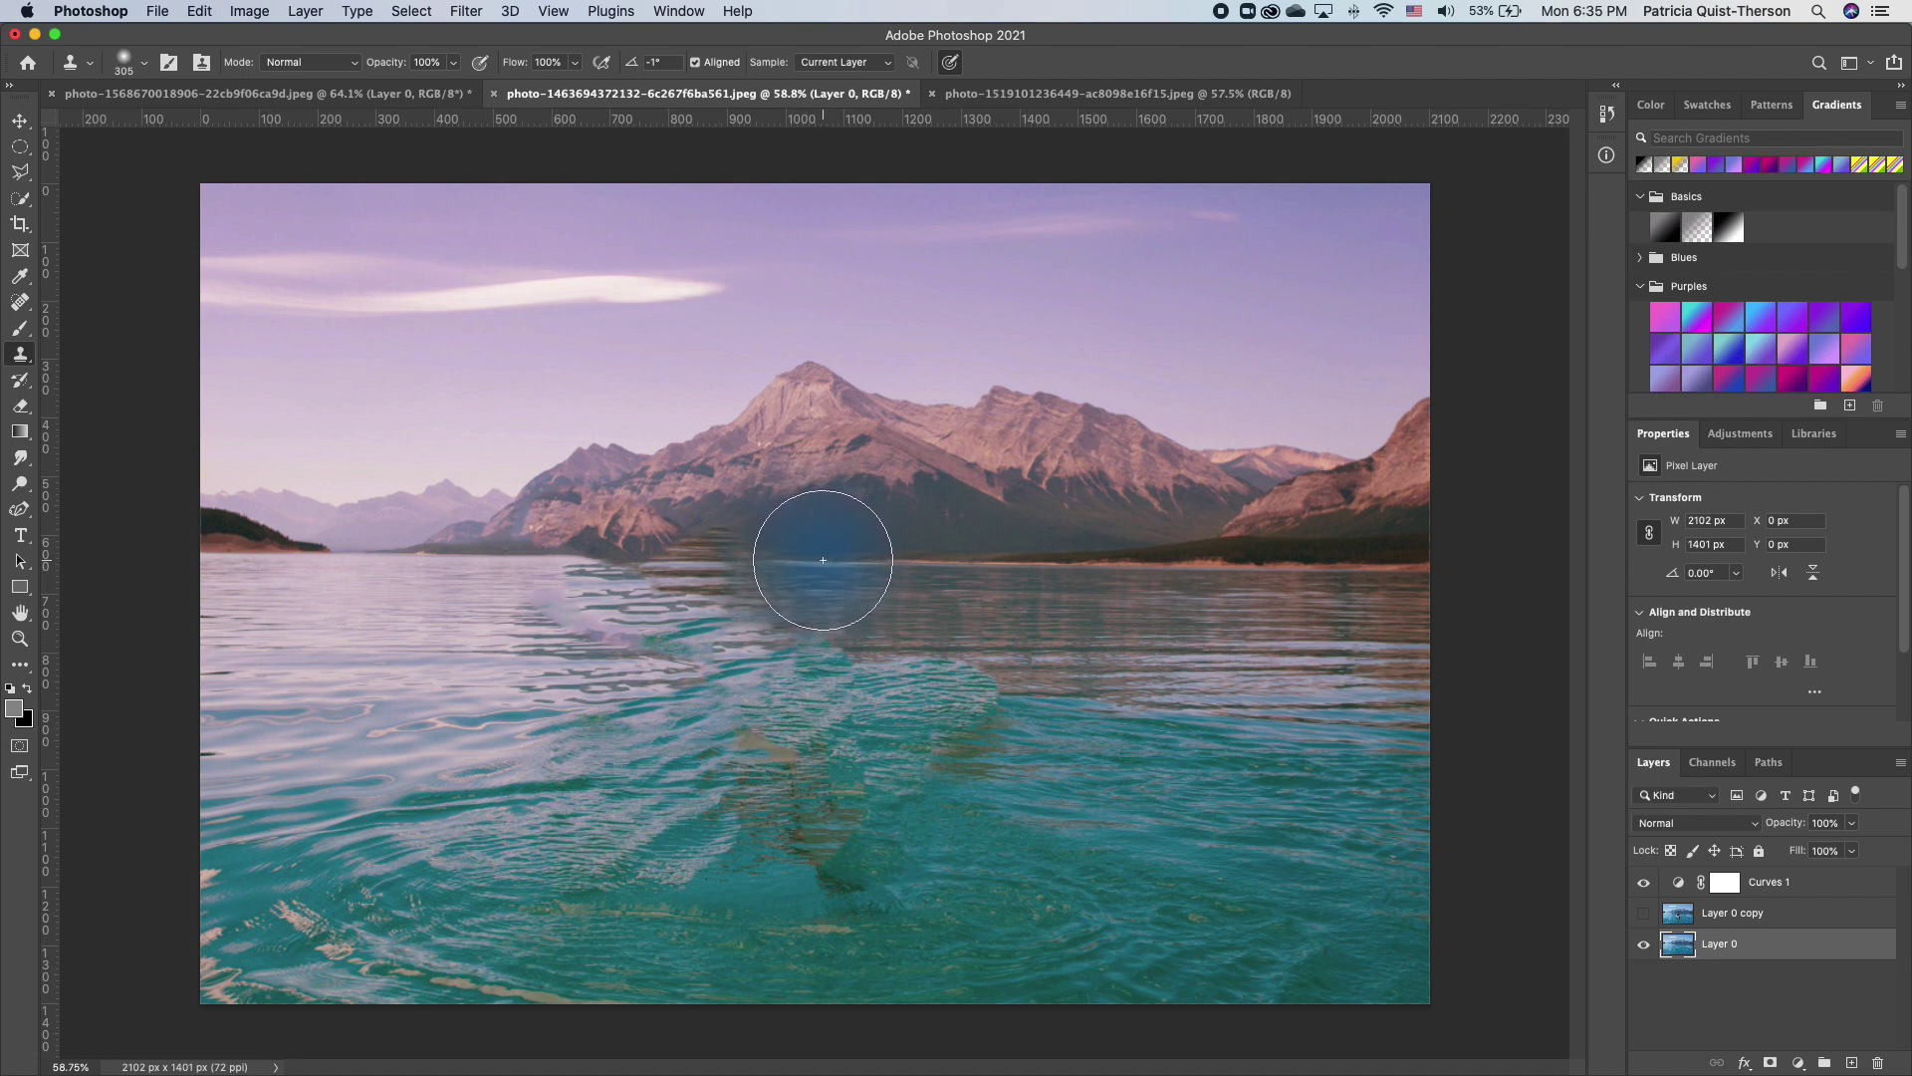
pyautogui.moveTo(805, 563); pyautogui.dragTo(712, 556)
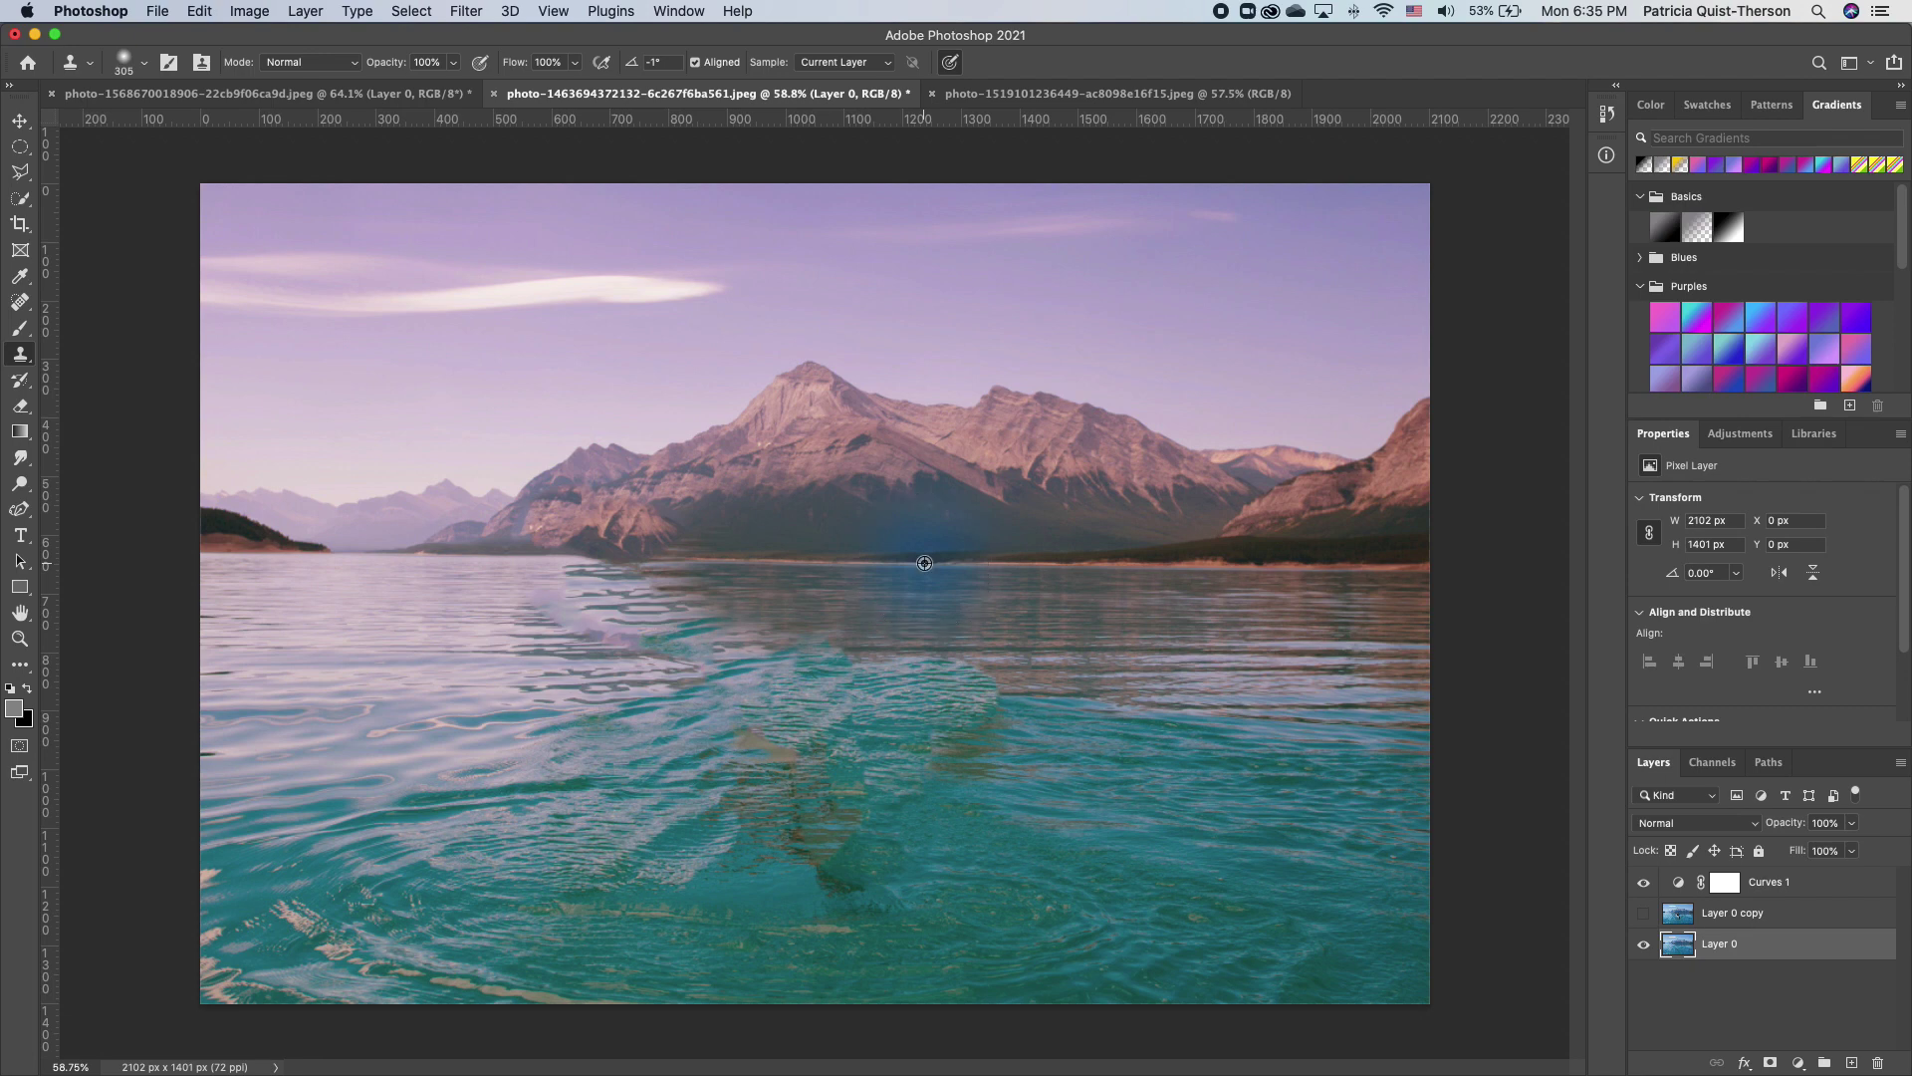
pyautogui.keyDown('alt'); pyautogui.click(907, 560); pyautogui.keyUp('alt')
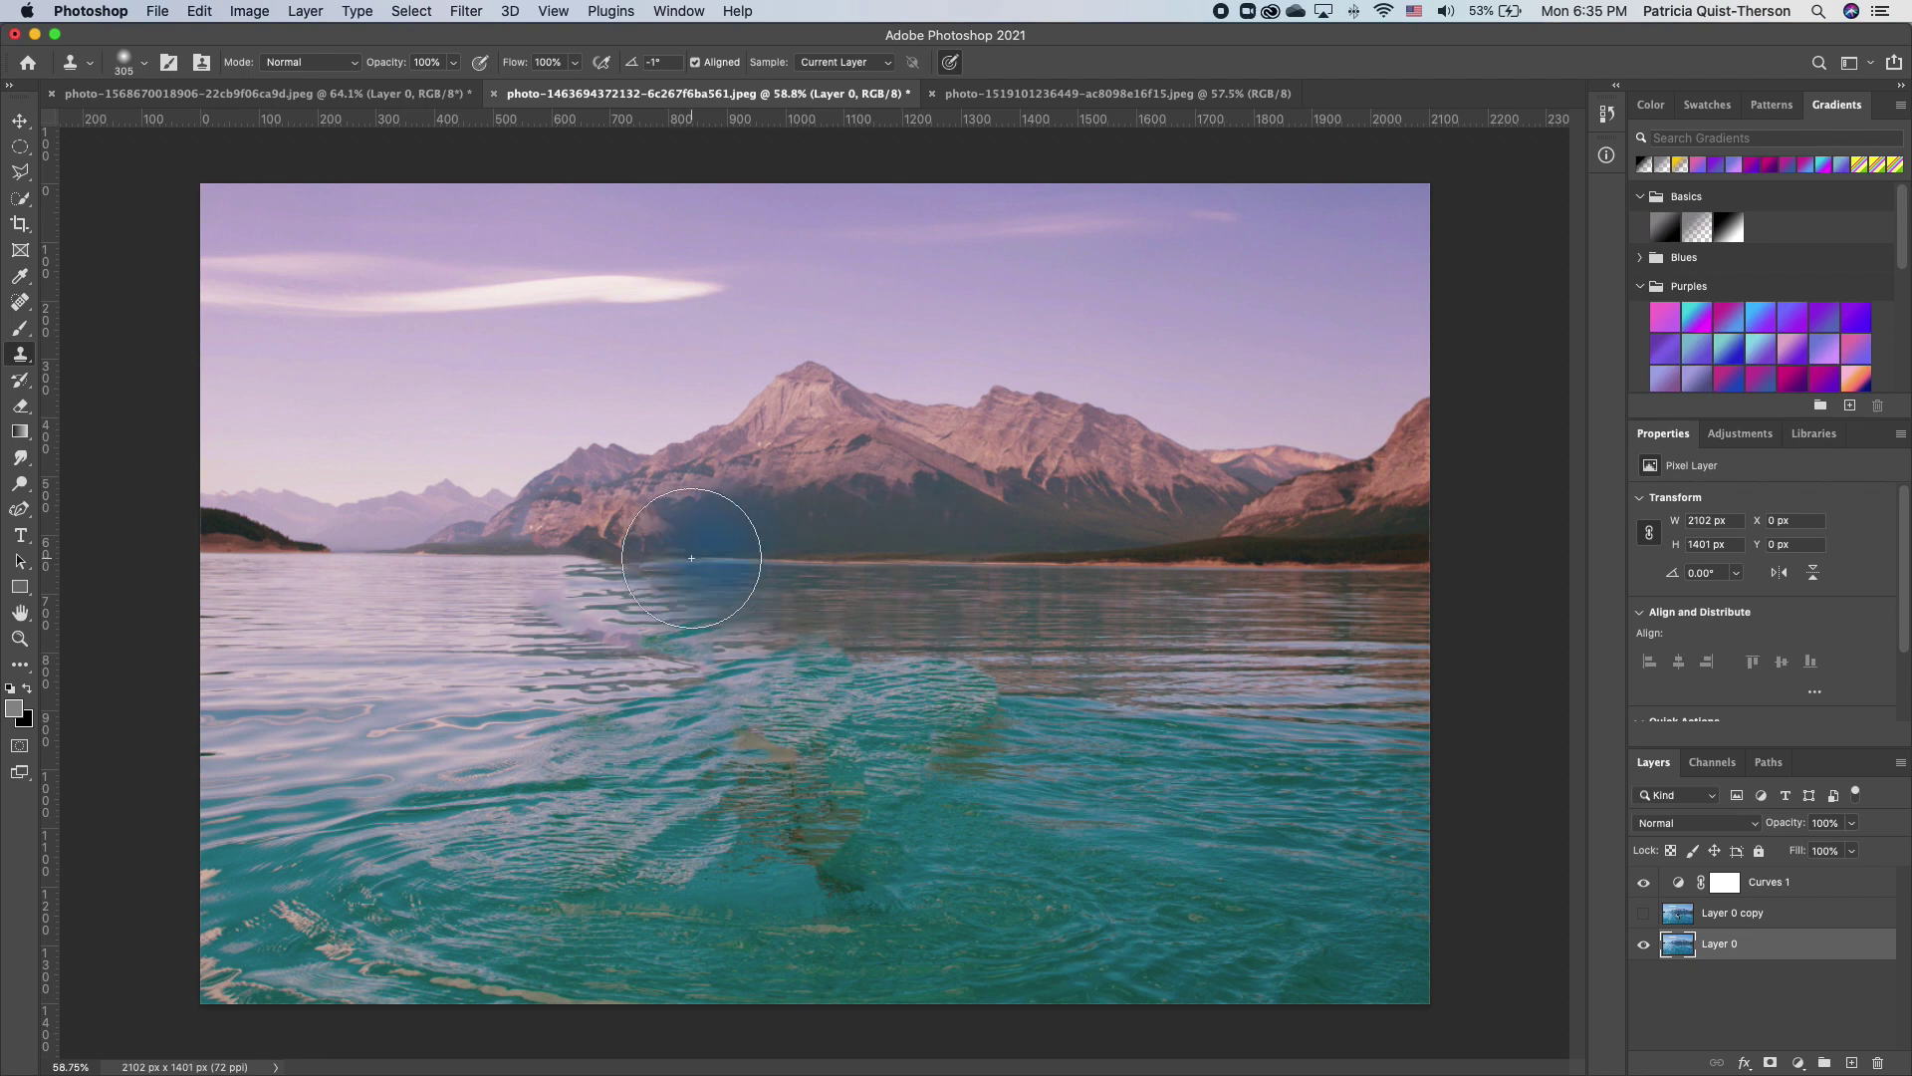
pyautogui.moveTo(651, 559)
pyautogui.mouseDown()
pyautogui.moveTo(640, 538)
pyautogui.moveTo(598, 542)
pyautogui.moveTo(691, 559)
pyautogui.moveTo(603, 589)
pyautogui.moveTo(881, 627)
pyautogui.moveTo(981, 668)
pyautogui.moveTo(947, 707)
pyautogui.moveTo(903, 682)
pyautogui.moveTo(894, 649)
pyautogui.moveTo(811, 661)
pyautogui.moveTo(747, 618)
pyautogui.moveTo(754, 634)
pyautogui.mouseUp()
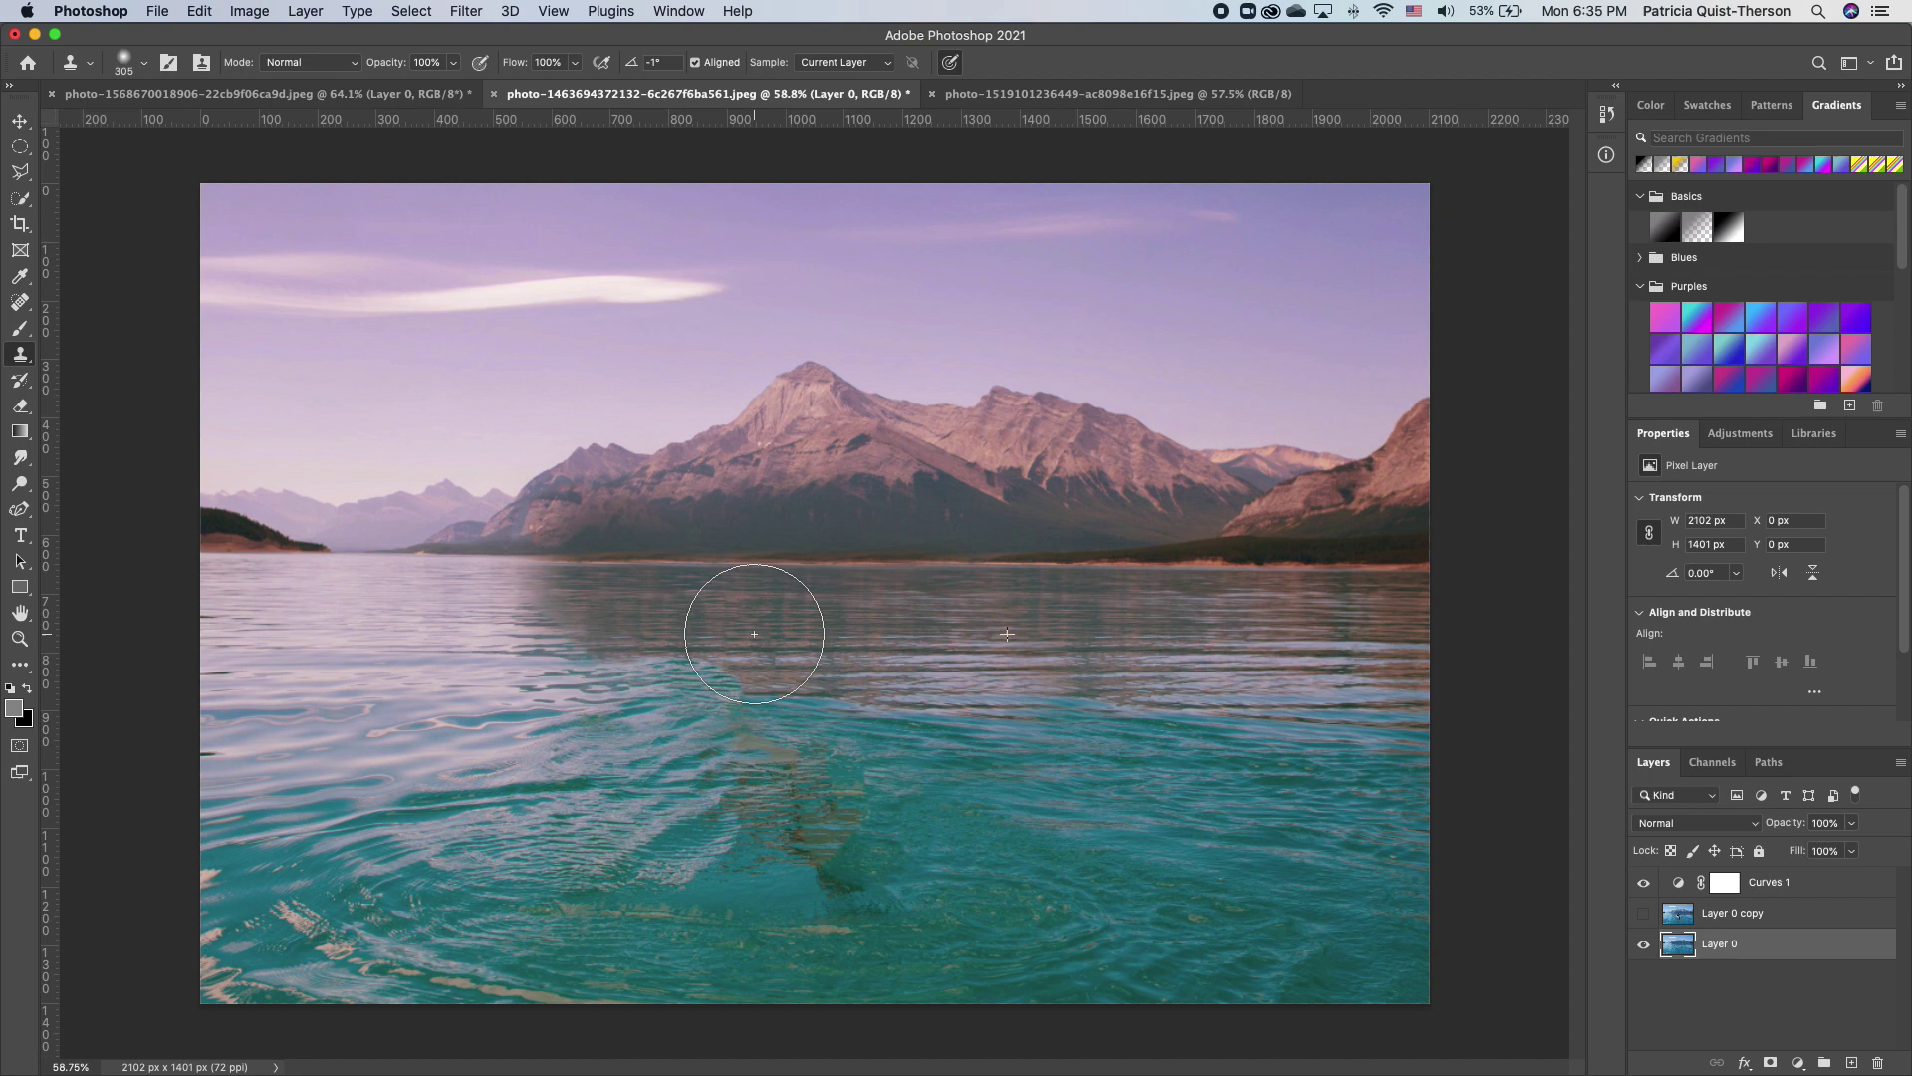
pyautogui.moveTo(754, 634)
pyautogui.mouseDown()
pyautogui.moveTo(843, 695)
pyautogui.moveTo(904, 688)
pyautogui.mouseUp()
# Toggle Layer 0 copy on and off to compare the kayaker against the cleaned lake.
pyautogui.click(1644, 913)
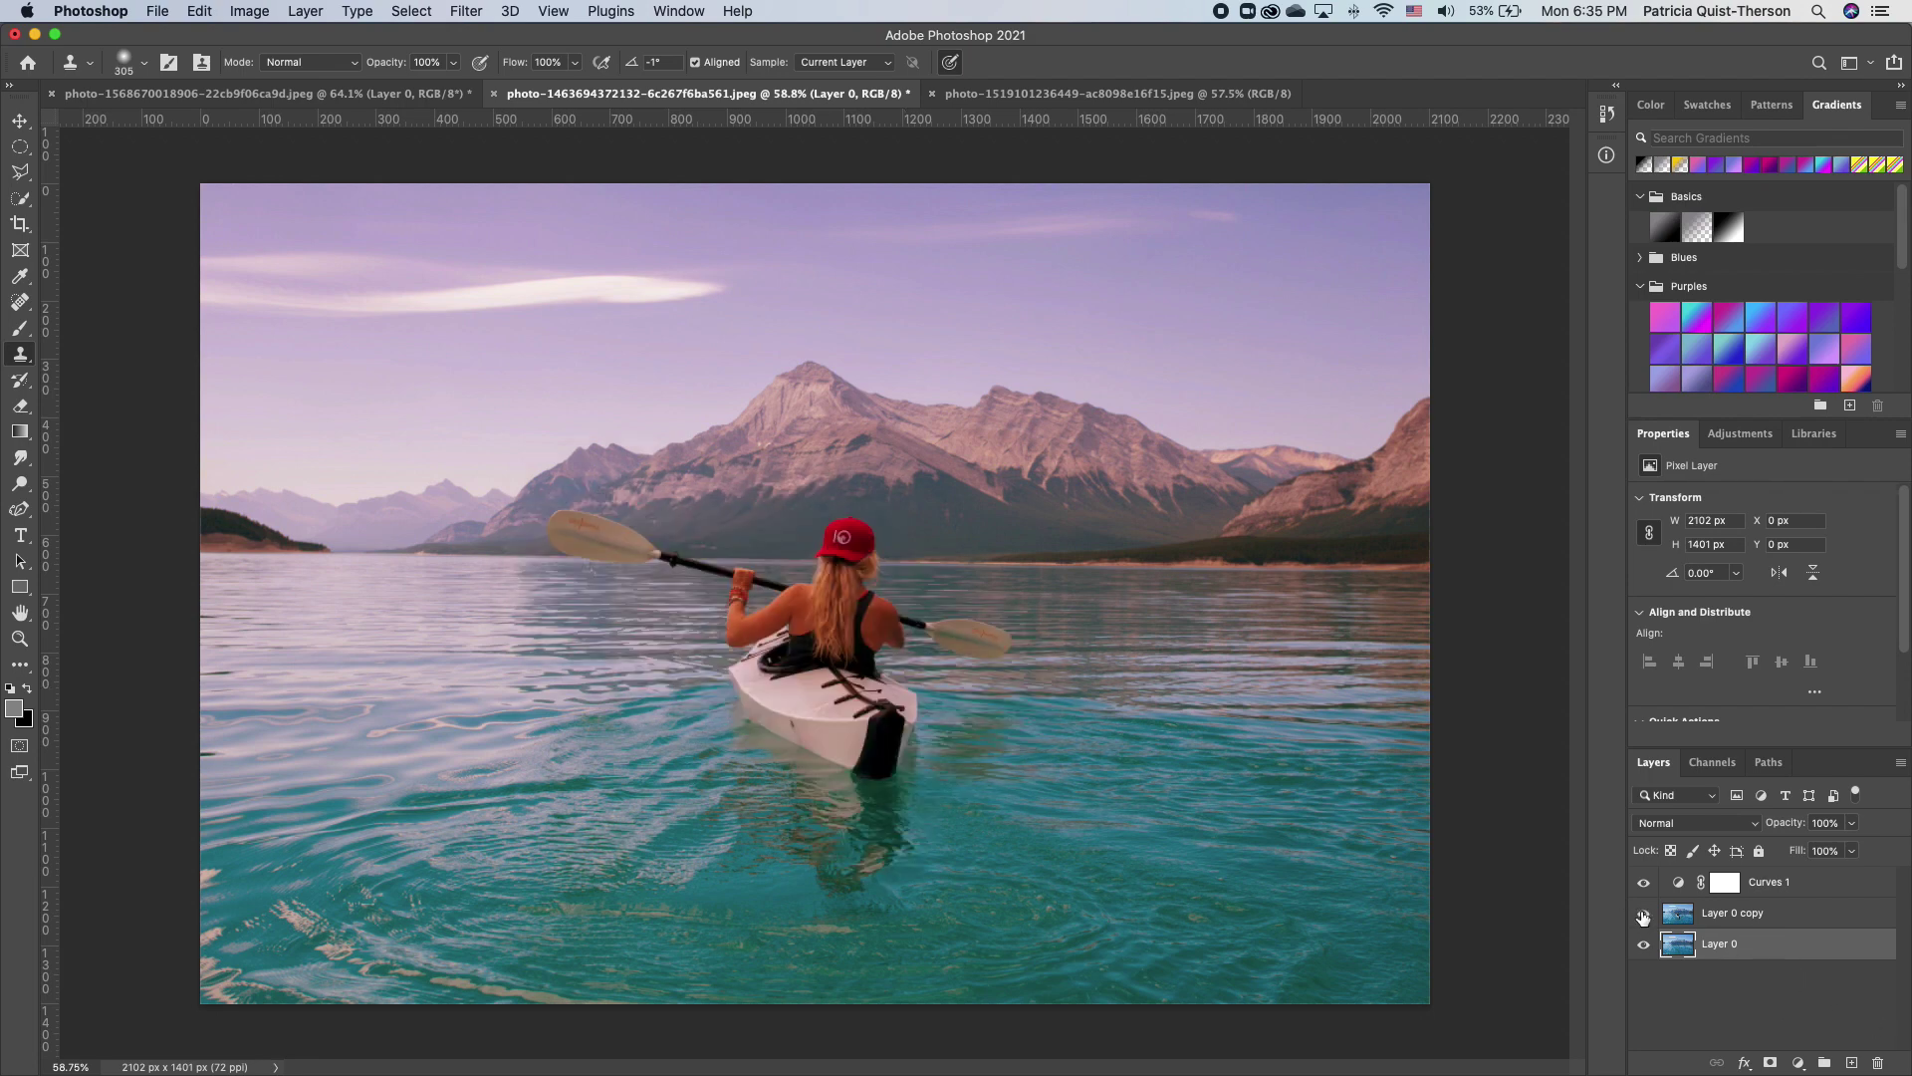
pyautogui.click(1643, 914)
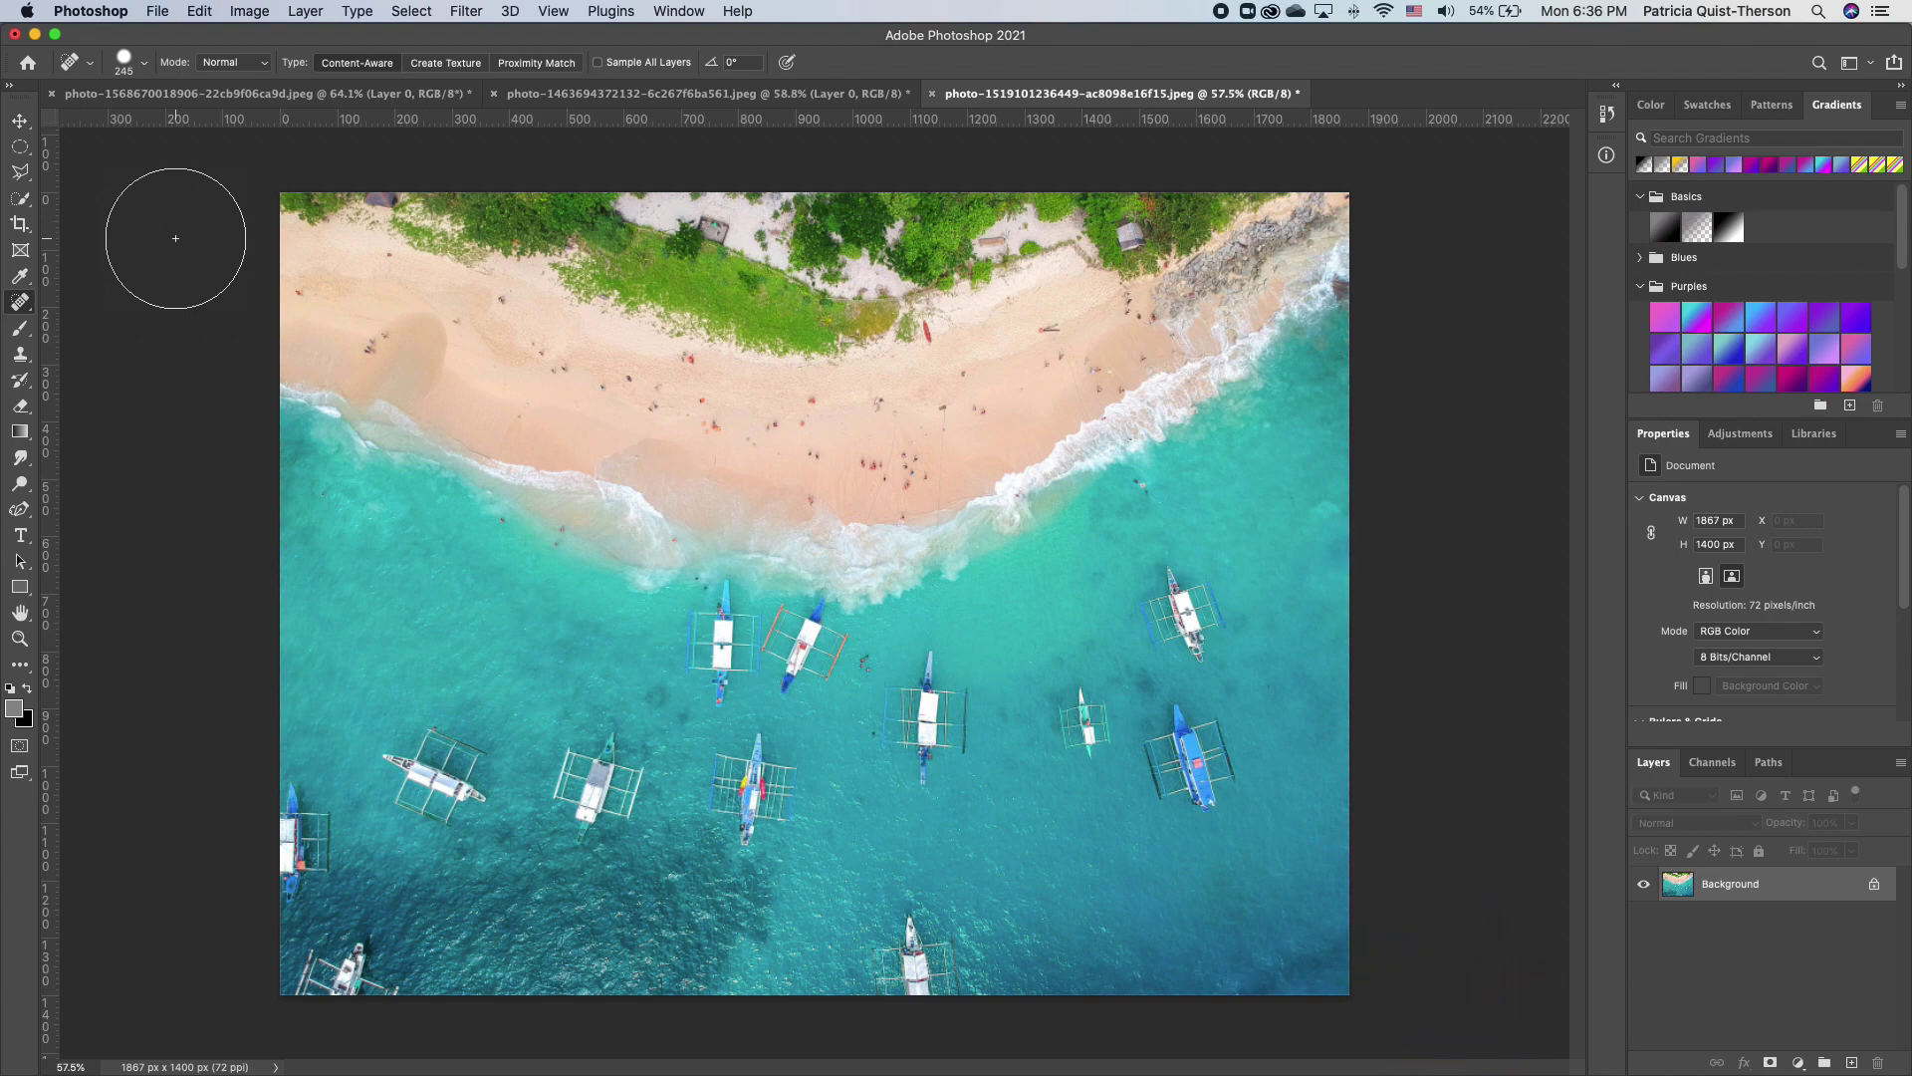
# With the Patch Tool, copy the nearby boat into the empty water near the upper-right shore.
pyautogui.rightClick(22, 303)
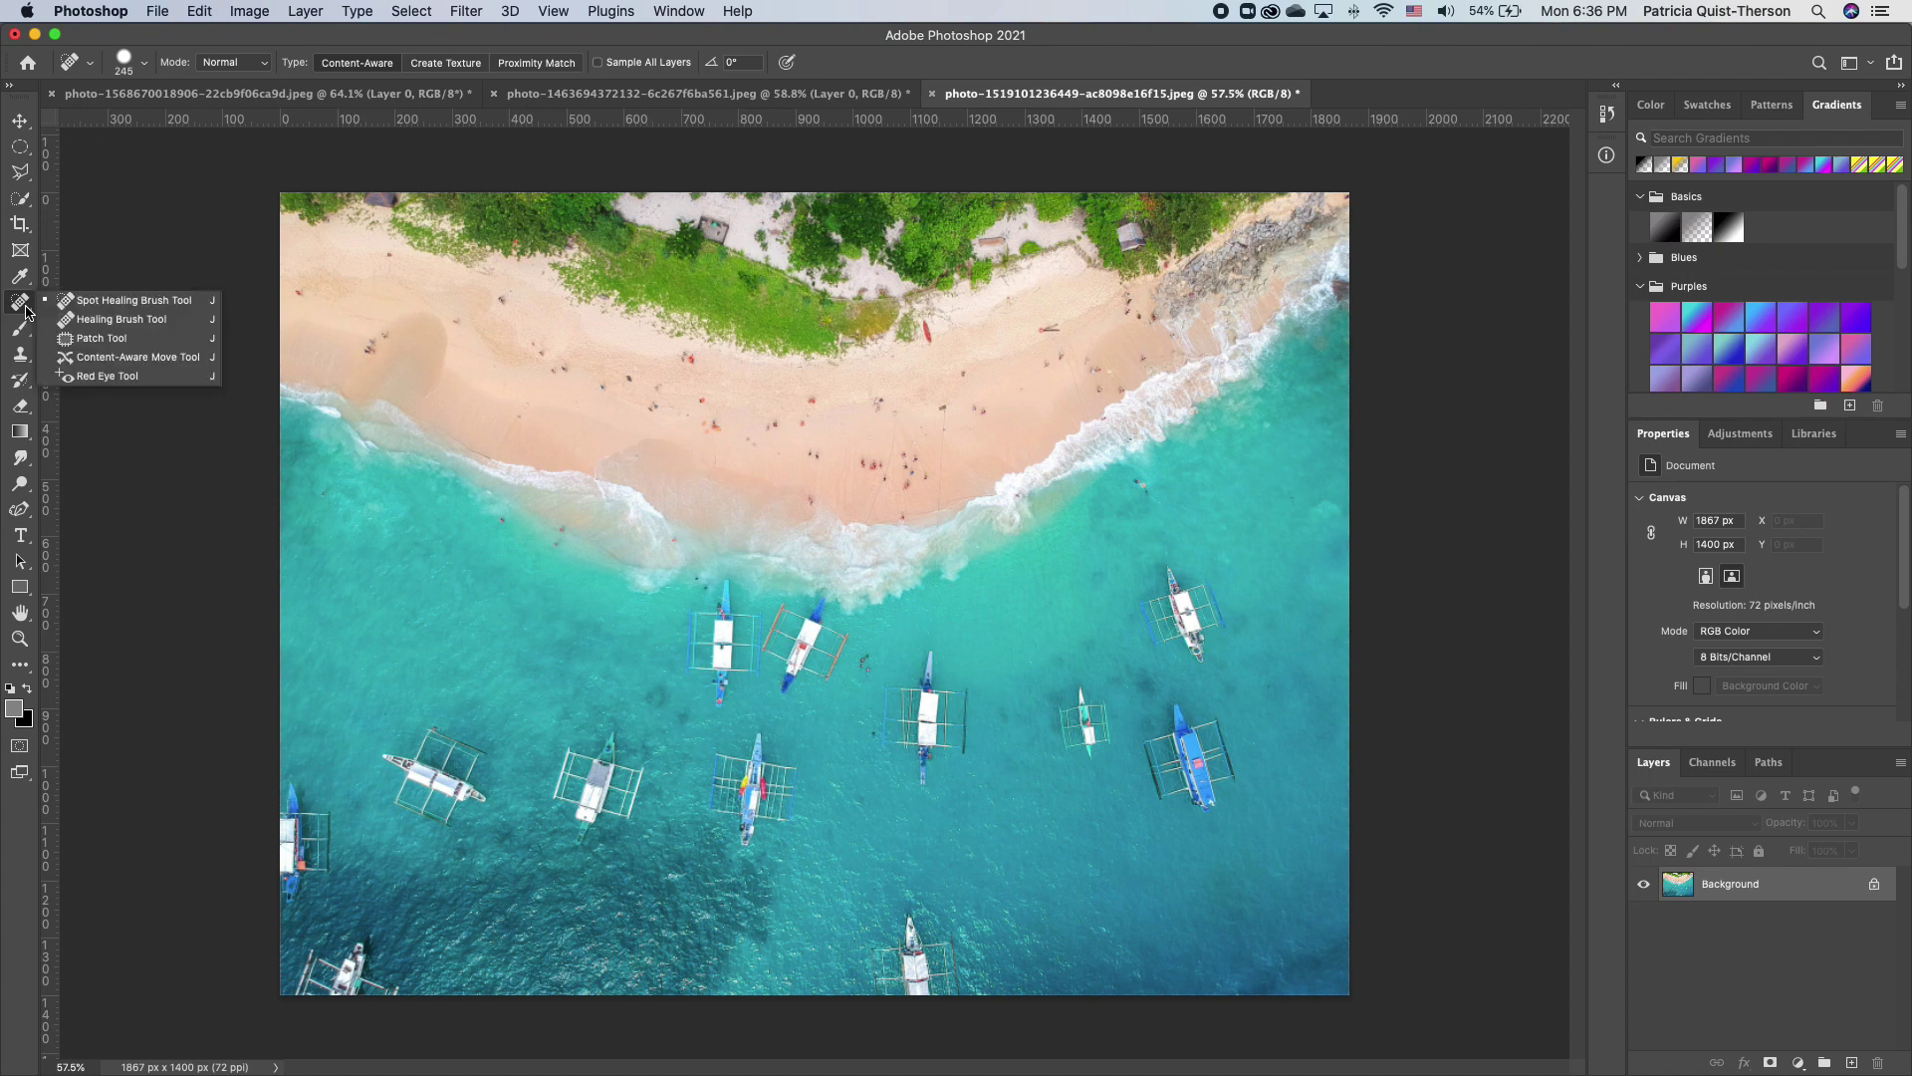
pyautogui.click(118, 342)
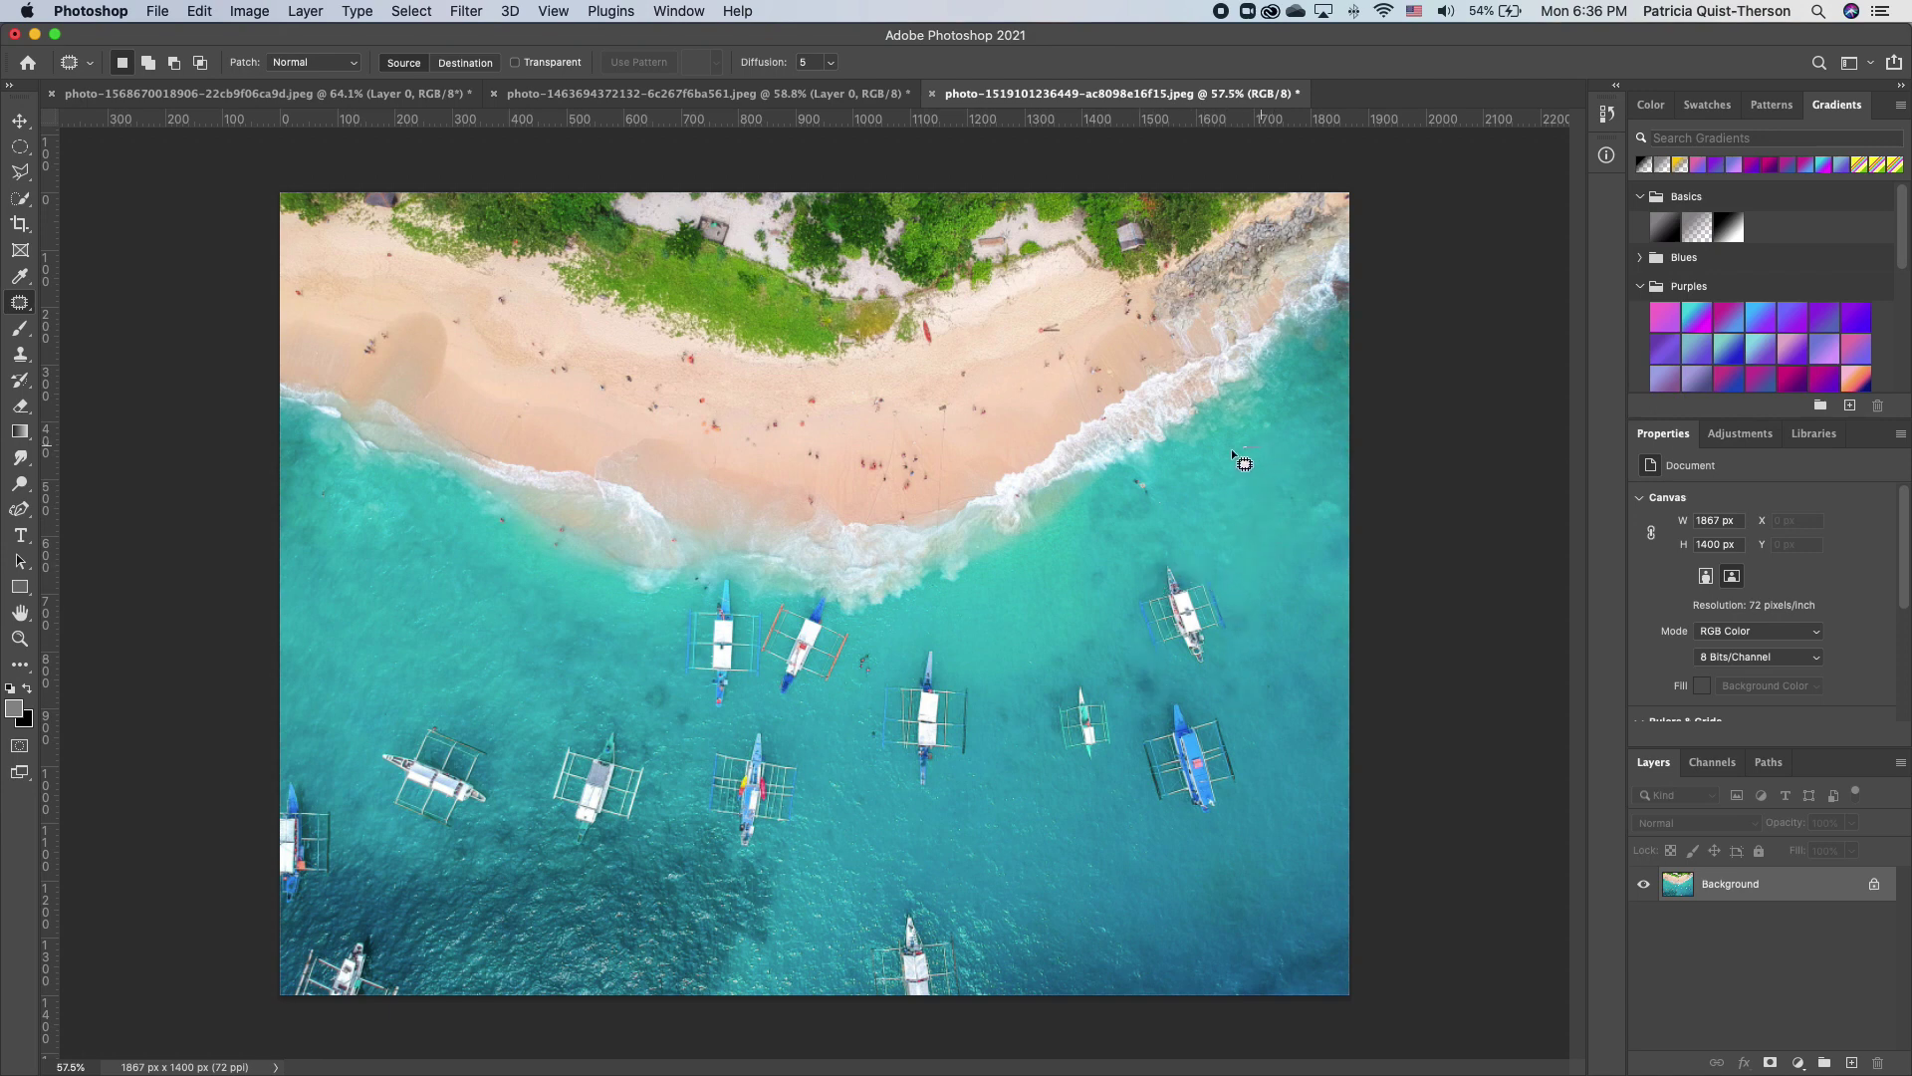
pyautogui.moveTo(1199, 488)
pyautogui.mouseDown()
pyautogui.moveTo(1226, 555)
pyautogui.moveTo(1285, 549)
pyautogui.moveTo(1297, 466)
pyautogui.moveTo(1243, 448)
pyautogui.mouseUp()
pyautogui.moveTo(1221, 553); pyautogui.dragTo(1169, 631)
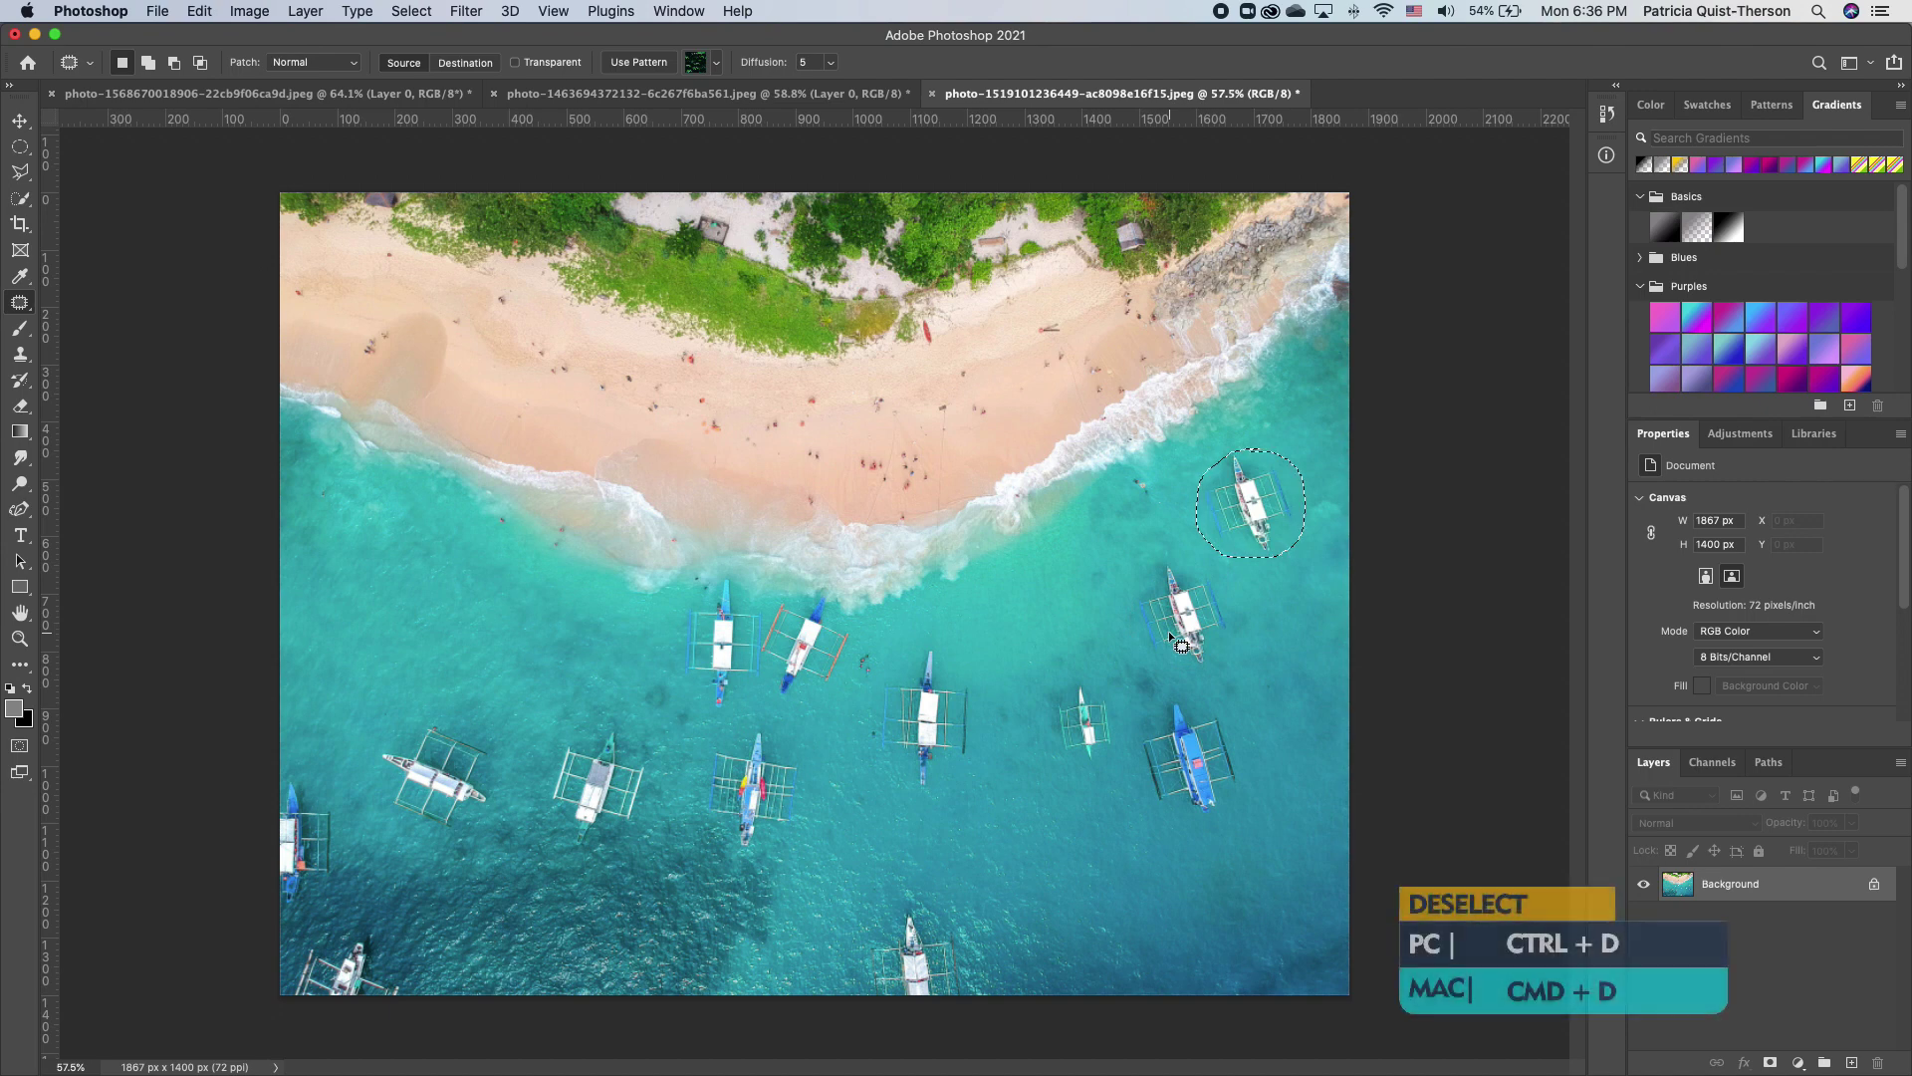
pyautogui.press('super+d')
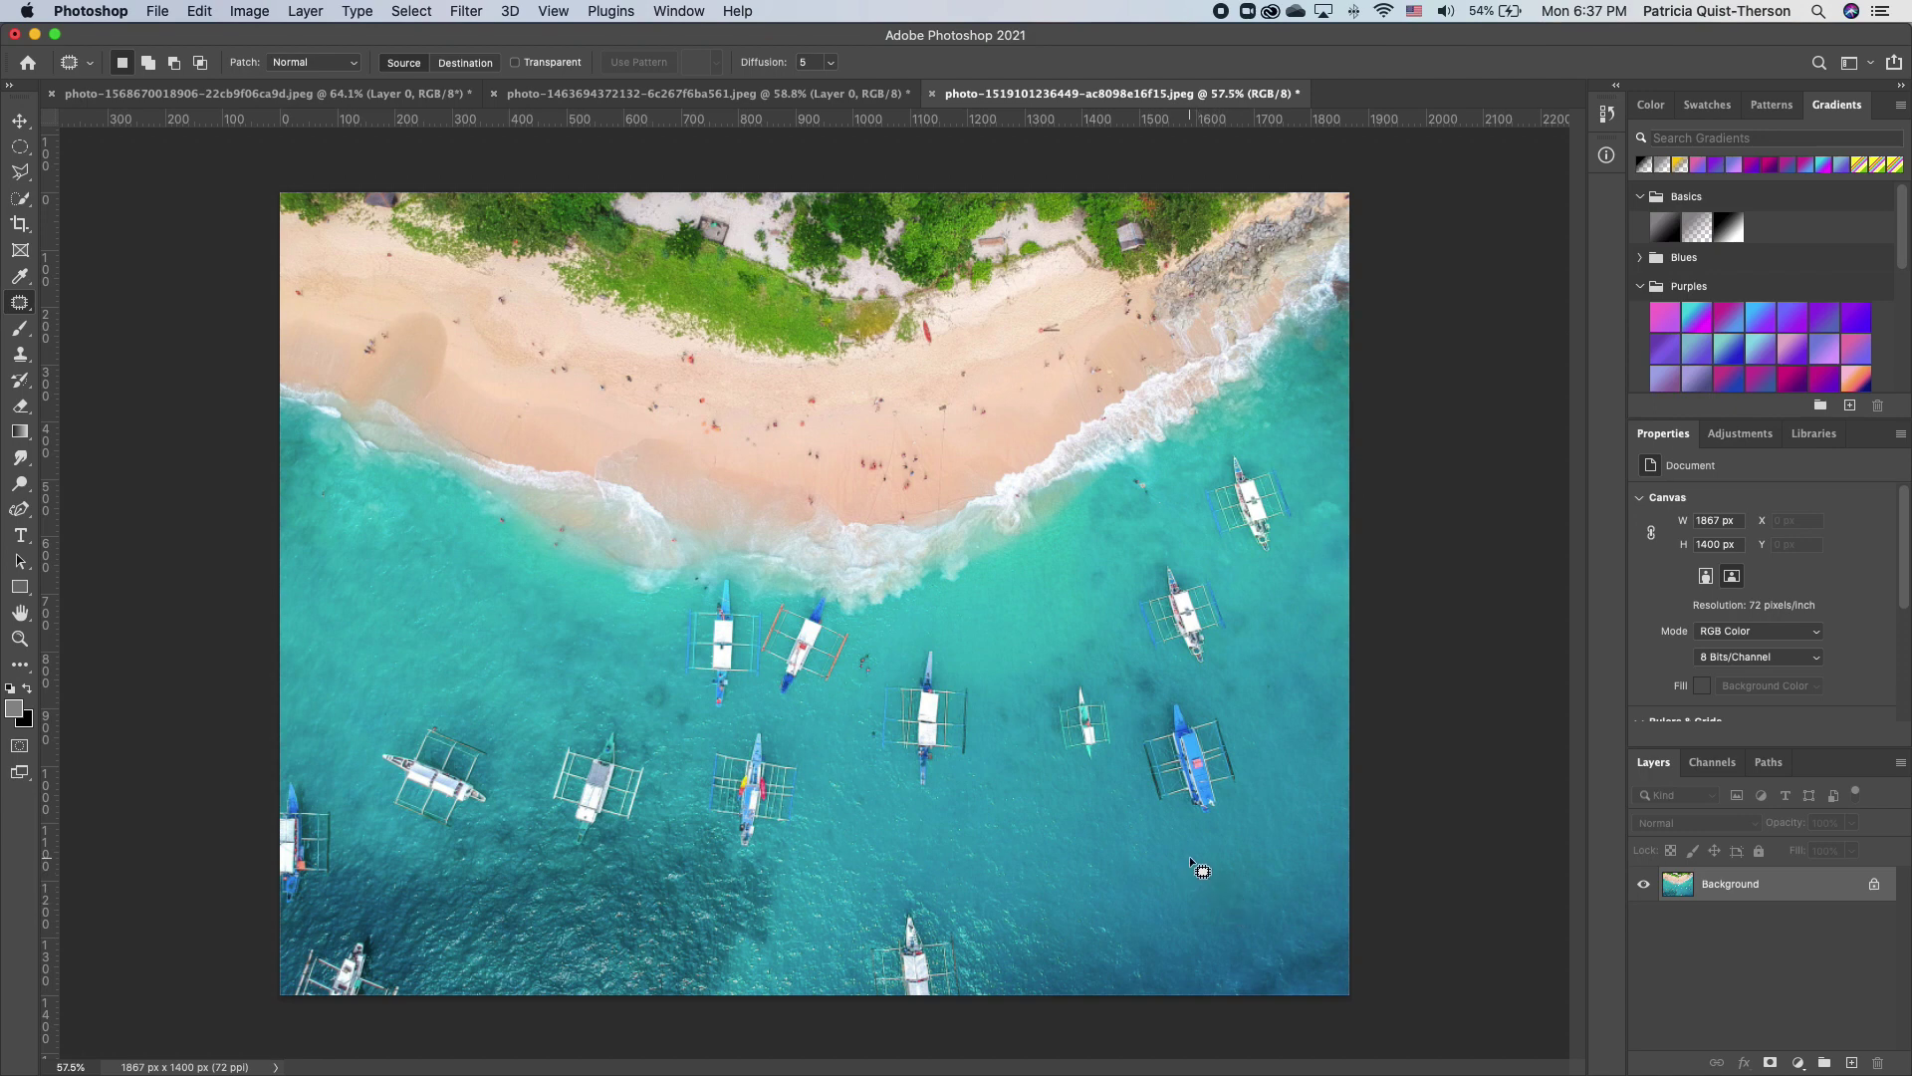
# Patch a copy of the blue boat into the empty water at the bottom right.
pyautogui.moveTo(1191, 858)
pyautogui.mouseDown()
pyautogui.moveTo(1107, 895)
pyautogui.moveTo(1128, 970)
pyautogui.mouseUp()
pyautogui.moveTo(1210, 869); pyautogui.dragTo(1184, 864)
pyautogui.moveTo(1185, 936); pyautogui.dragTo(1207, 782)
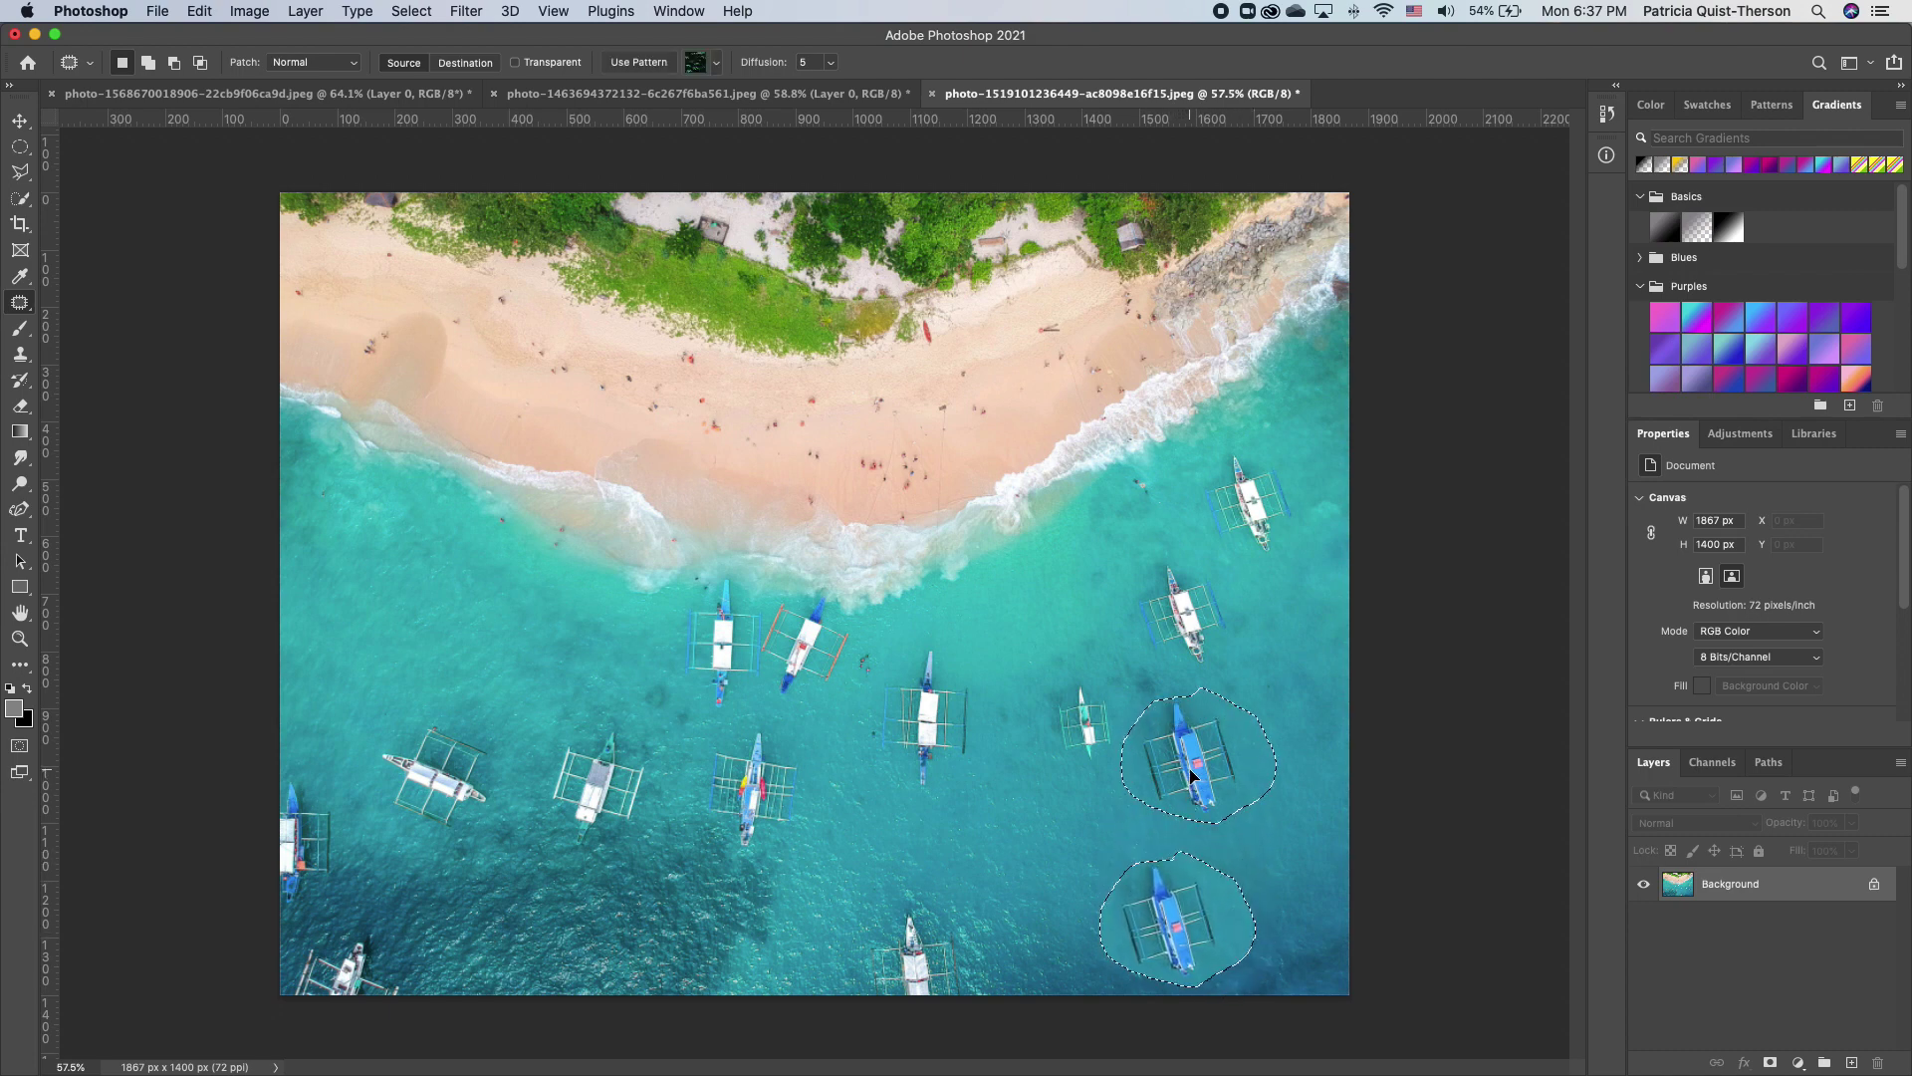
pyautogui.press('super+d')
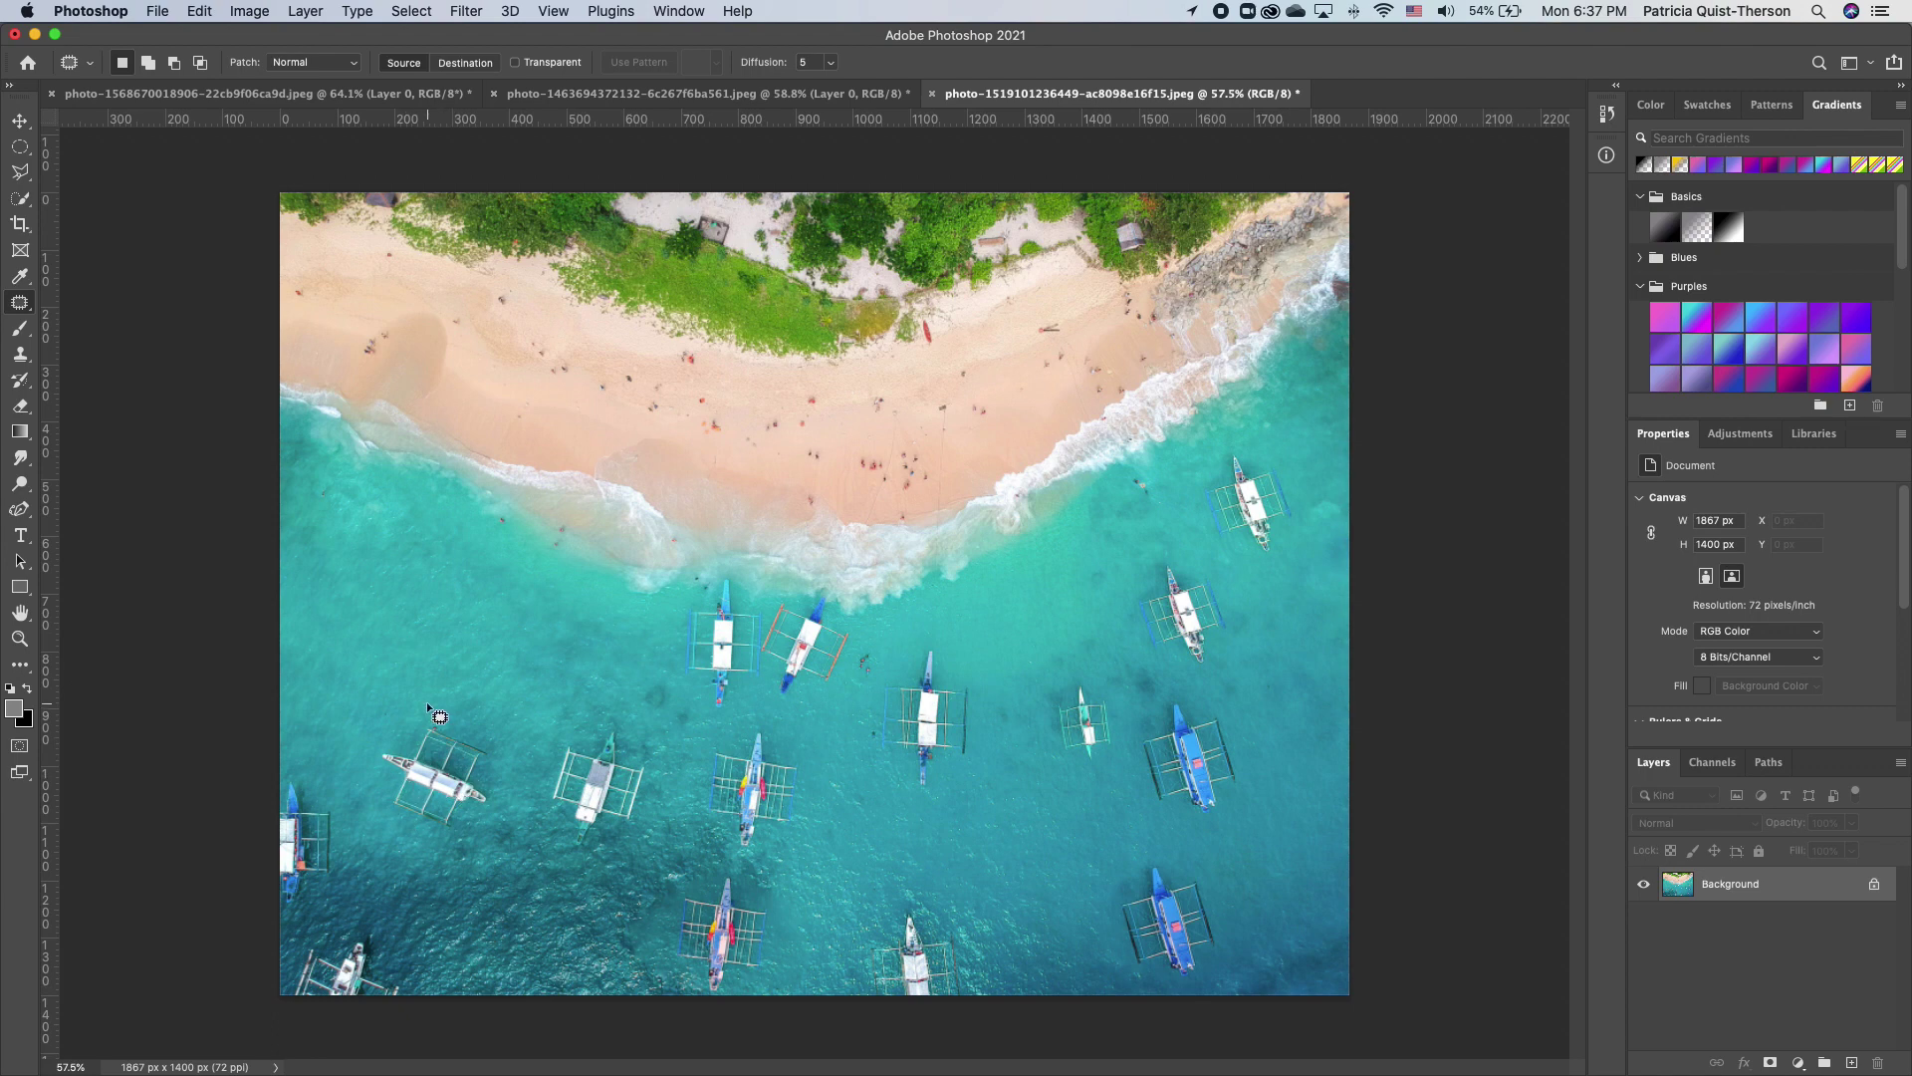
# Patch out the white boat on the left and the small white boat on the right.
pyautogui.moveTo(427, 705)
pyautogui.mouseDown()
pyautogui.moveTo(378, 752)
pyautogui.moveTo(386, 823)
pyautogui.moveTo(463, 829)
pyautogui.moveTo(496, 782)
pyautogui.moveTo(469, 719)
pyautogui.moveTo(427, 706)
pyautogui.mouseUp()
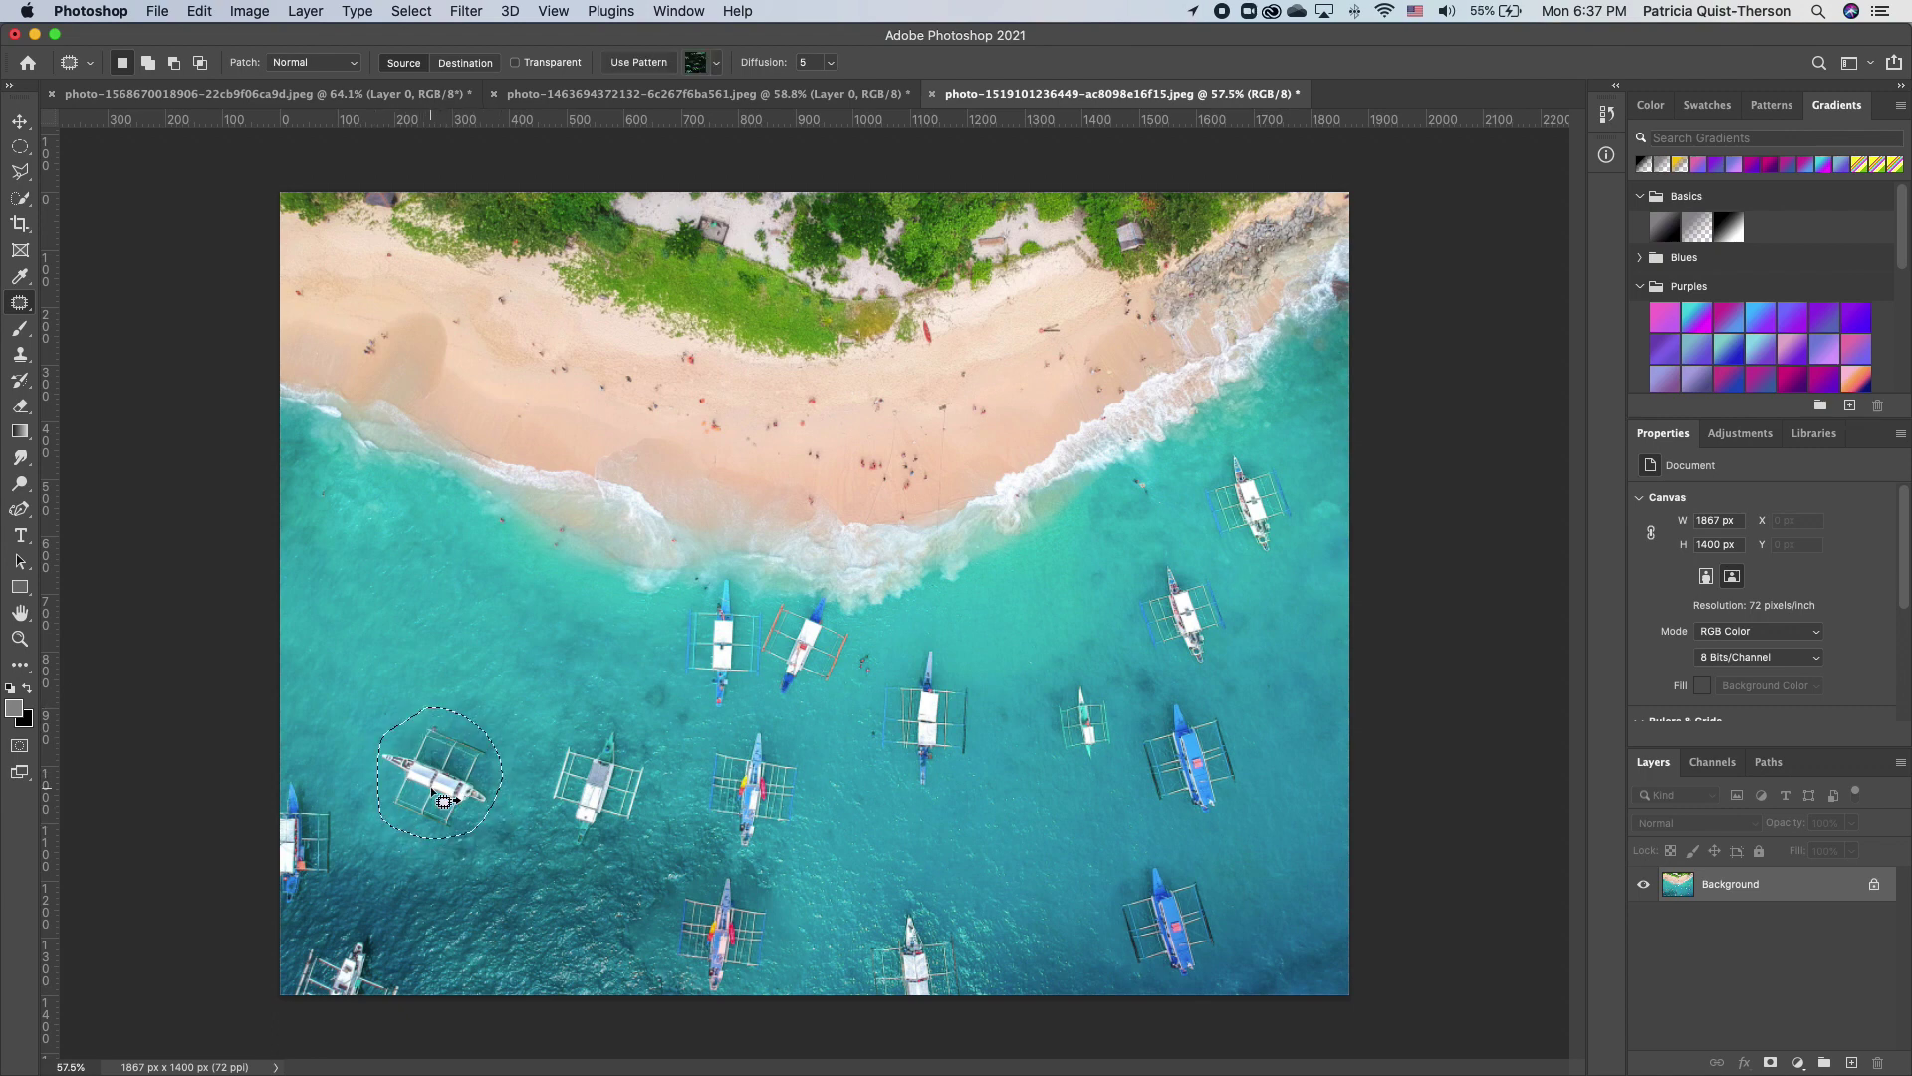
pyautogui.moveTo(429, 788); pyautogui.dragTo(386, 630)
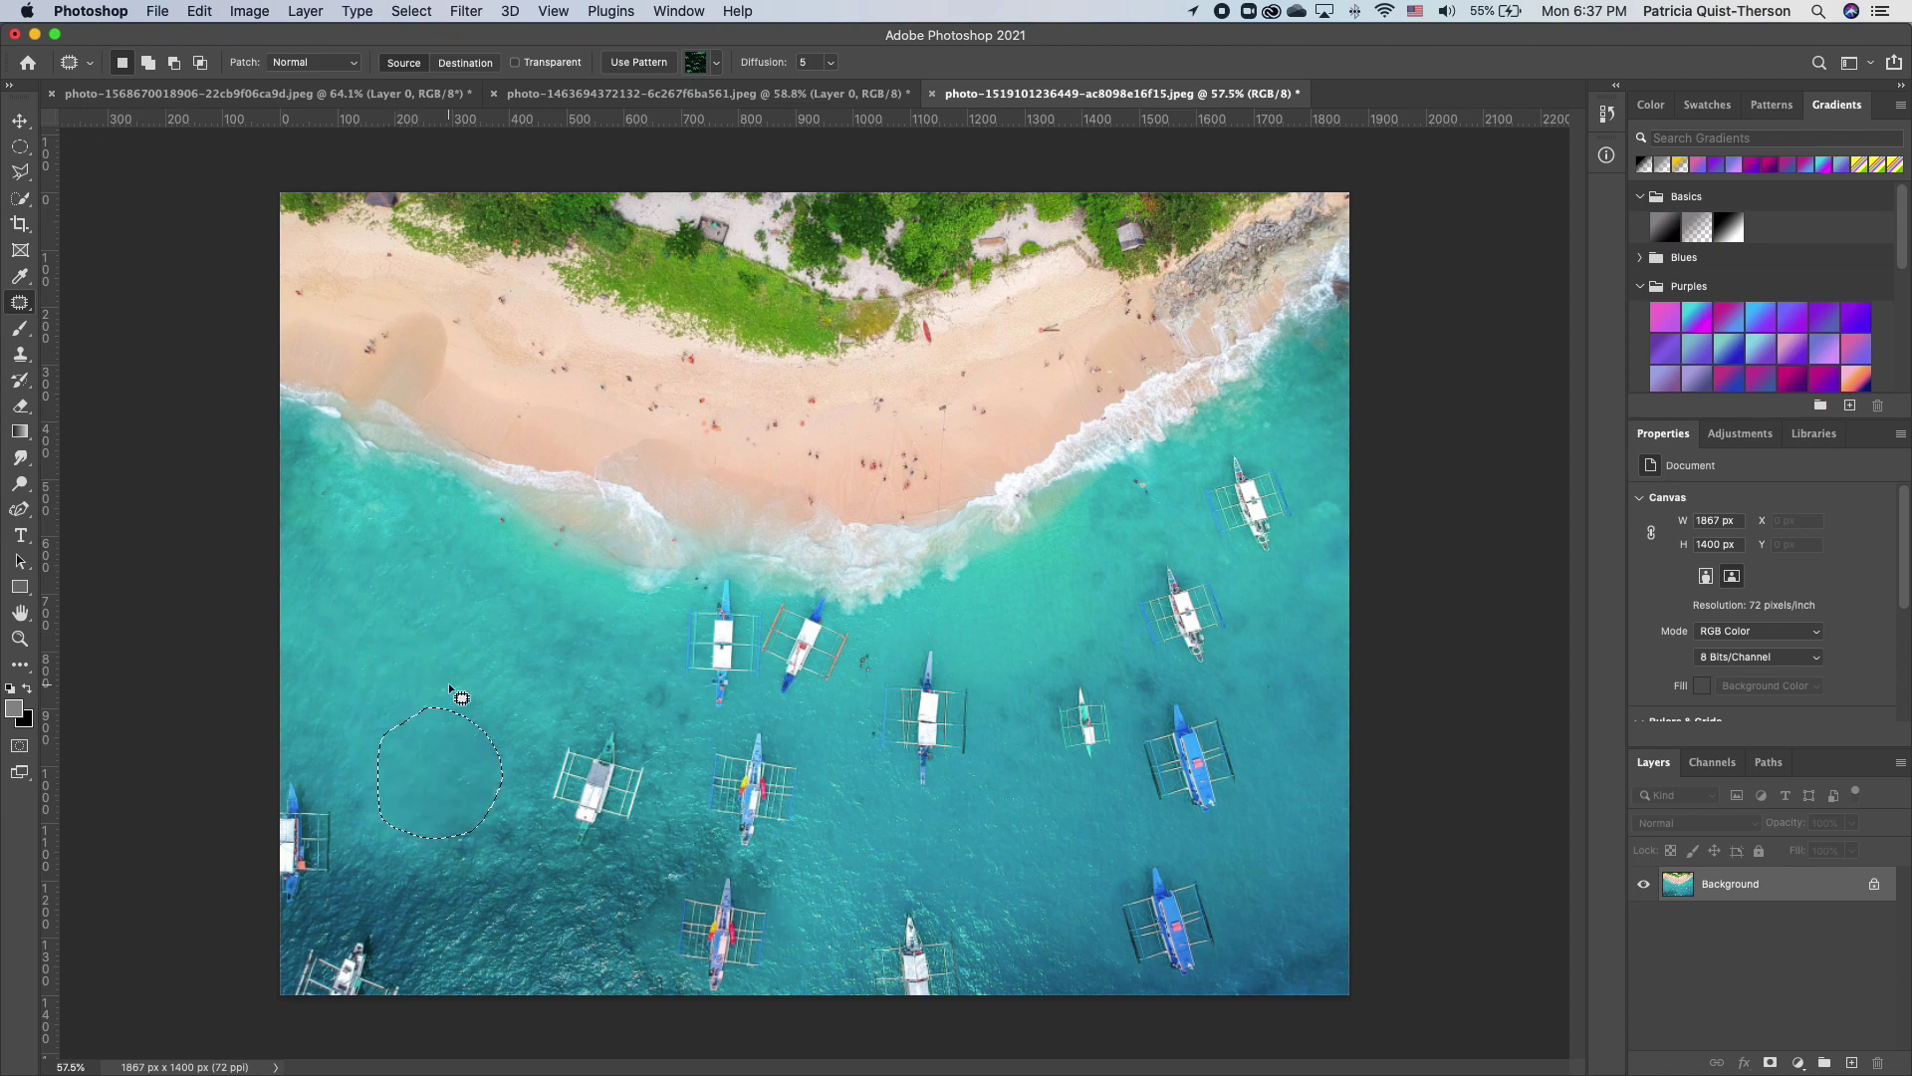
pyautogui.press('super+d')
pyautogui.moveTo(1046, 701)
pyautogui.mouseDown()
pyautogui.moveTo(1071, 761)
pyautogui.moveTo(1106, 757)
pyautogui.moveTo(1117, 697)
pyautogui.moveTo(1086, 662)
pyautogui.mouseUp()
pyautogui.moveTo(1038, 841); pyautogui.dragTo(1040, 843)
pyautogui.hotkey('ctrl', 'd')
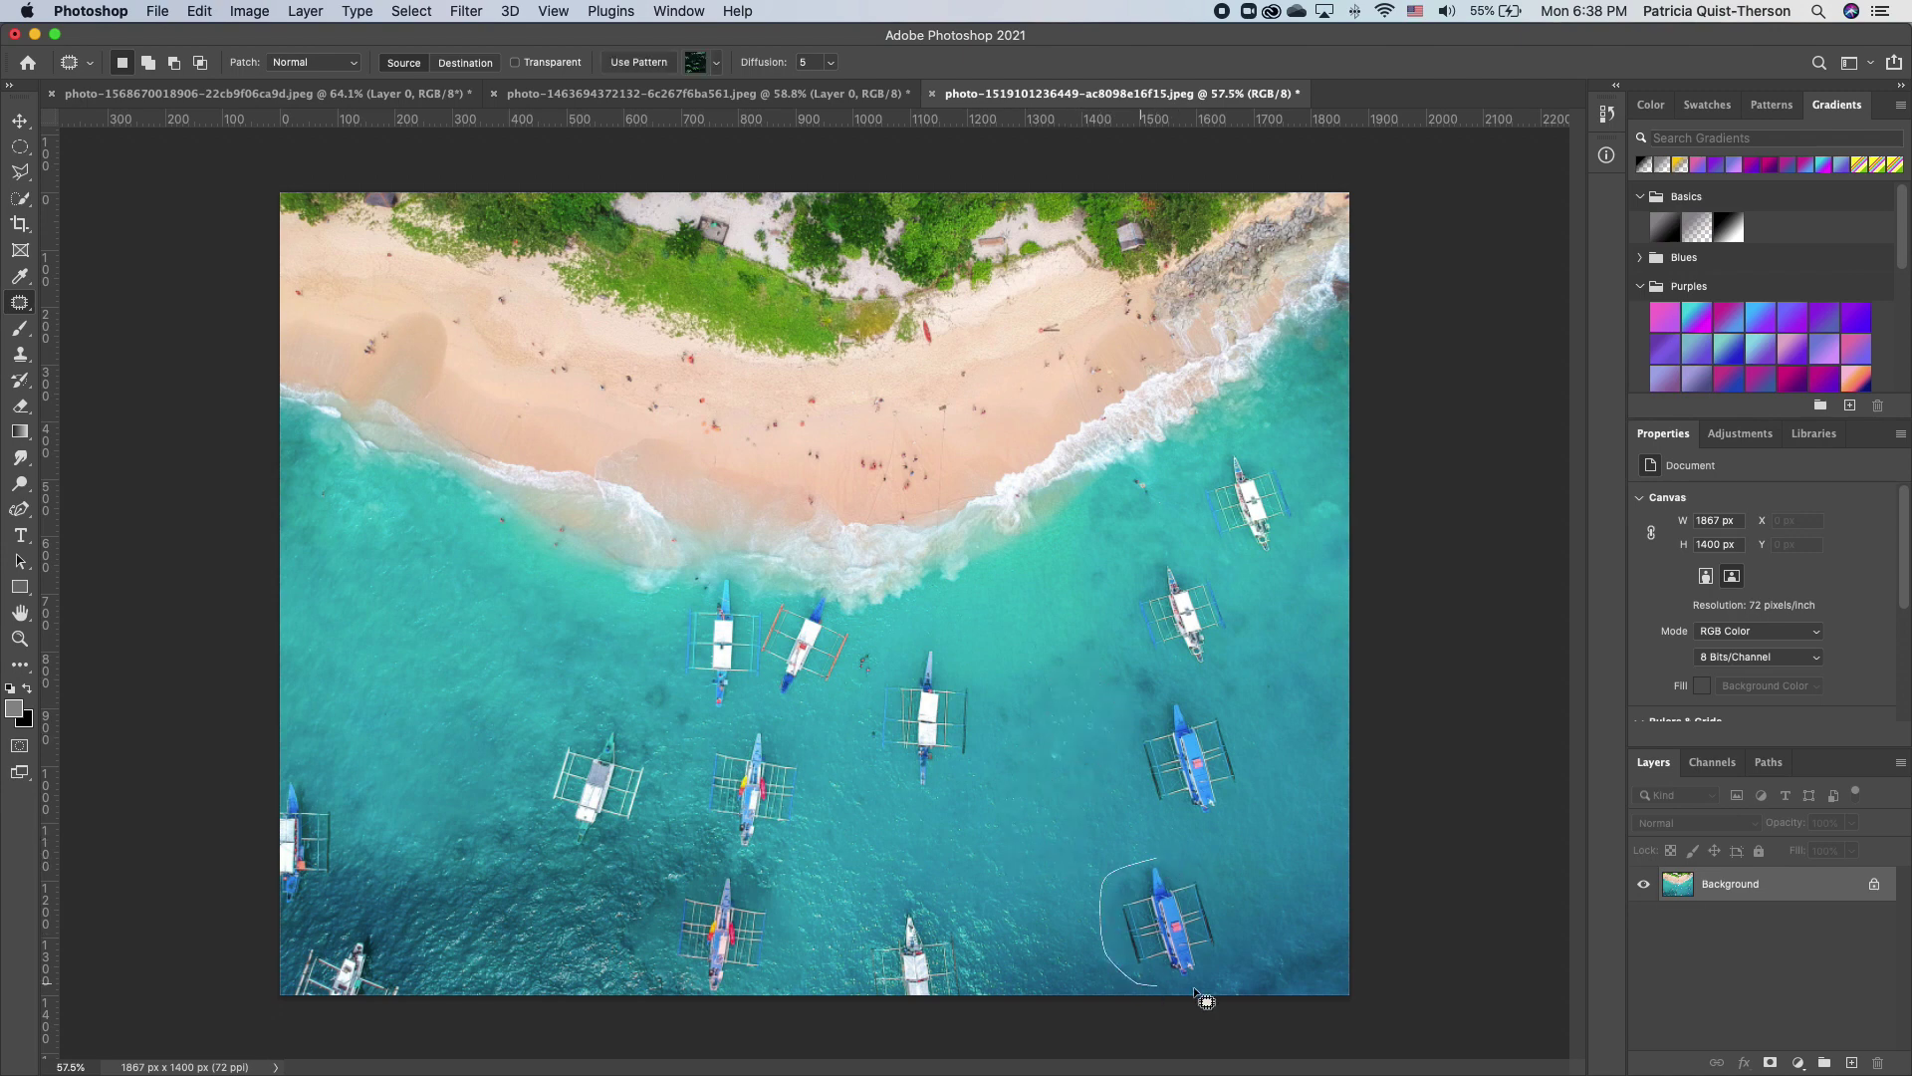
# Patch out the blue boats at bottom right and the boats near the upper-right shore.
pyautogui.moveTo(1220, 882); pyautogui.dragTo(985, 859)
pyautogui.moveTo(1111, 784)
pyautogui.mouseDown()
pyautogui.moveTo(1252, 797)
pyautogui.moveTo(1175, 701)
pyautogui.mouseUp()
pyautogui.moveTo(1165, 773)
pyautogui.mouseDown()
pyautogui.moveTo(1102, 912)
pyautogui.moveTo(1070, 927)
pyautogui.mouseUp()
pyautogui.press('cmd+d')
pyautogui.moveTo(1159, 582)
pyautogui.mouseDown()
pyautogui.moveTo(1195, 675)
pyautogui.moveTo(1240, 597)
pyautogui.moveTo(1160, 578)
pyautogui.moveTo(1151, 744)
pyautogui.mouseUp()
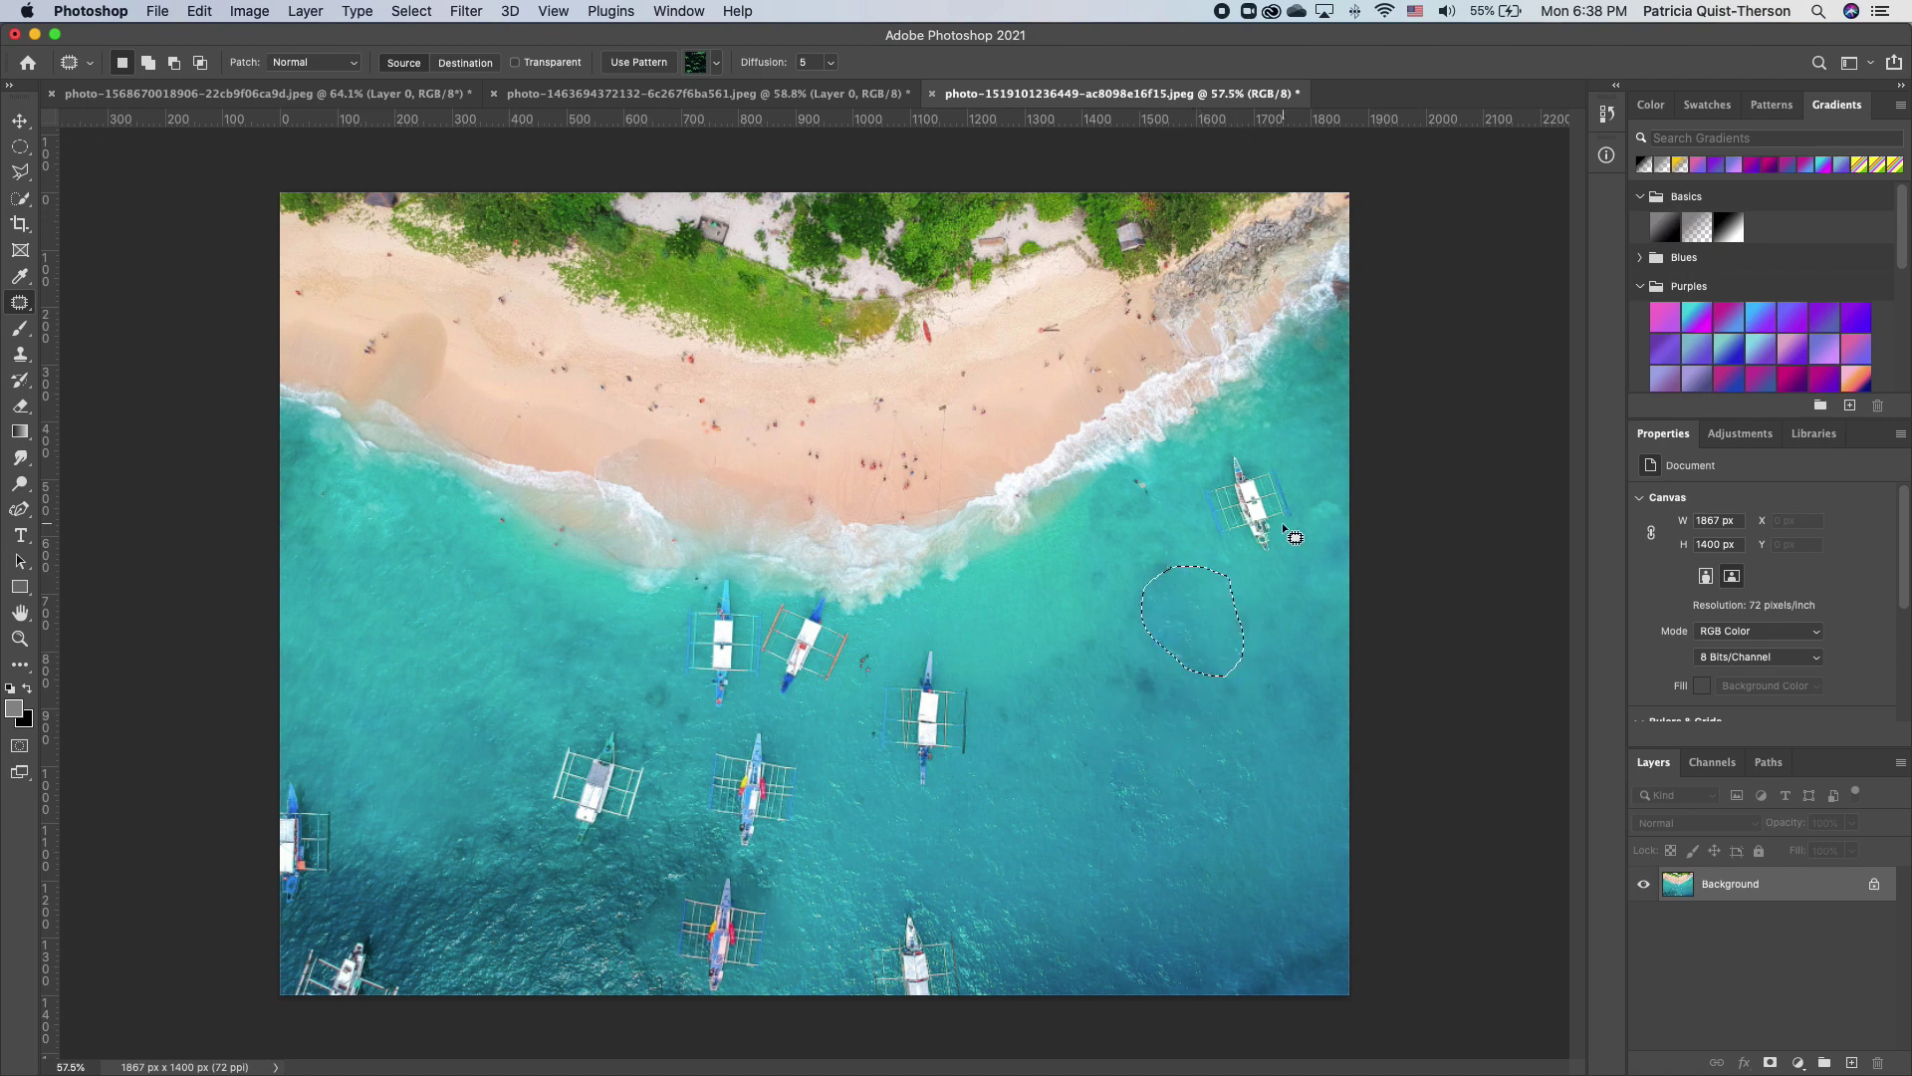
pyautogui.press('cmd+d')
pyautogui.moveTo(1251, 441)
pyautogui.mouseDown()
pyautogui.moveTo(1203, 477)
pyautogui.moveTo(1309, 476)
pyautogui.moveTo(1253, 423)
pyautogui.mouseUp()
pyautogui.moveTo(1253, 528); pyautogui.dragTo(1276, 773)
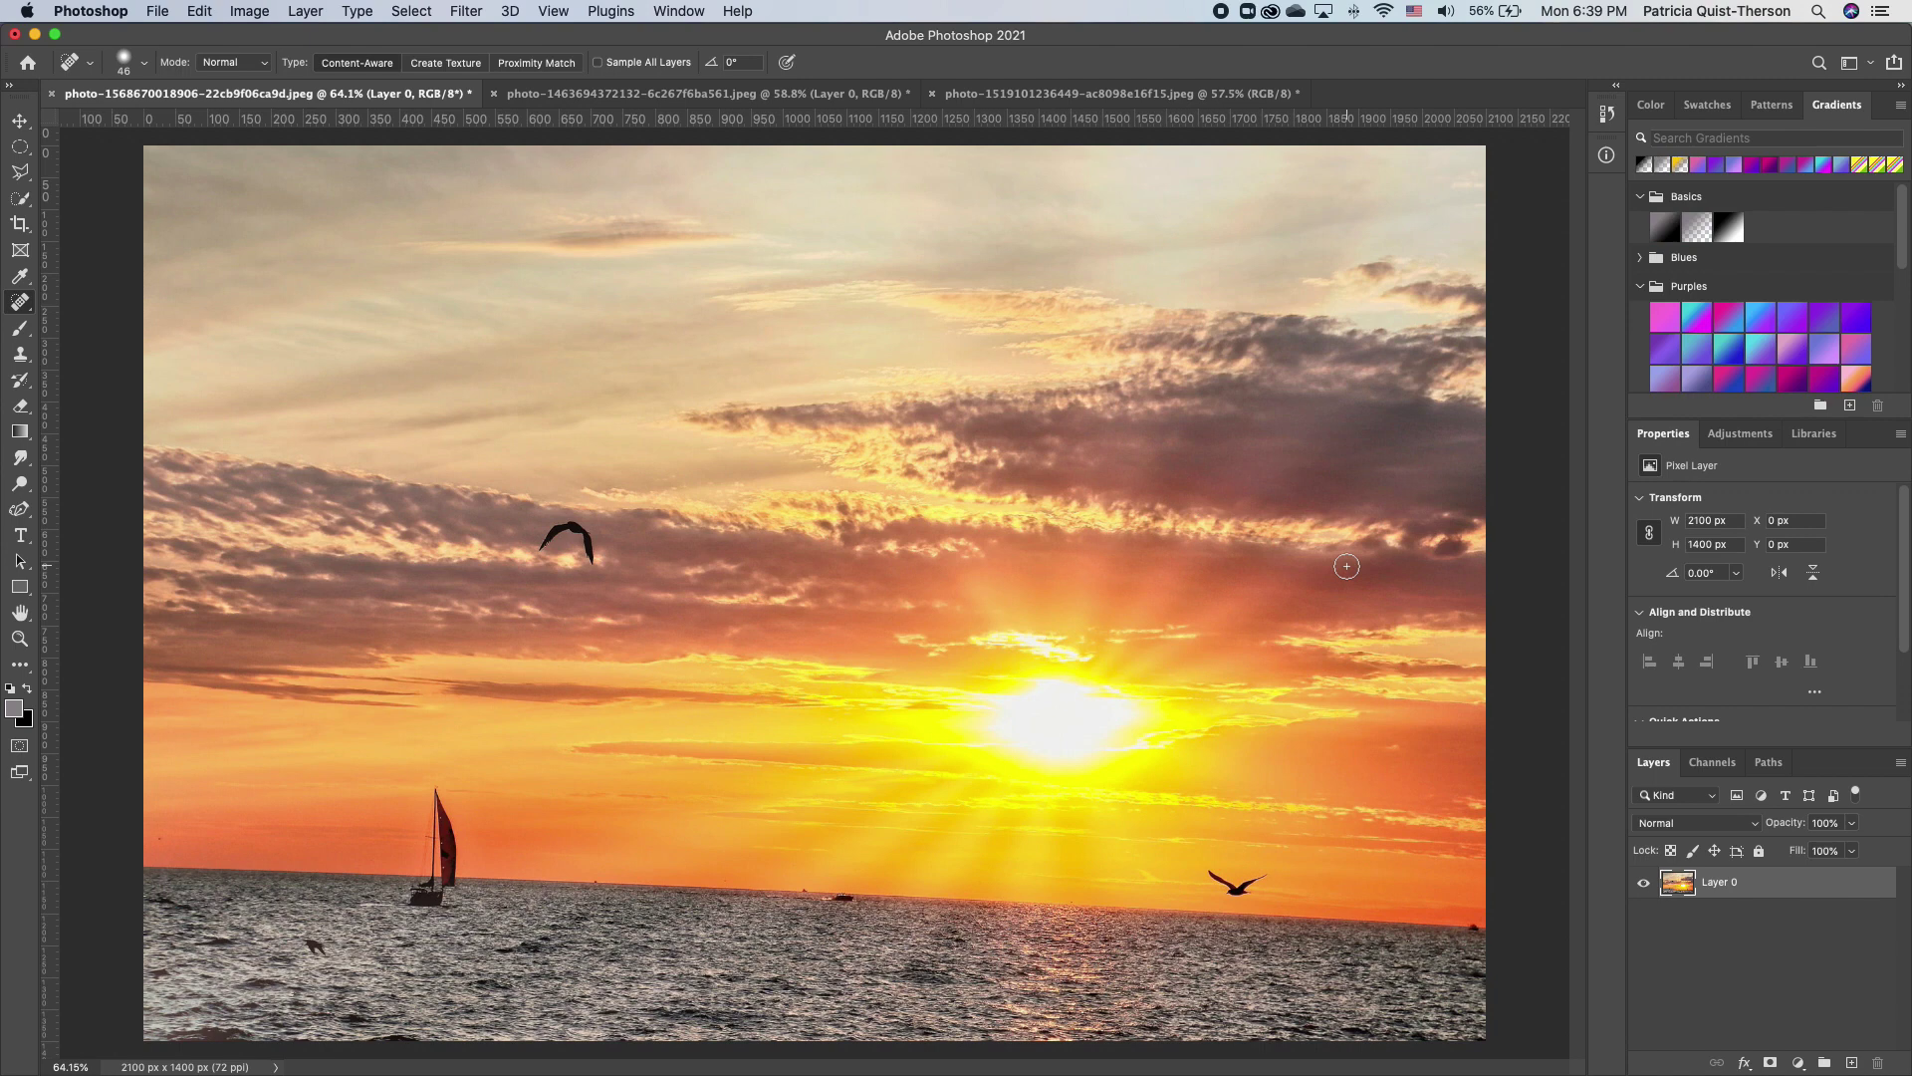
# Crop the sunset photo, straightening it along the sea horizon, and commit the crop.
pyautogui.click(20, 121)
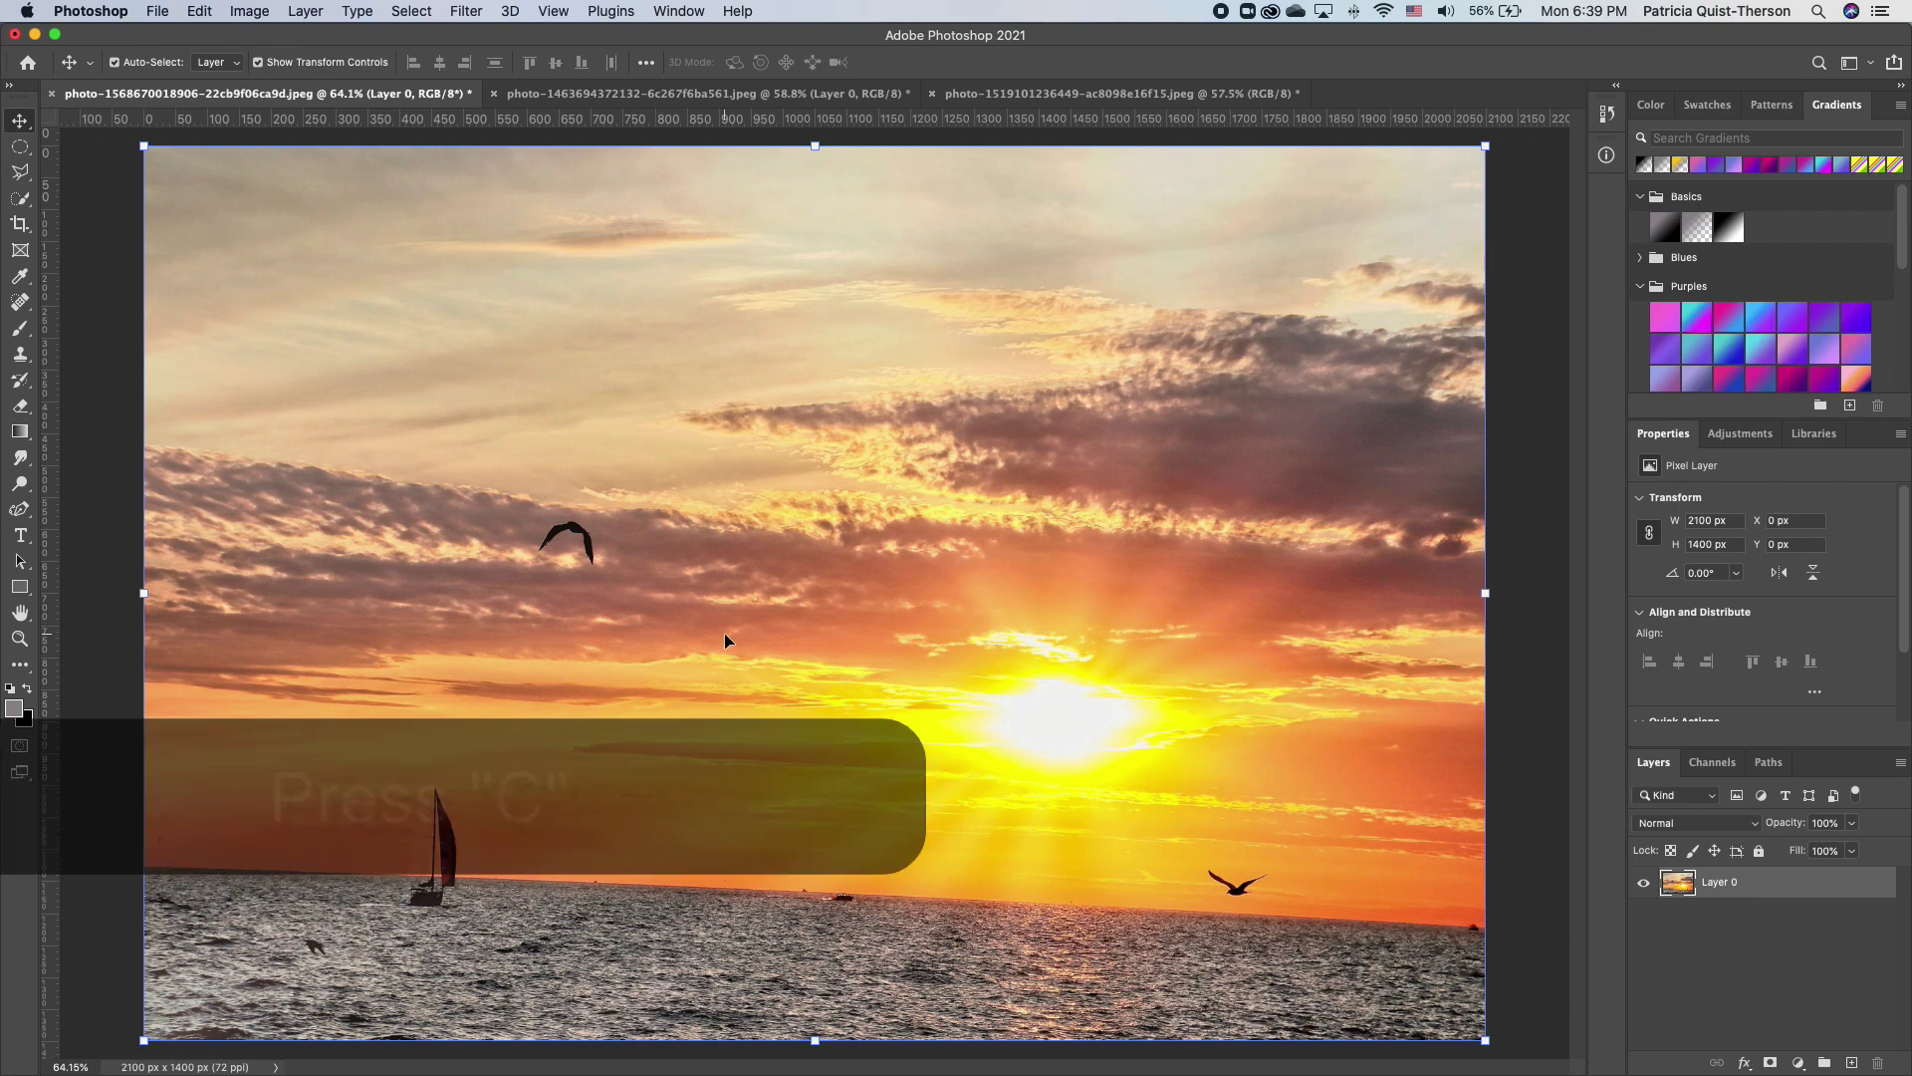
pyautogui.press('c')
pyautogui.click(726, 634)
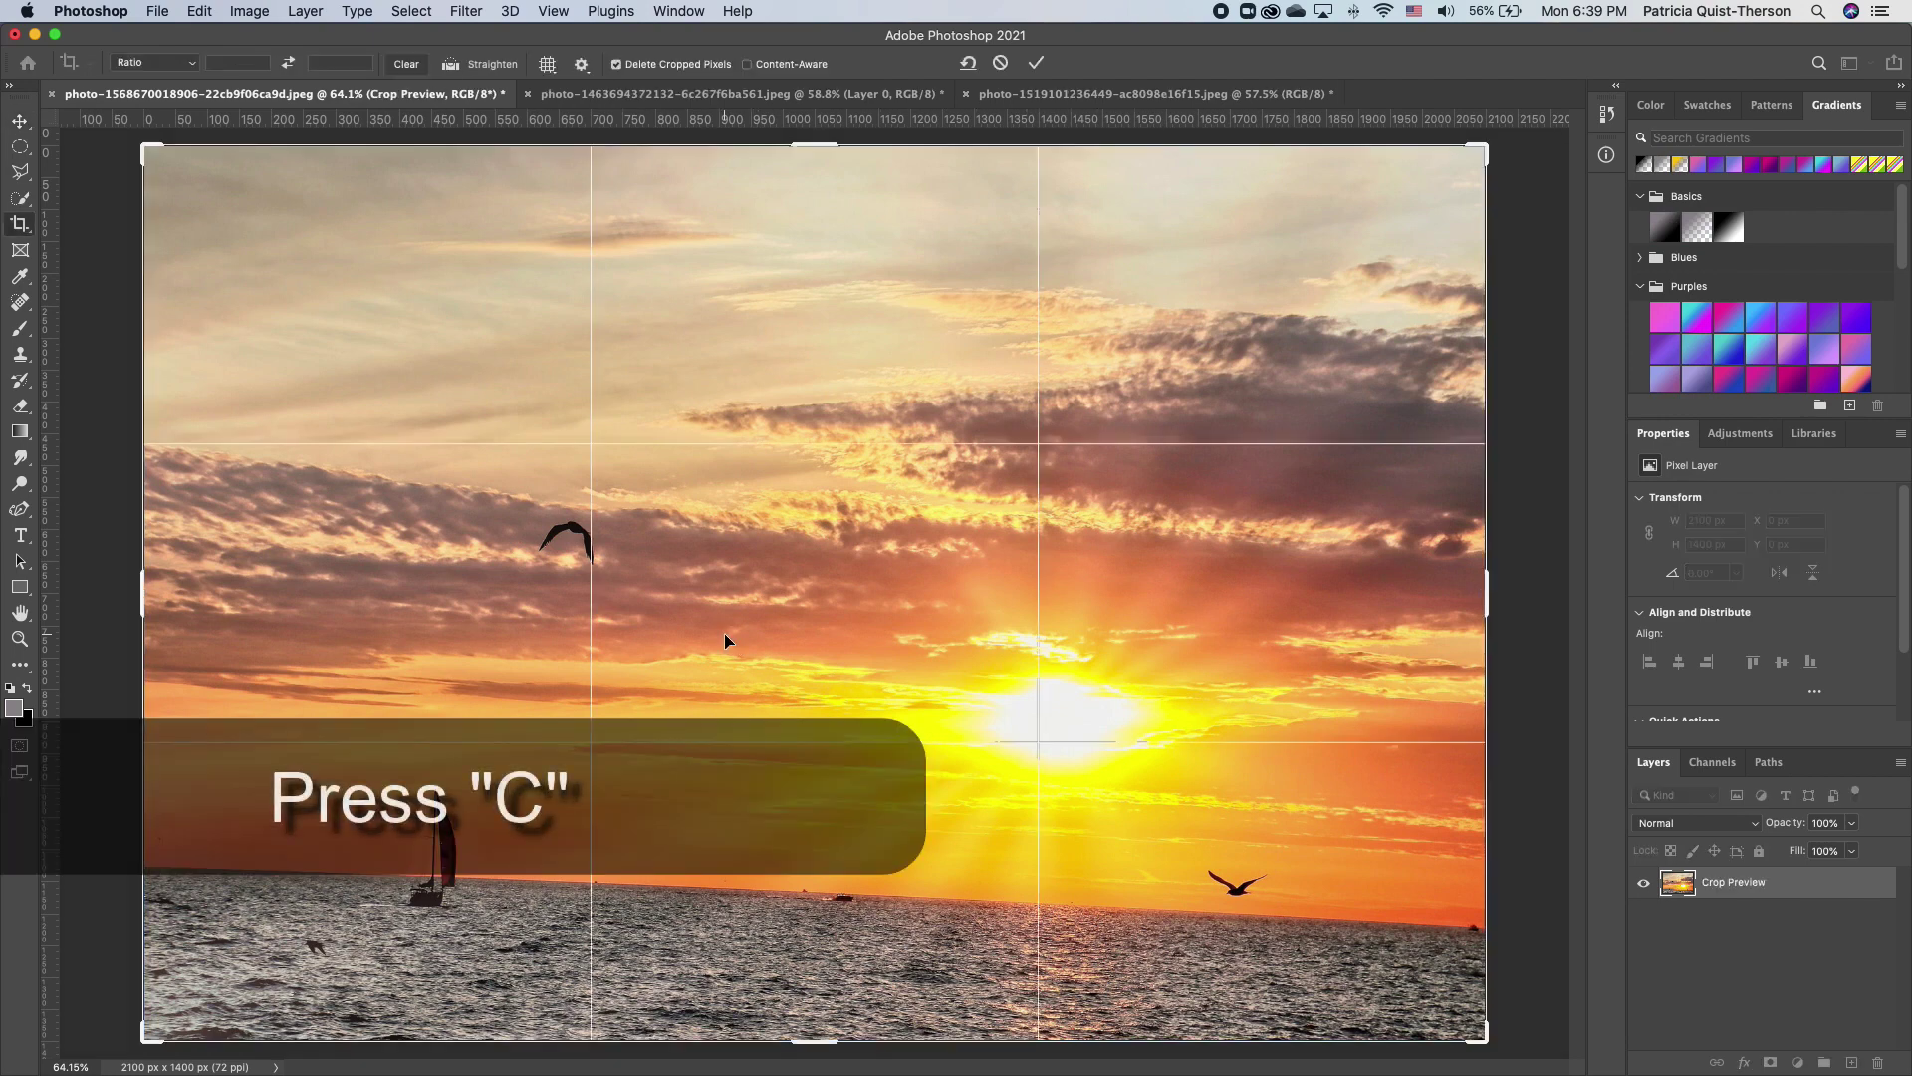
pyautogui.click(451, 68)
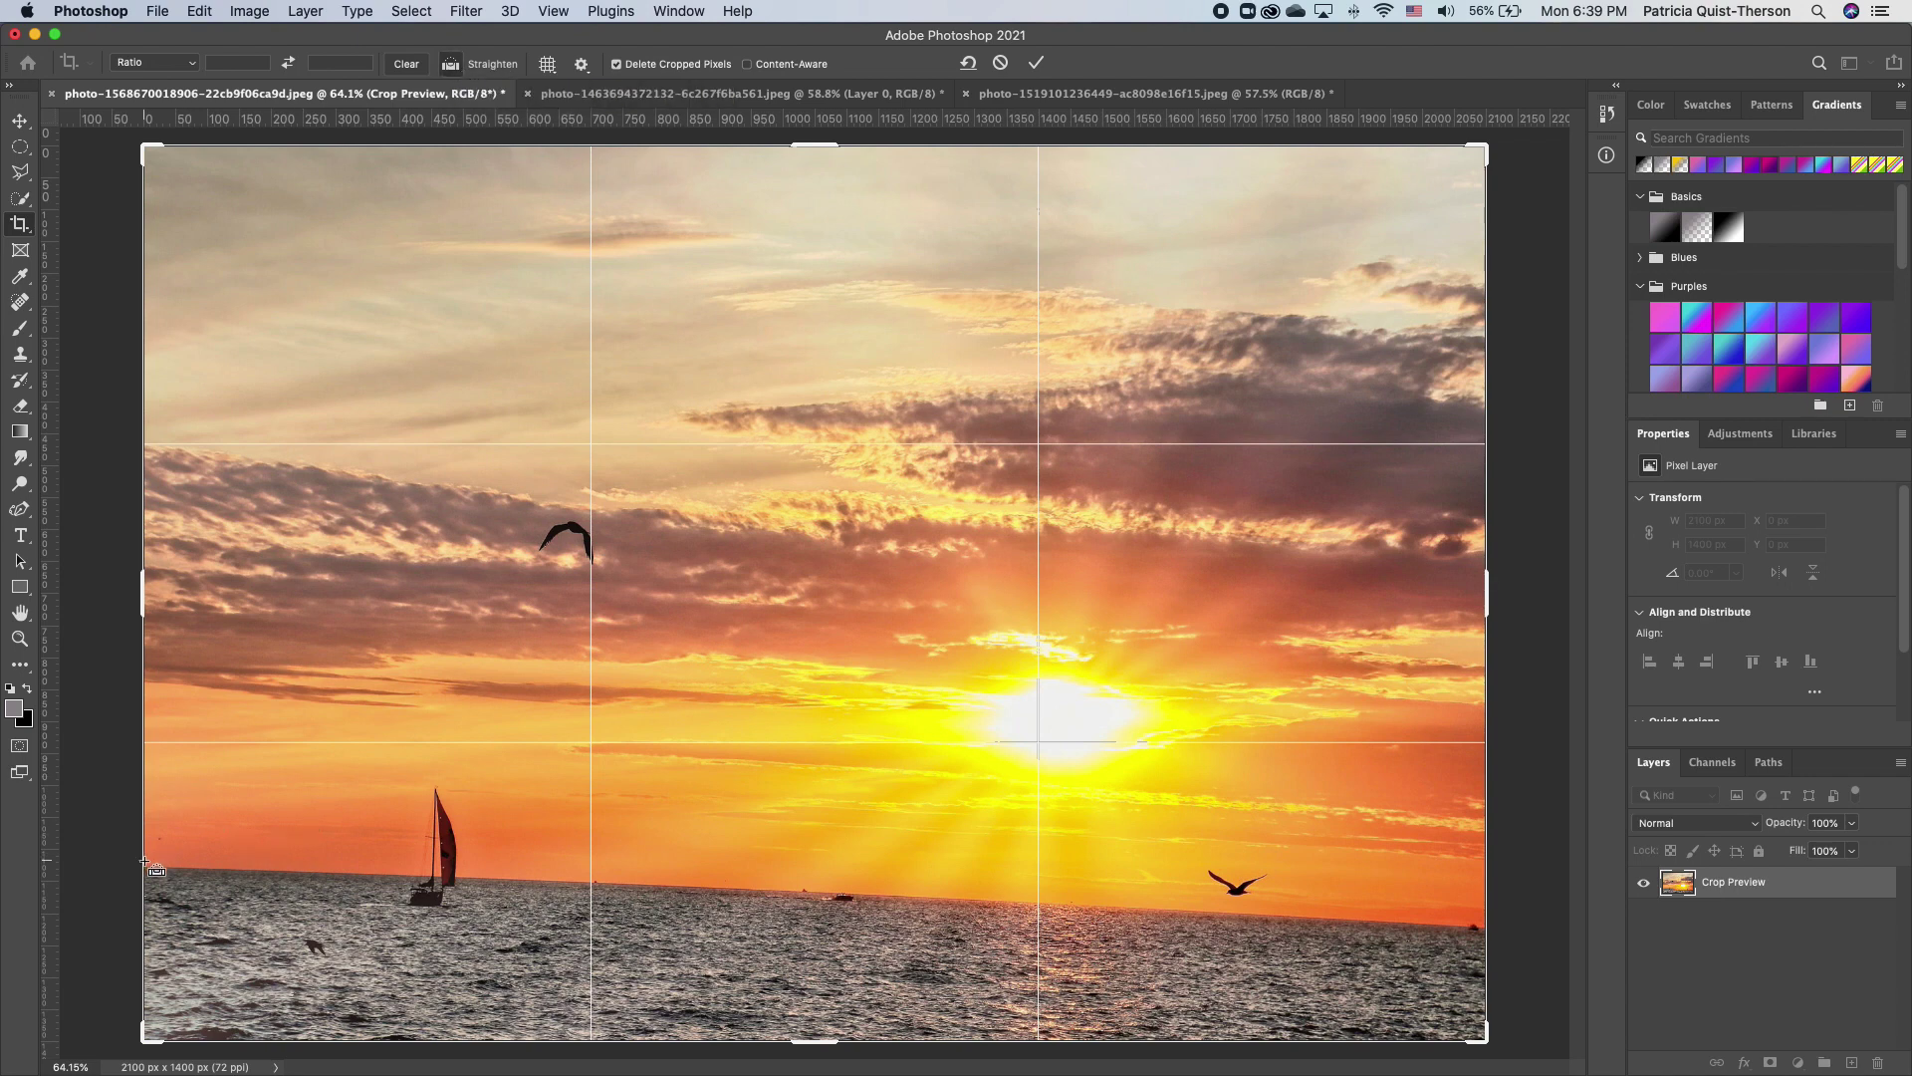
pyautogui.moveTo(145, 866); pyautogui.dragTo(1502, 926)
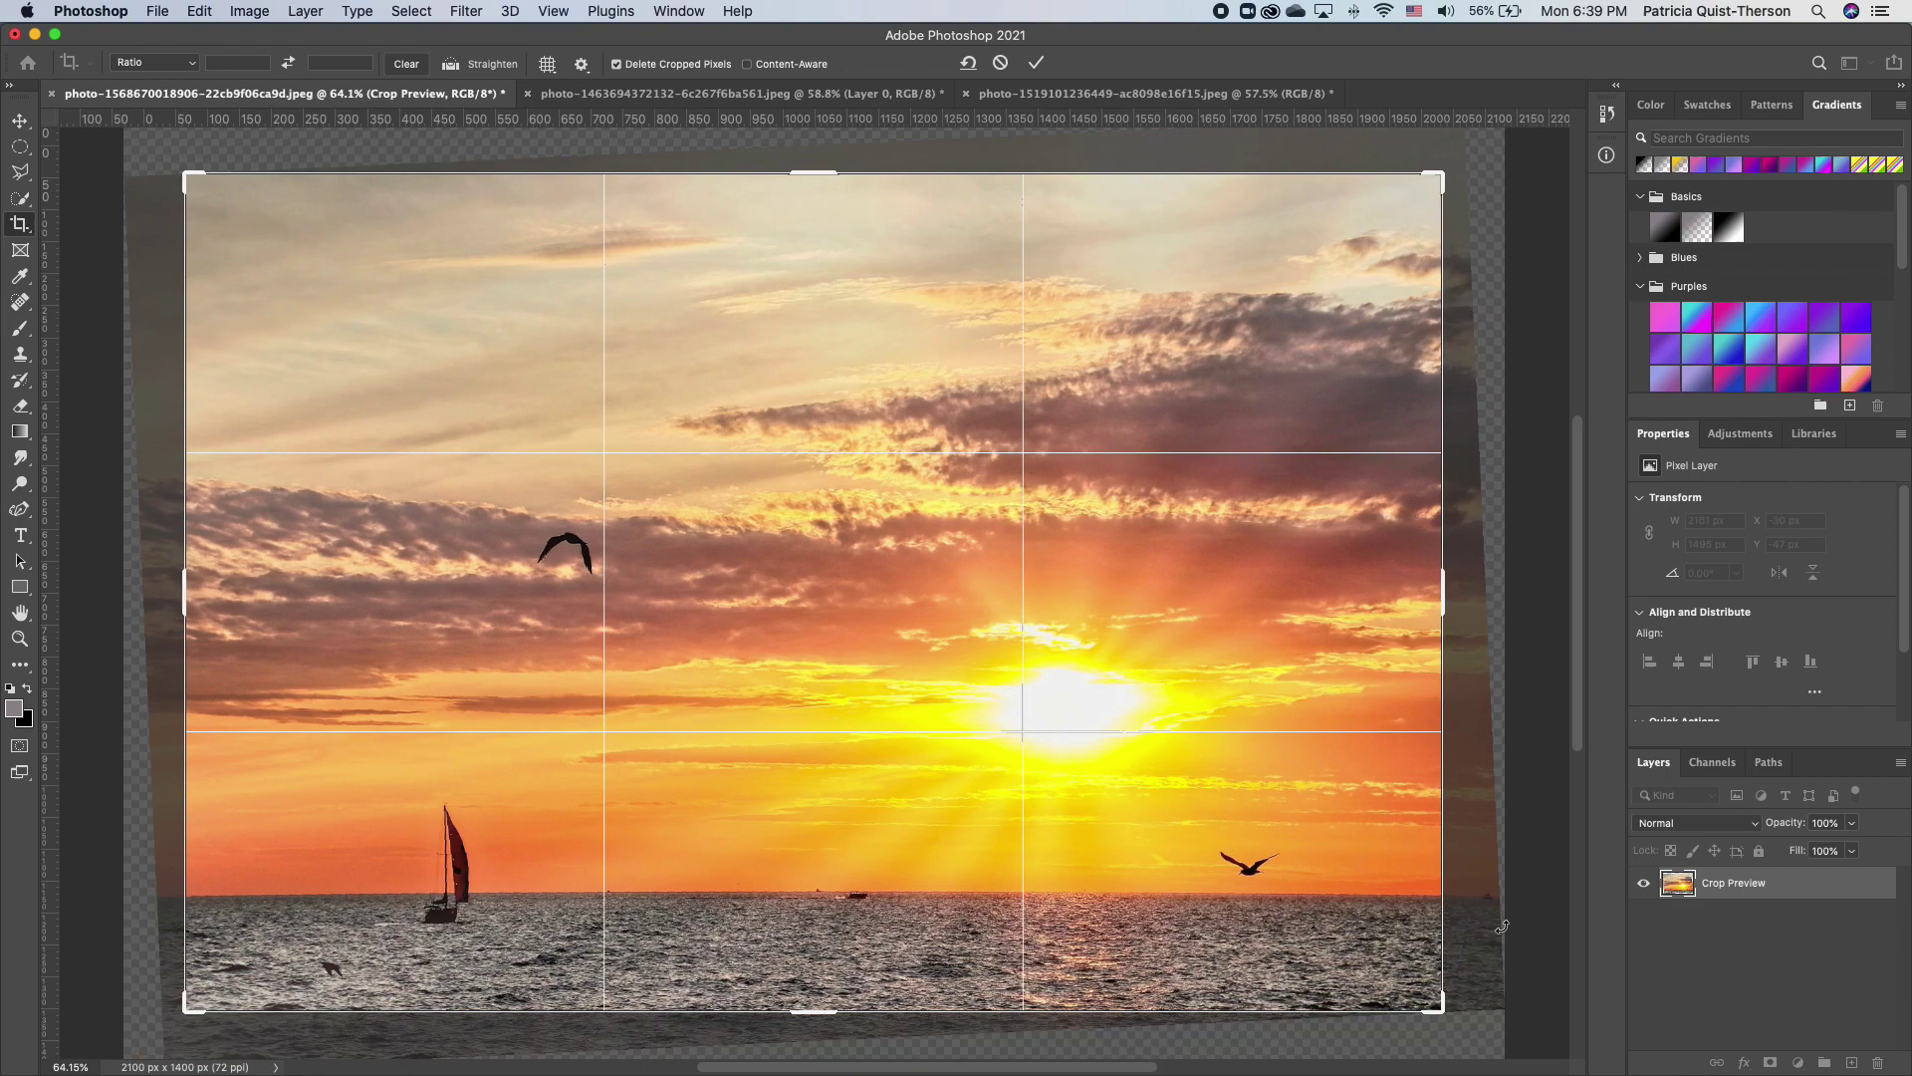
pyautogui.press('Return')
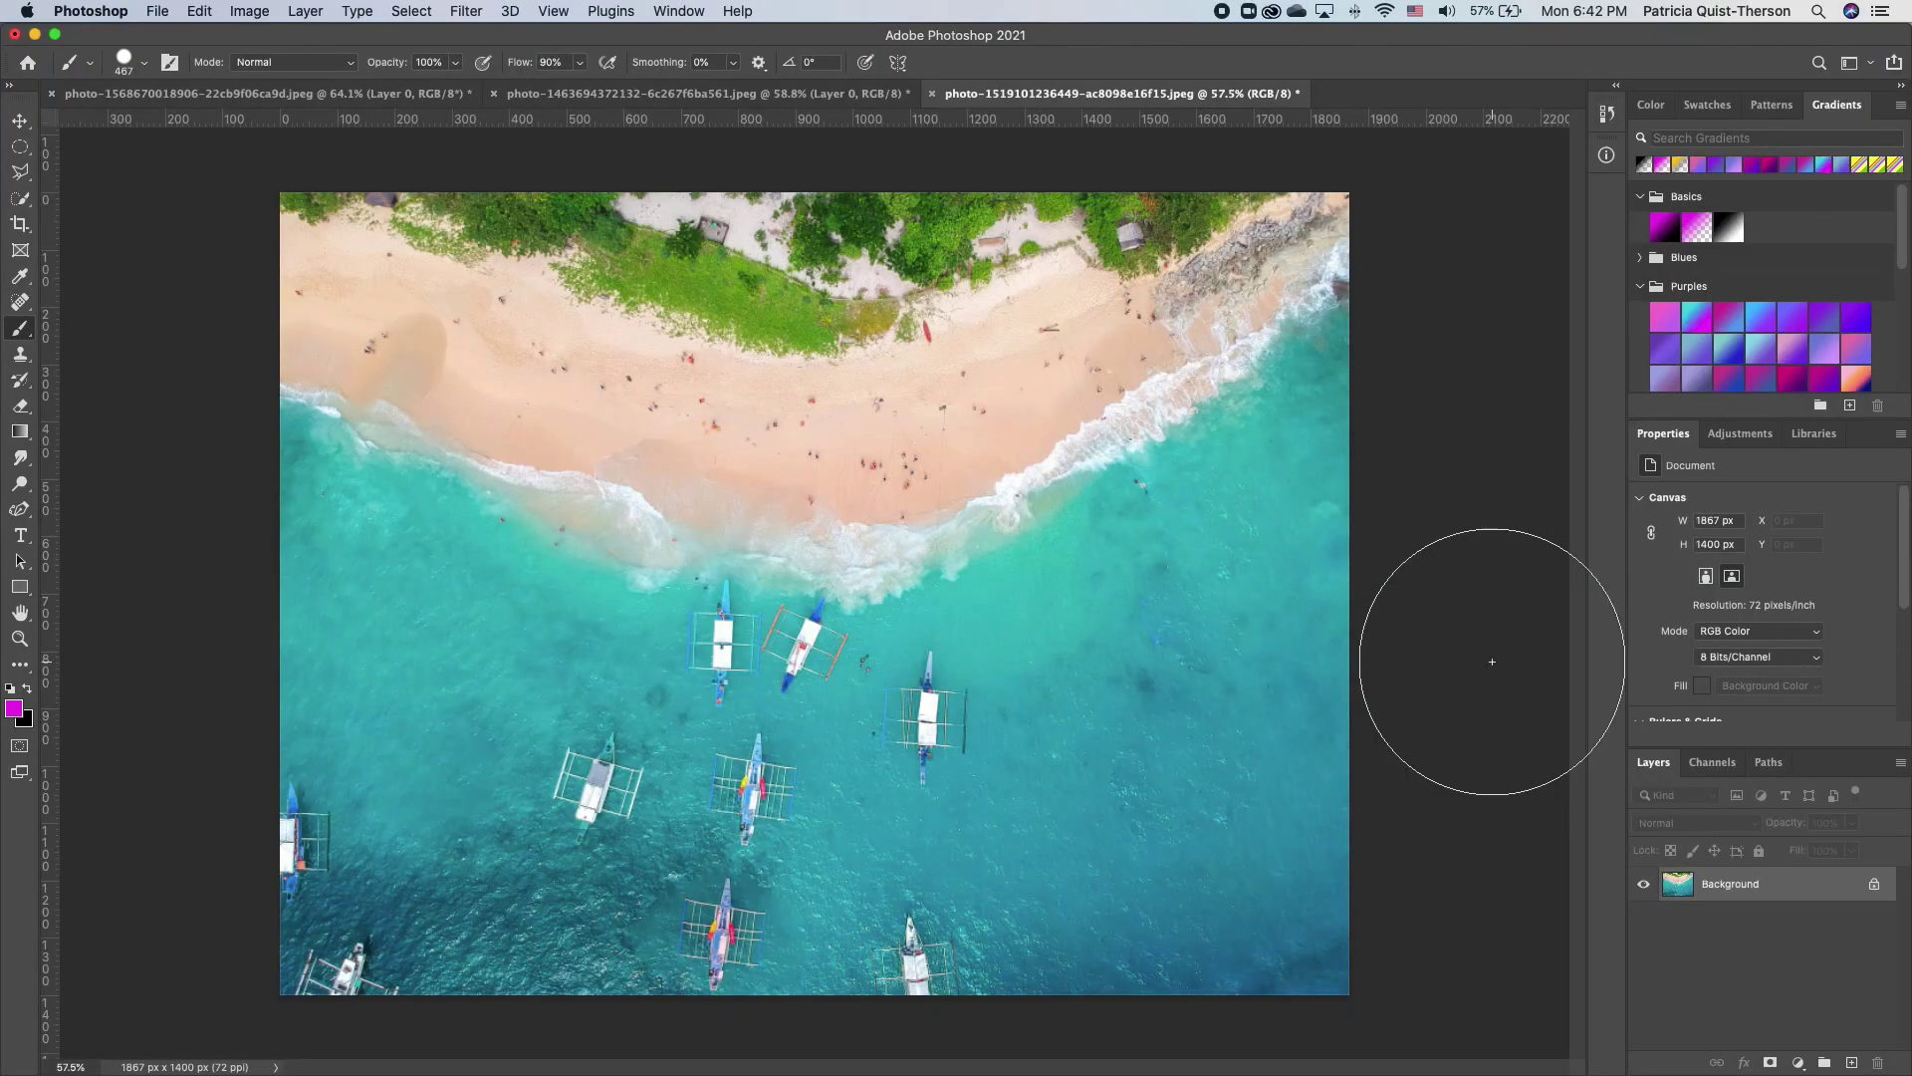
# On a new layer, paint magenta bands across the beach and shallows, then shrink the brush to 118 px.
pyautogui.click(1848, 1063)
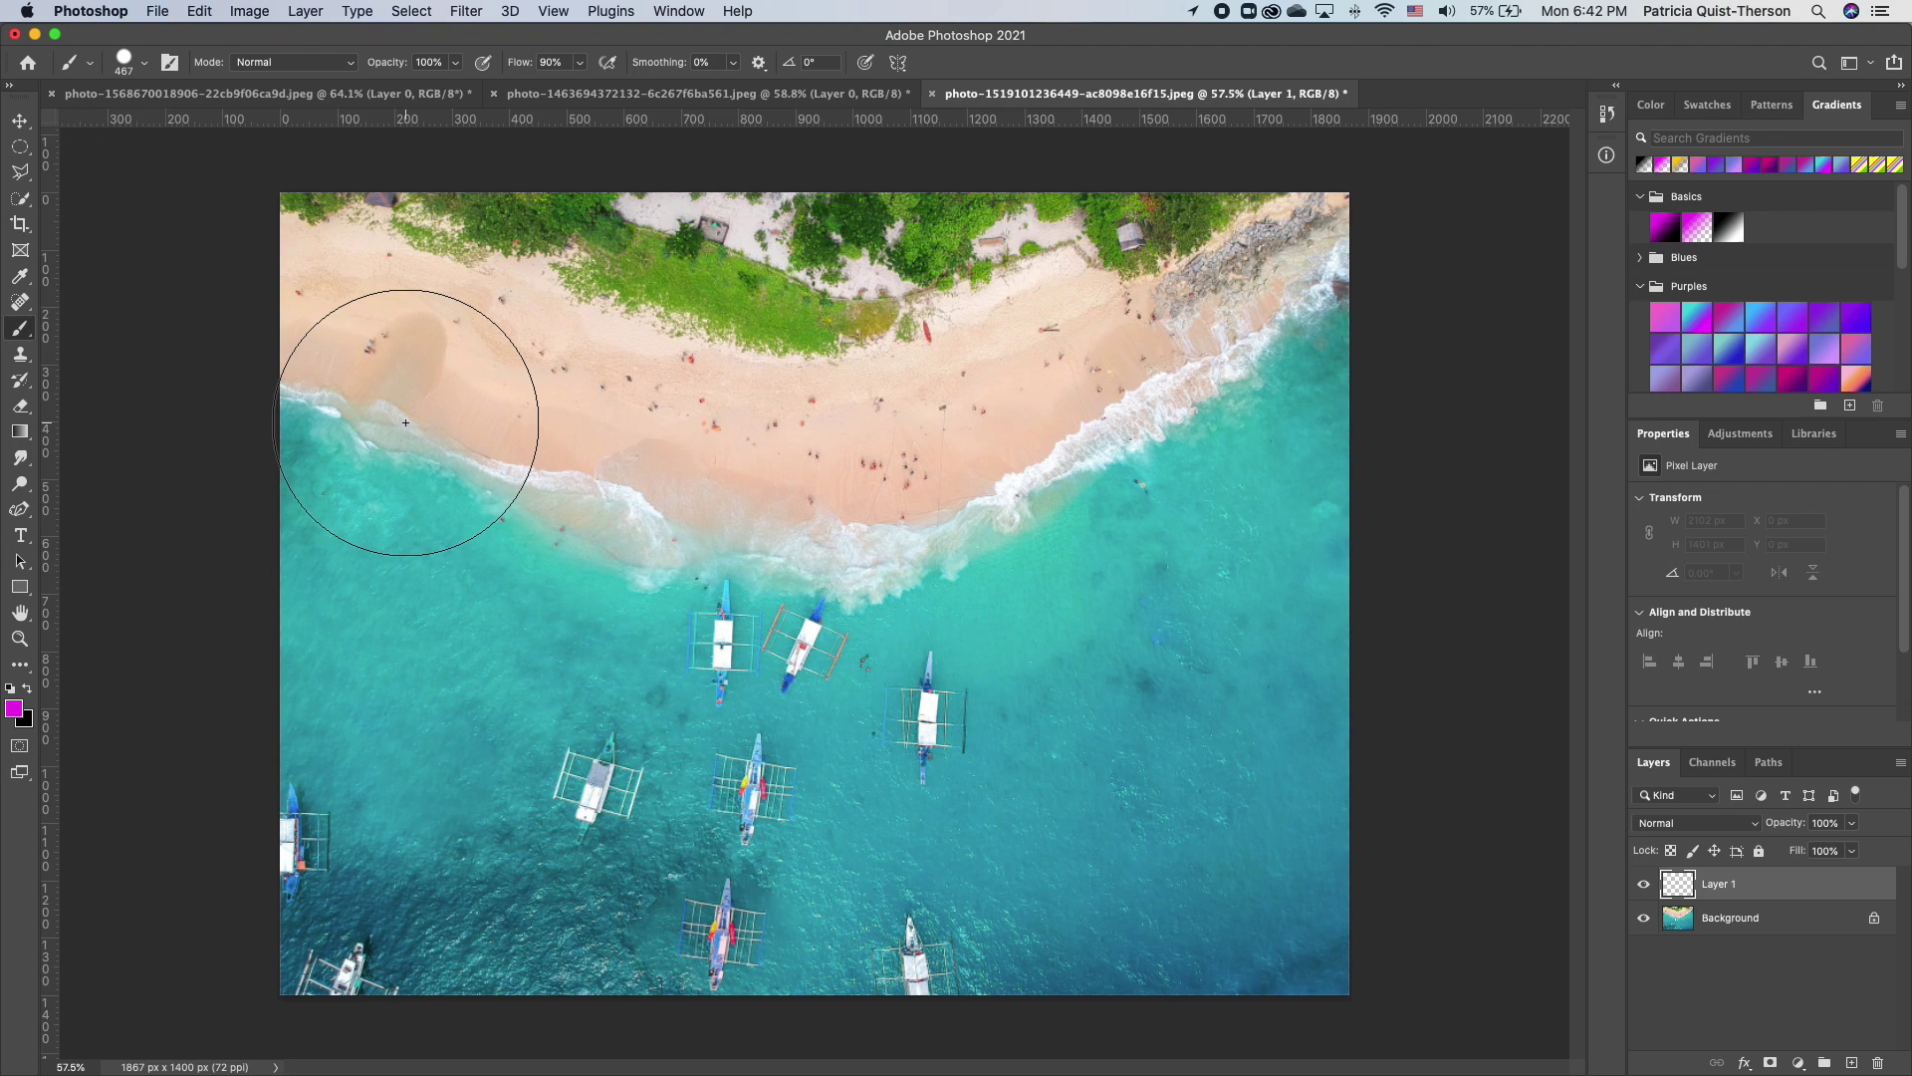
pyautogui.moveTo(406, 422)
pyautogui.mouseDown()
pyautogui.moveTo(826, 449)
pyautogui.moveTo(1265, 438)
pyautogui.mouseUp()
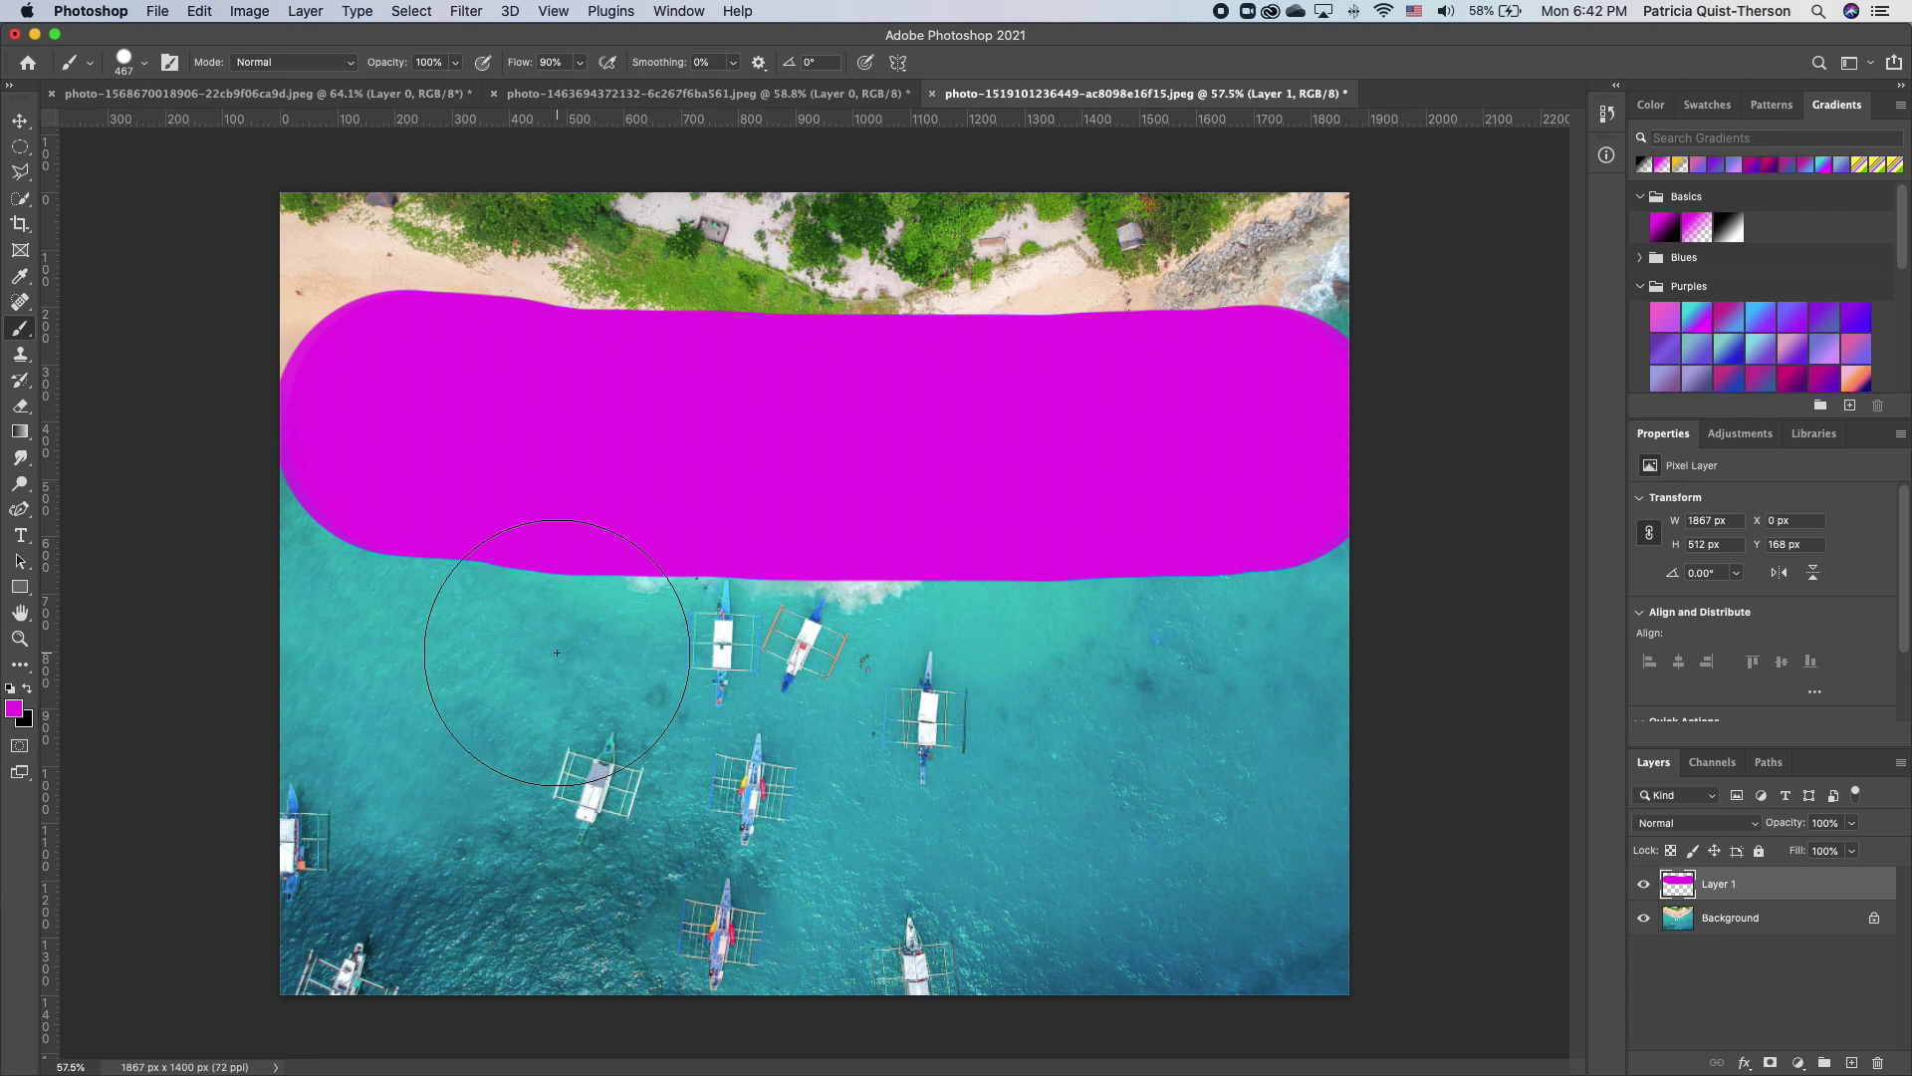
pyautogui.press(']')
pyautogui.press(']')
pyautogui.press(']')
pyautogui.press('[')
pyautogui.press('[')
pyautogui.press('[')
pyautogui.press('[')
pyautogui.moveTo(299, 666); pyautogui.dragTo(1313, 669)
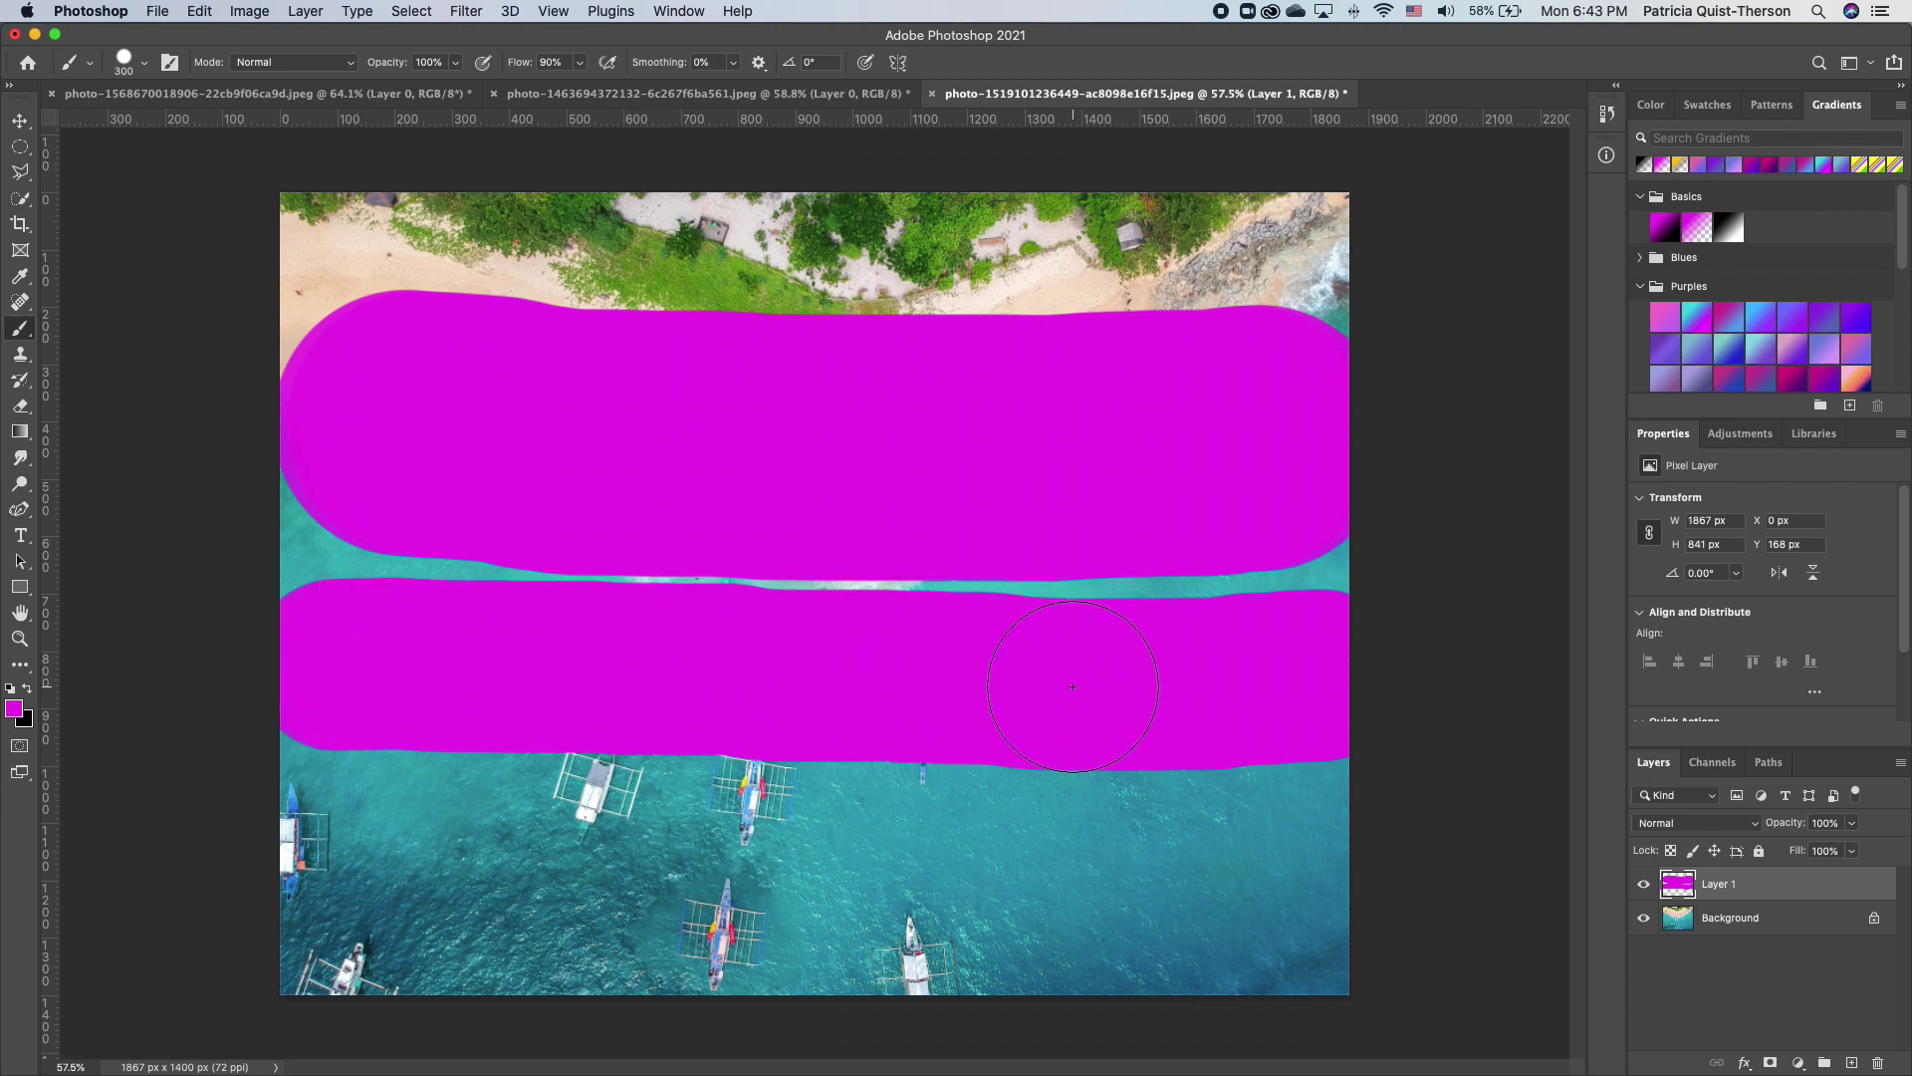
pyautogui.moveTo(1036, 689); pyautogui.dragTo(1078, 592)
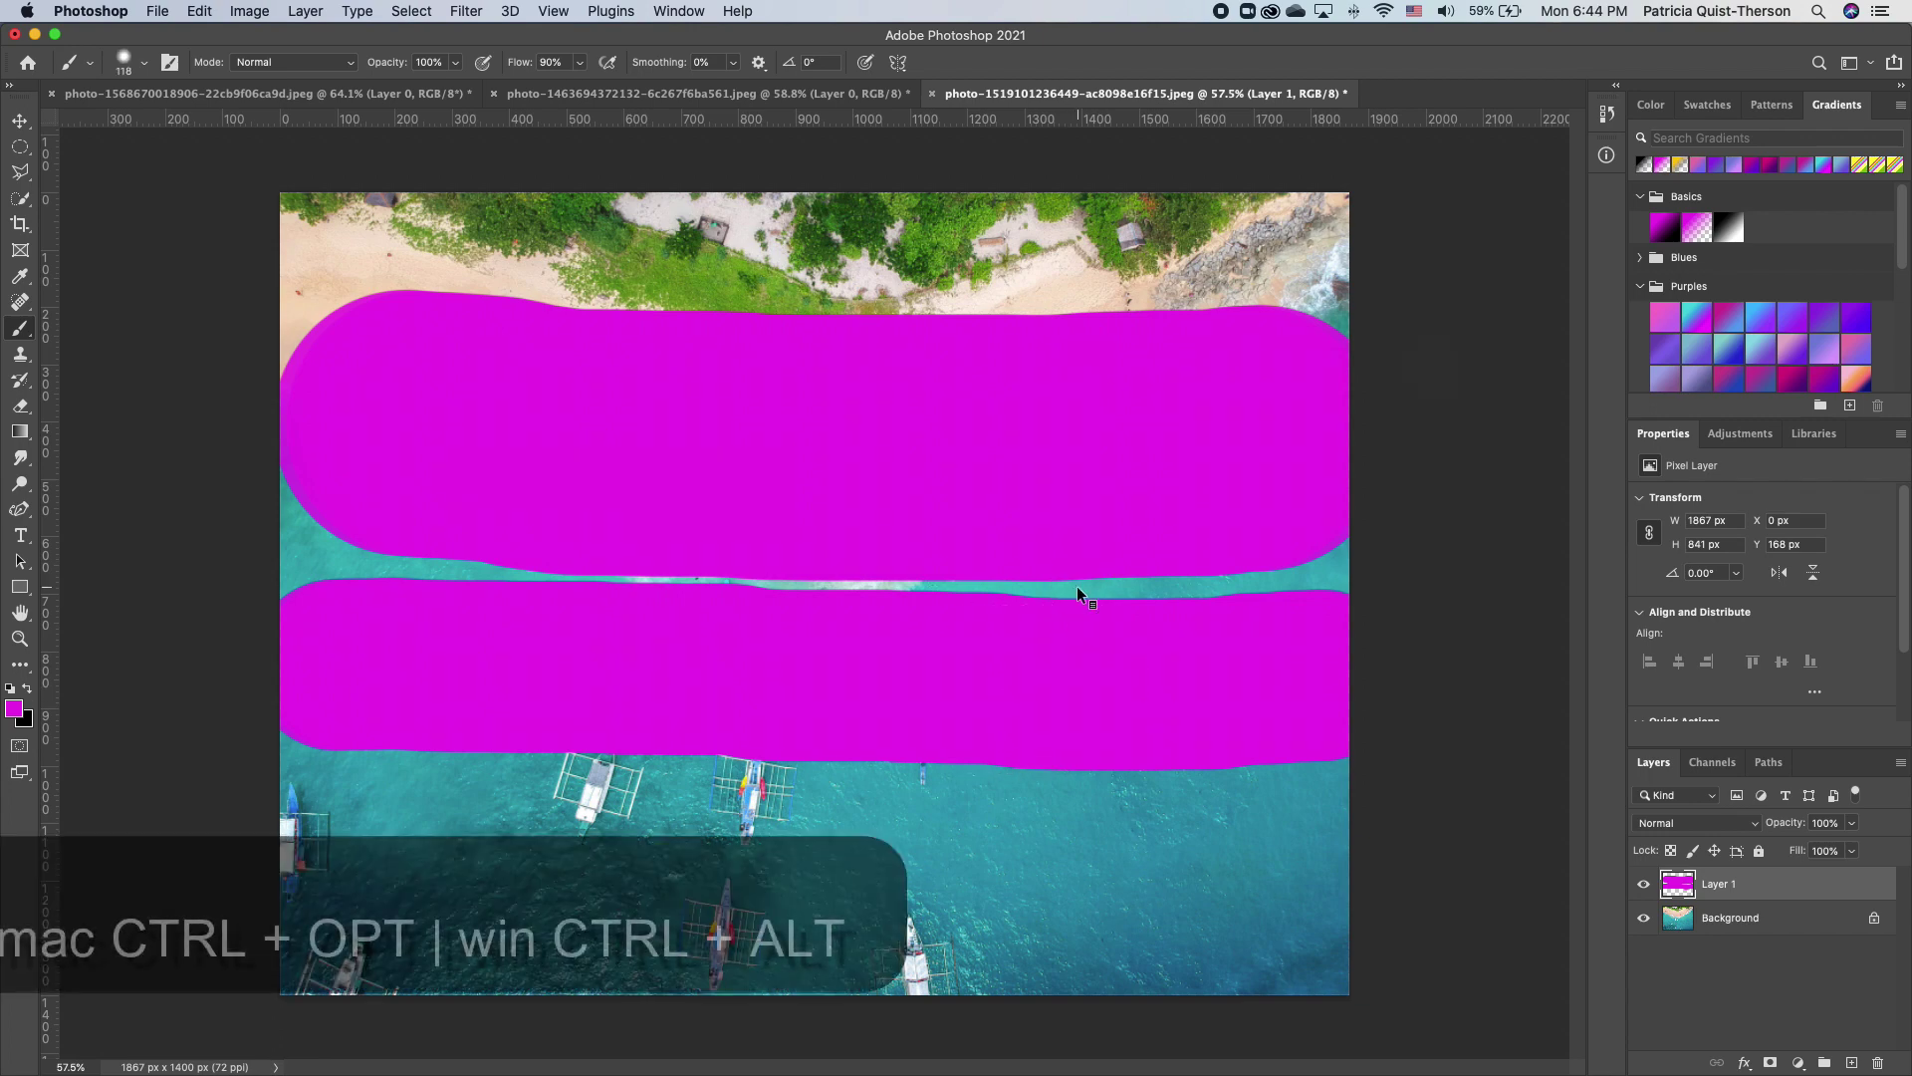
# Make the brush much larger and softer, then paint a soft magenta stroke across the lower photo.
pyautogui.moveTo(1054, 584); pyautogui.dragTo(1052, 581)
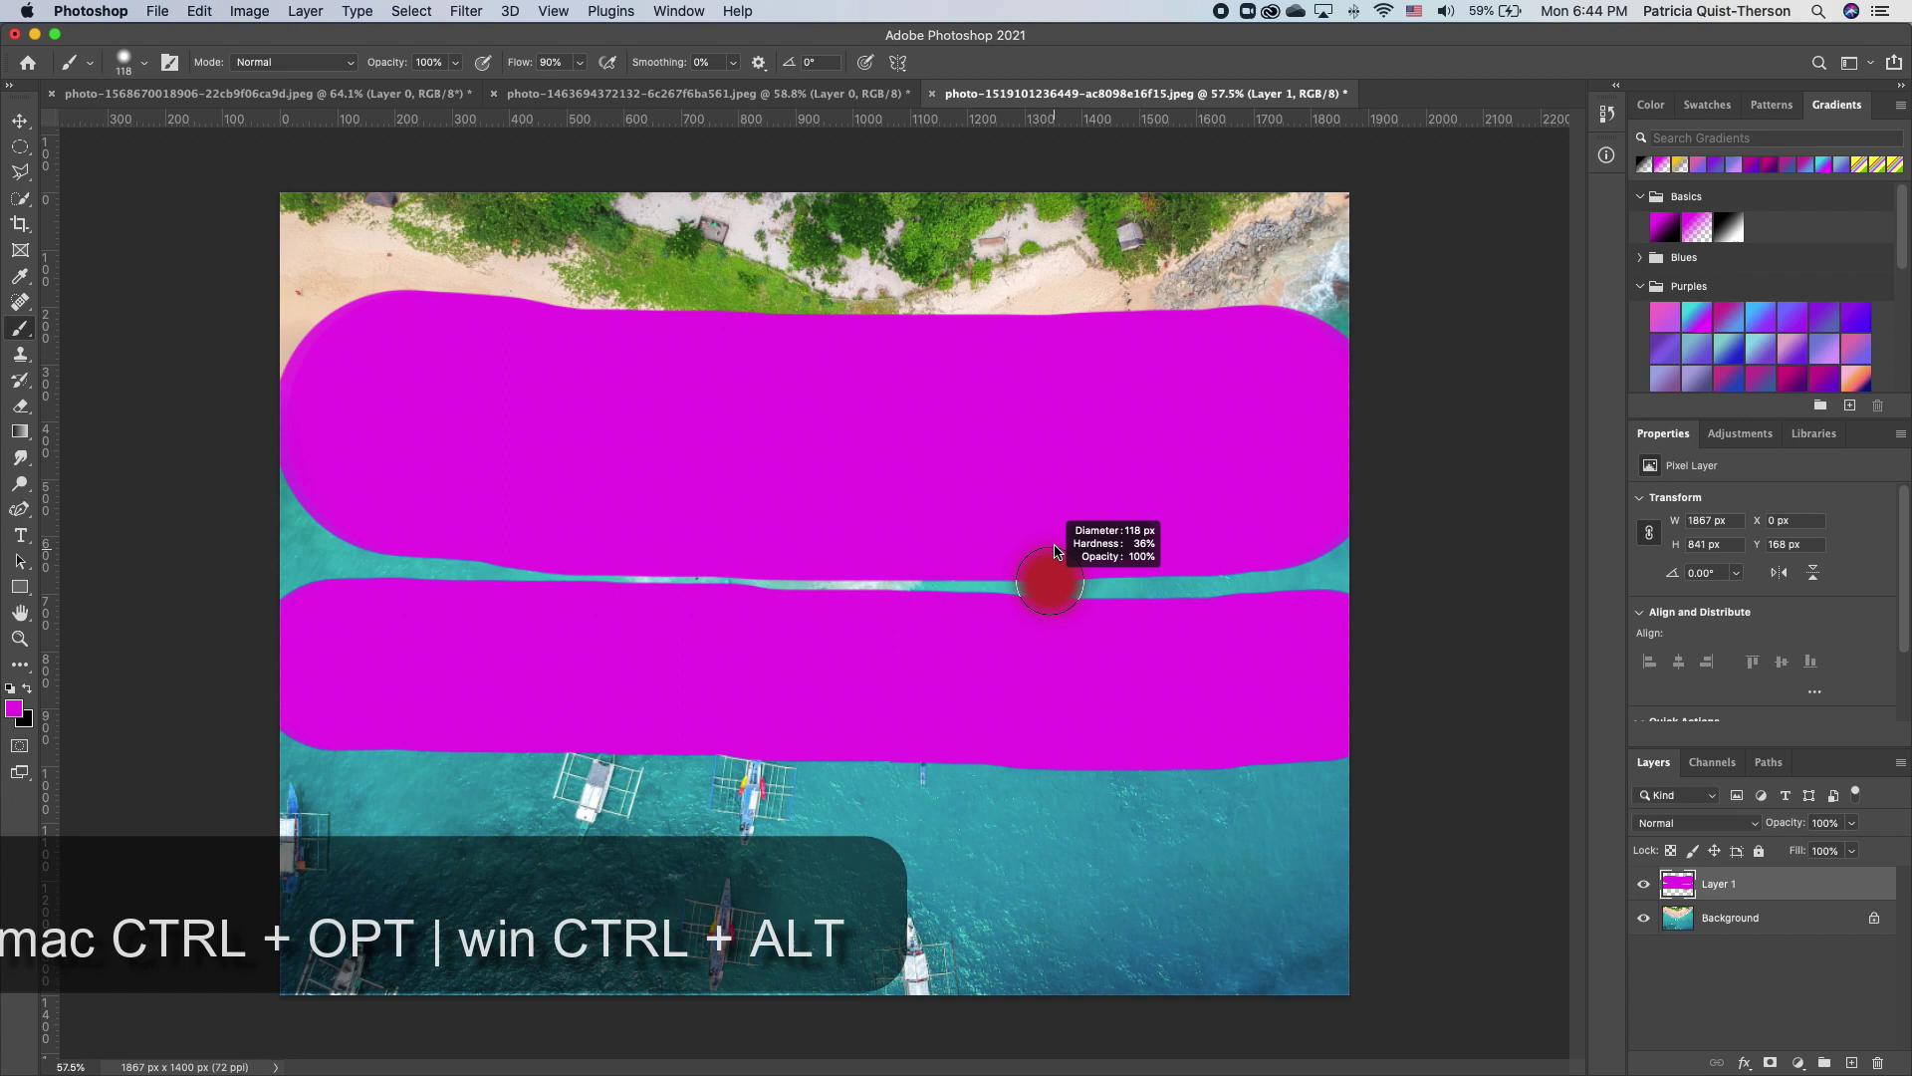
pyautogui.moveTo(1056, 551)
pyautogui.mouseDown()
pyautogui.moveTo(1059, 581)
pyautogui.moveTo(1285, 596)
pyautogui.moveTo(933, 603)
pyautogui.moveTo(1050, 610)
pyautogui.moveTo(1016, 612)
pyautogui.moveTo(1026, 379)
pyautogui.moveTo(1019, 698)
pyautogui.mouseUp()
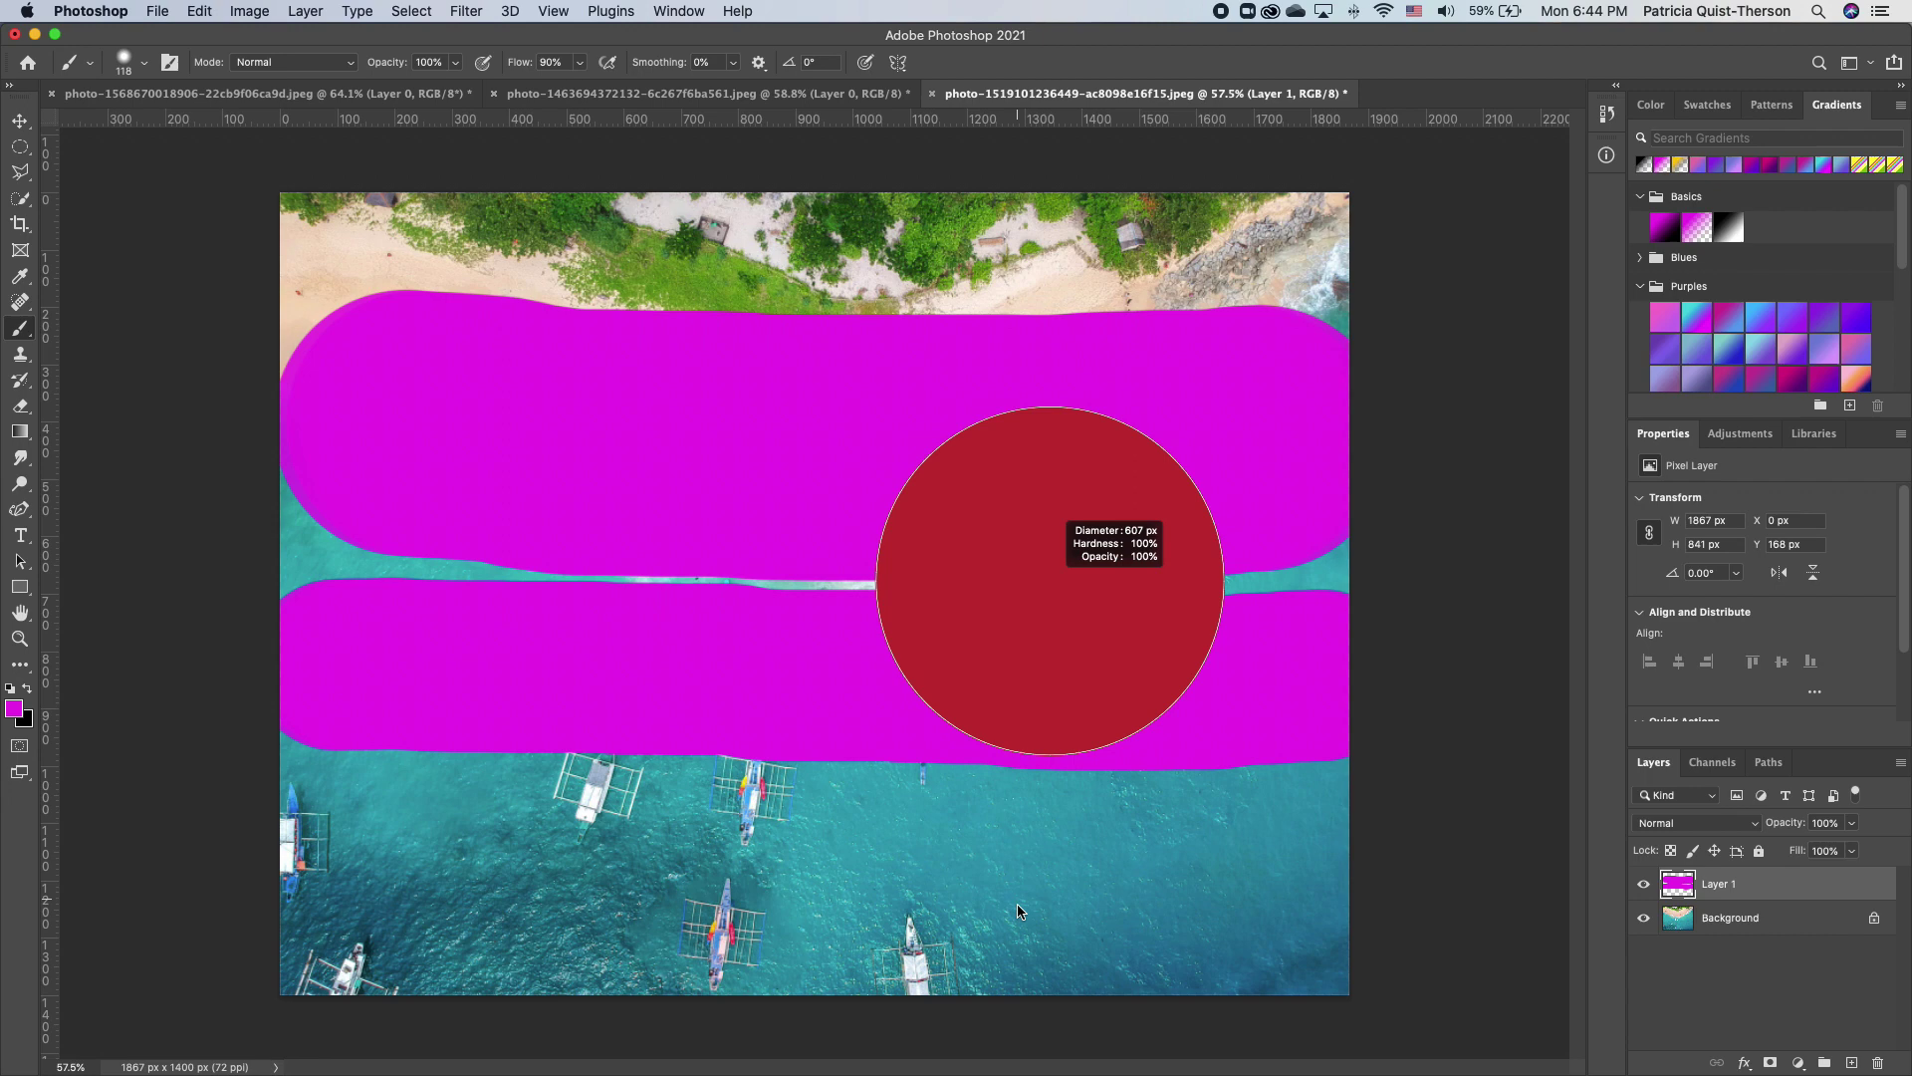
pyautogui.moveTo(1019, 910); pyautogui.dragTo(1026, 525)
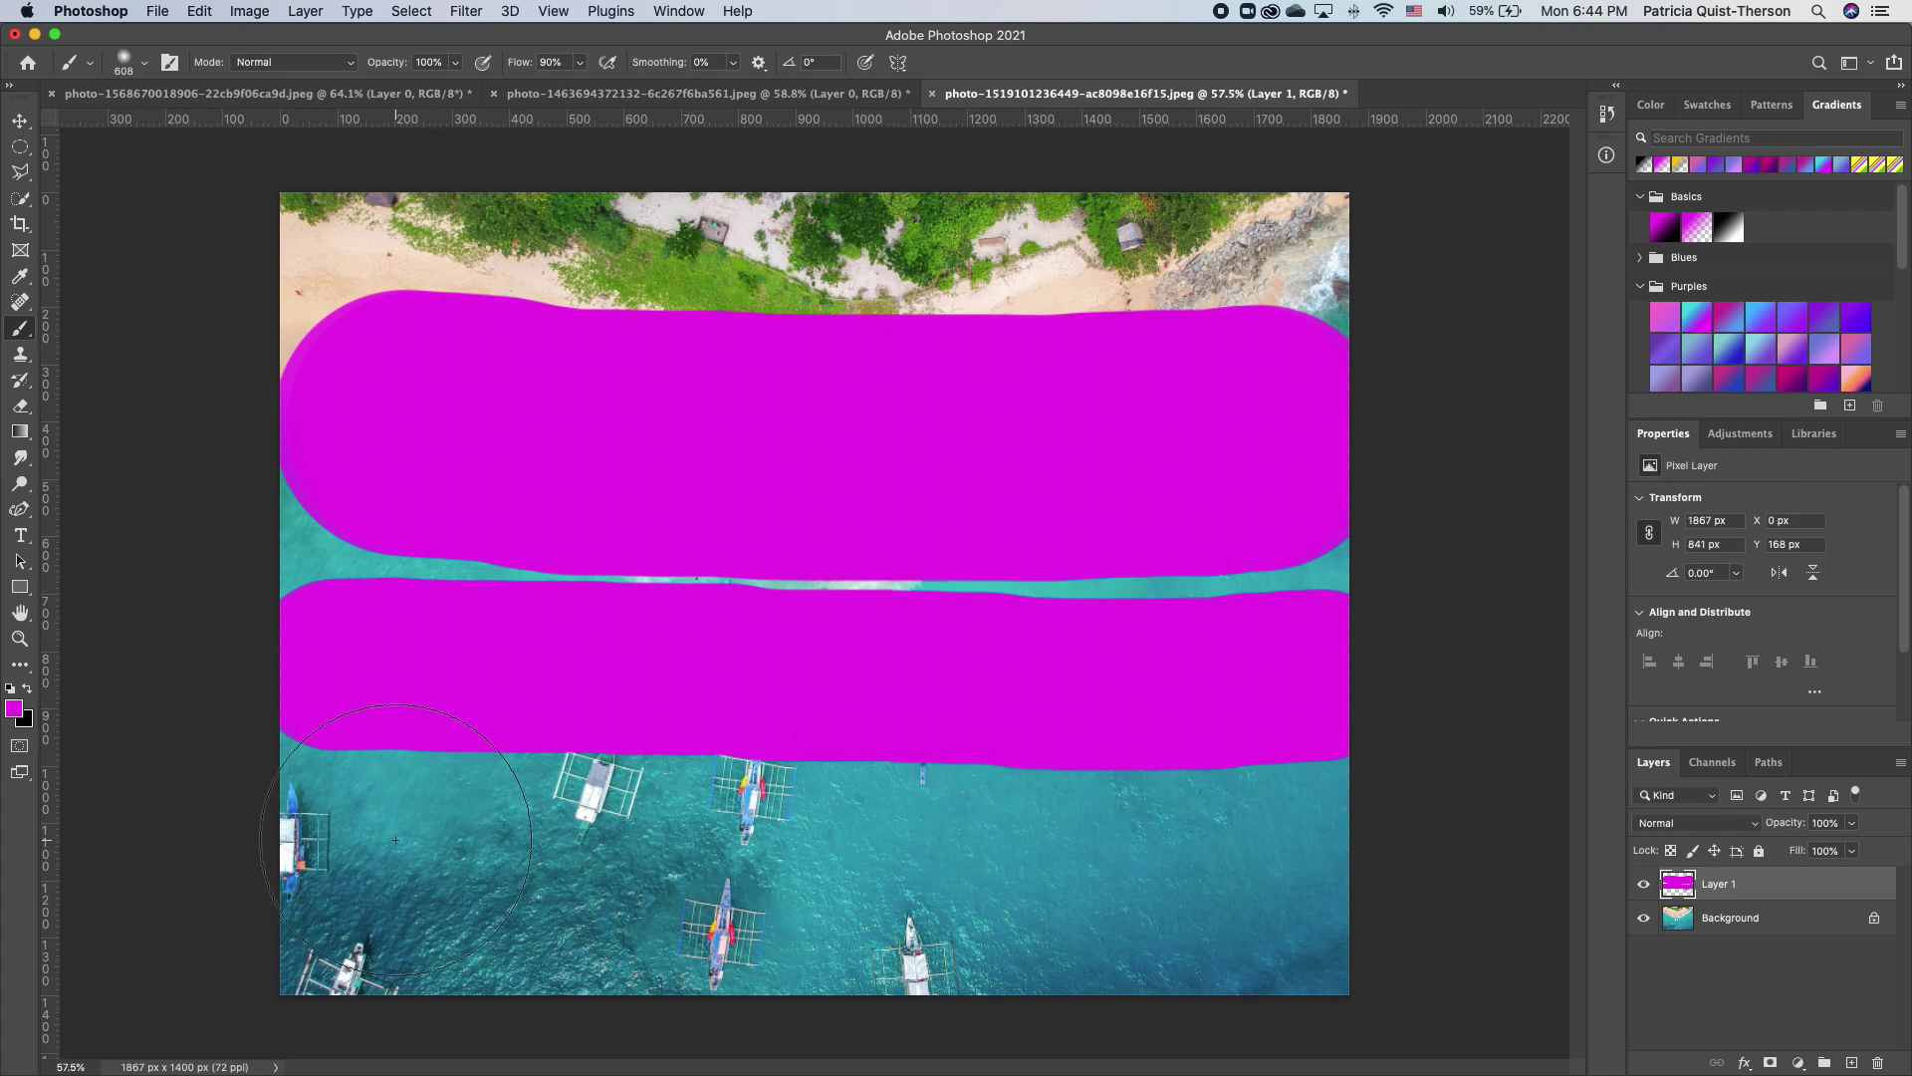
pyautogui.moveTo(418, 826)
pyautogui.mouseDown()
pyautogui.moveTo(537, 856)
pyautogui.moveTo(1294, 857)
pyautogui.mouseUp()
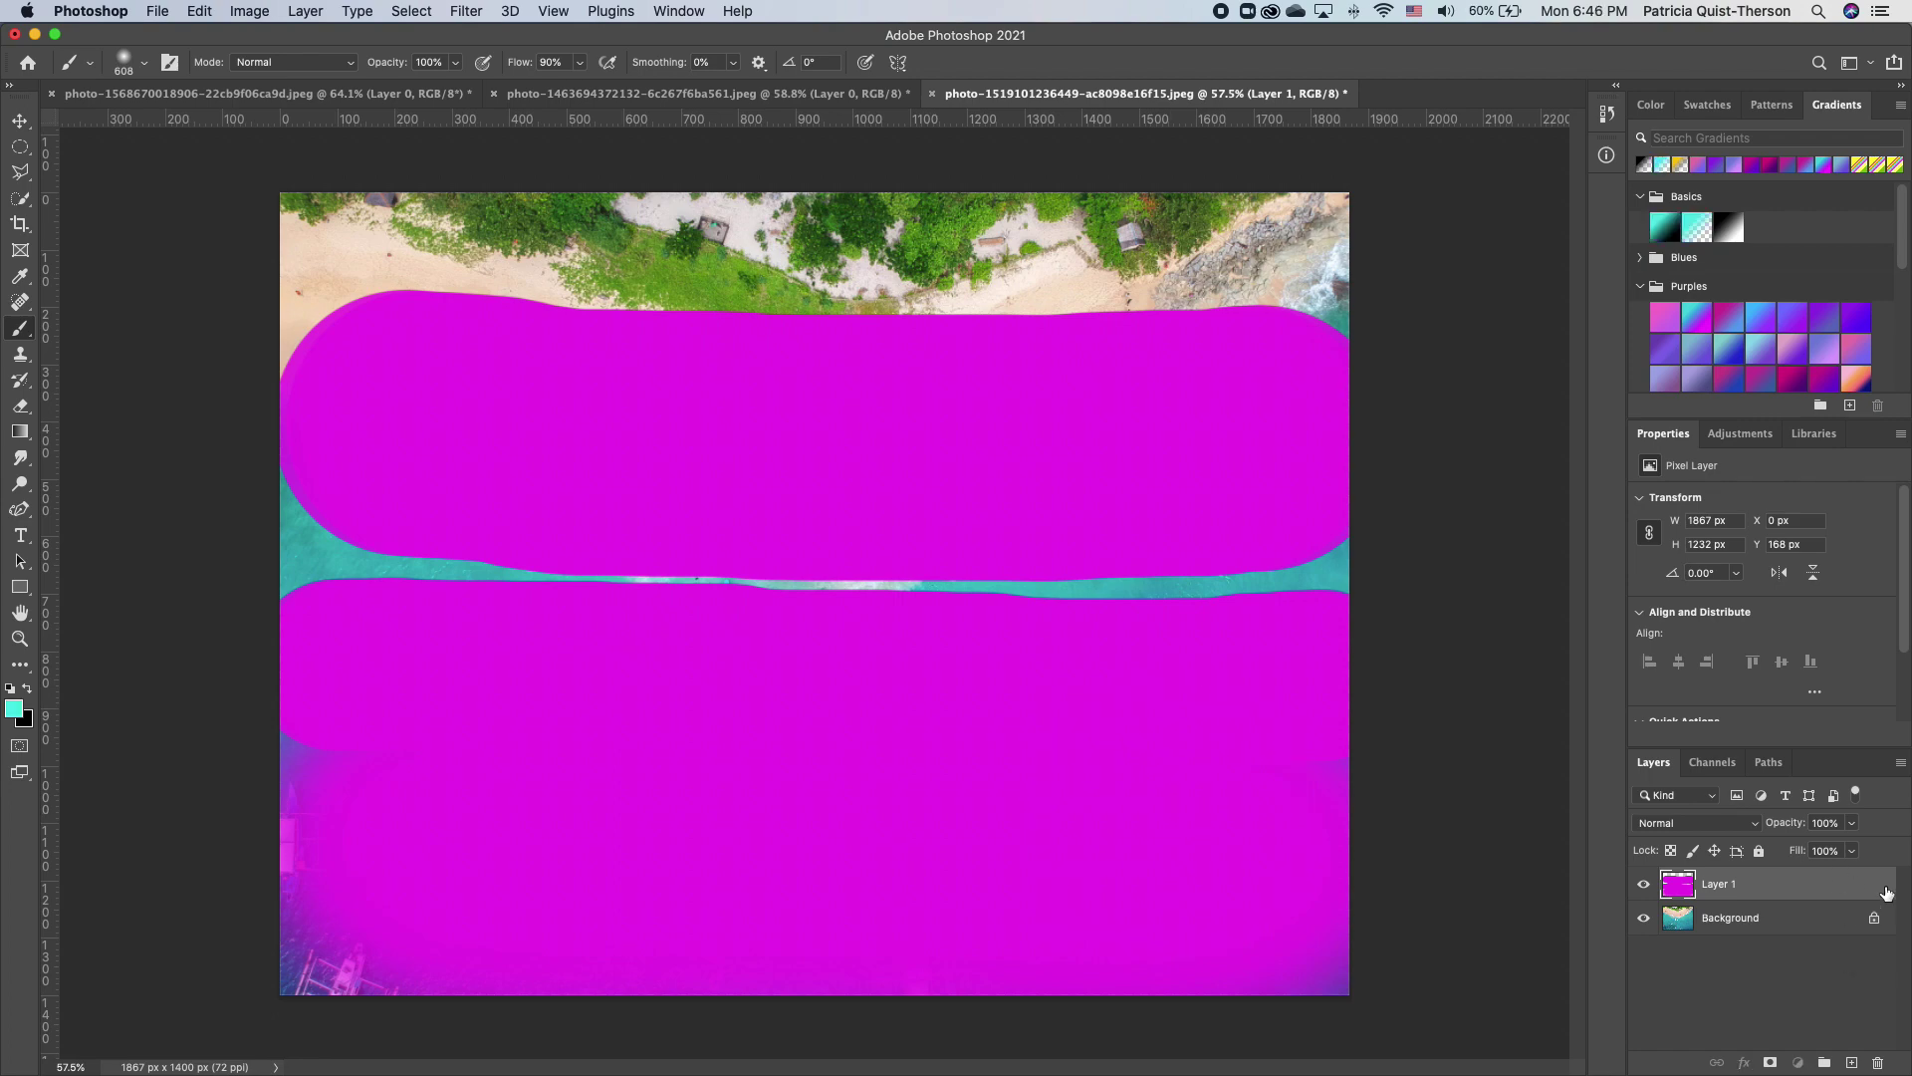
# Delete the magenta paint layer, add an empty Layer 1, and set a new foreground colour.
pyautogui.moveTo(1885, 892); pyautogui.dragTo(1877, 1062)
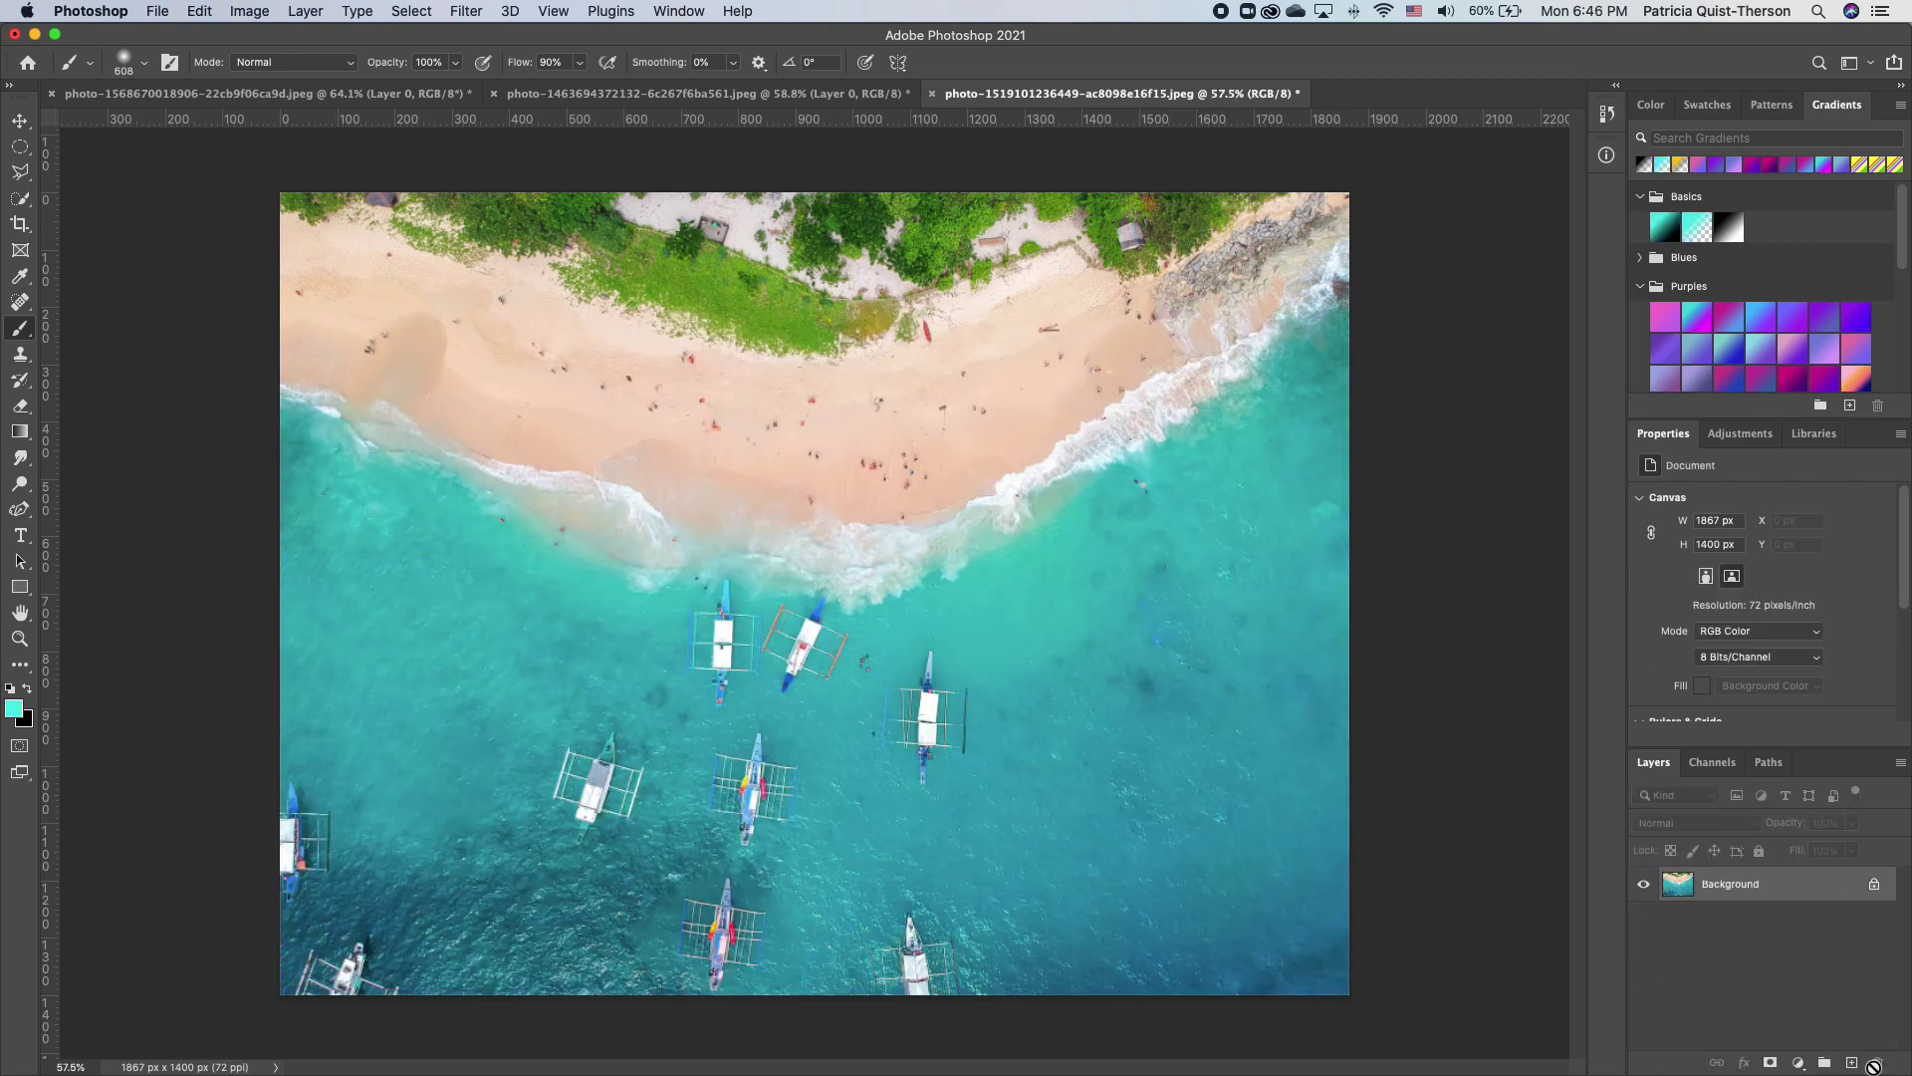
pyautogui.click(1852, 1063)
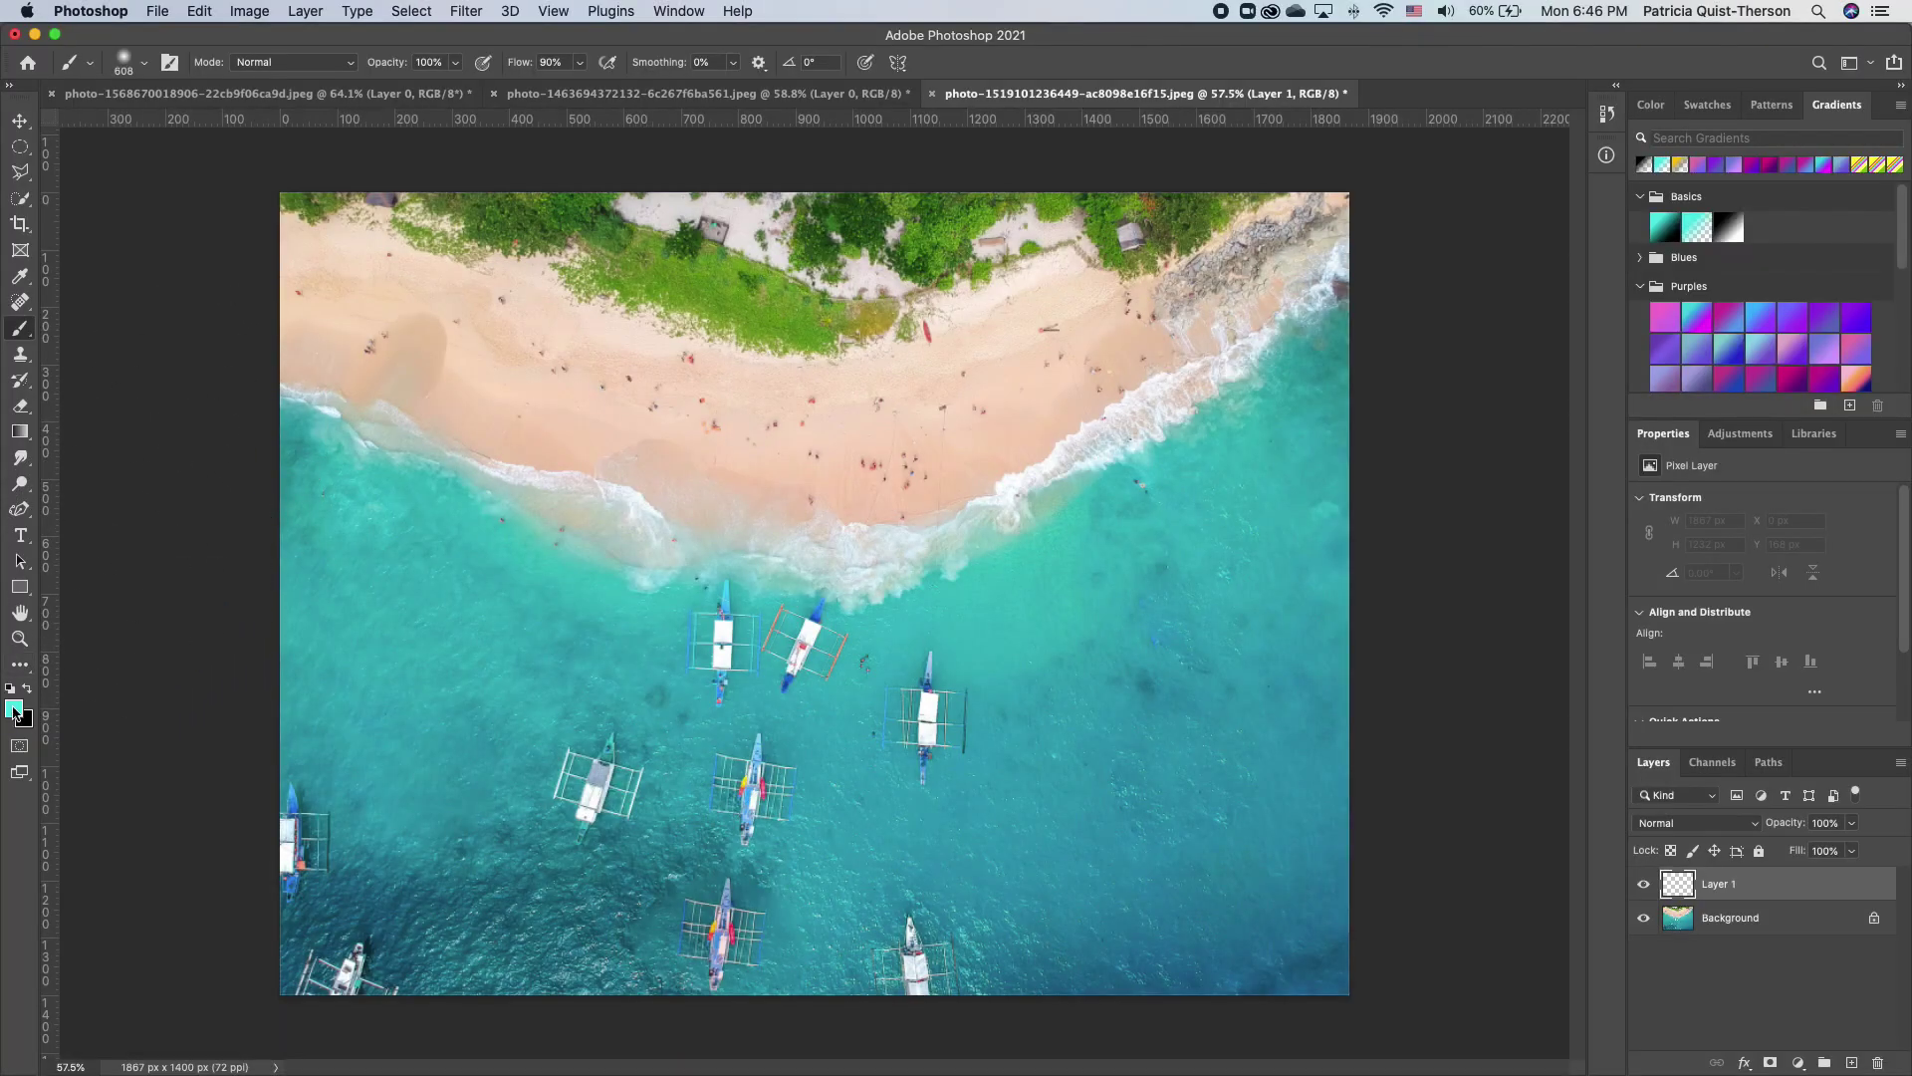
pyautogui.click(14, 709)
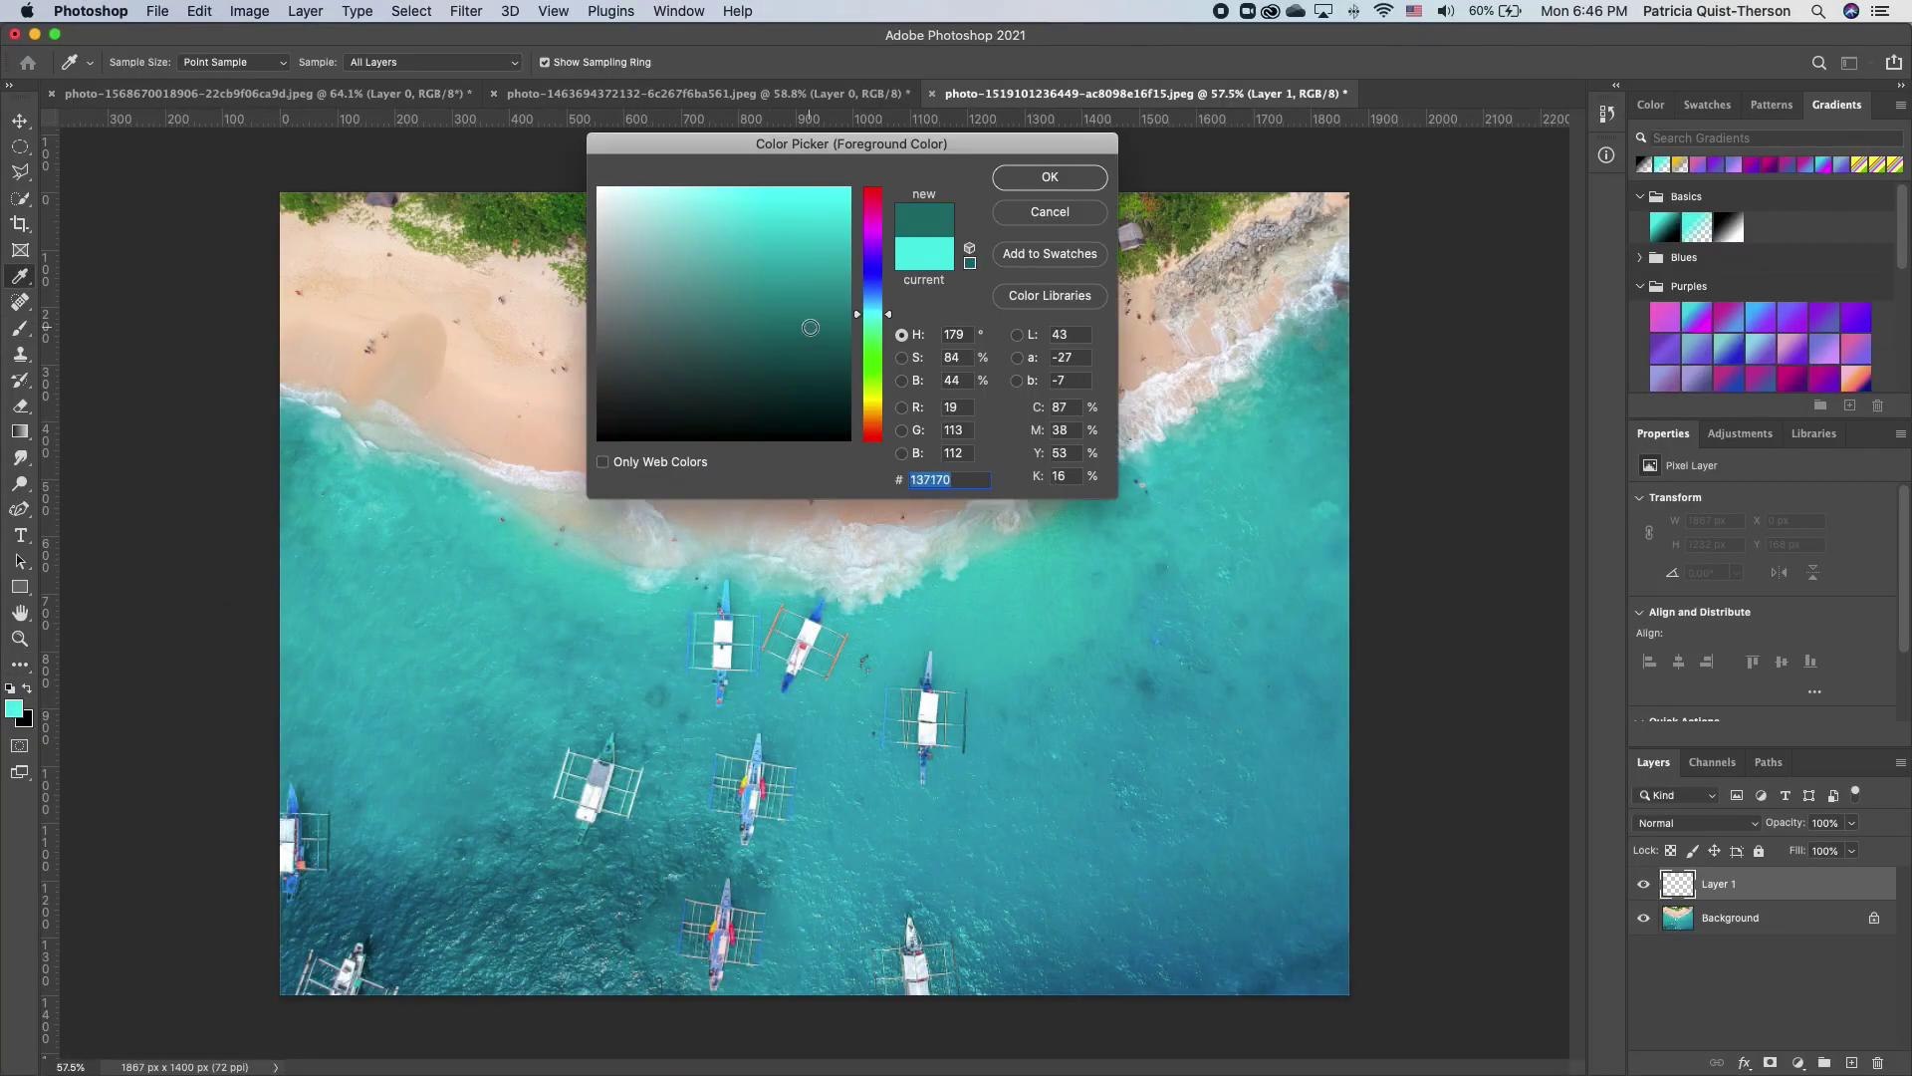
pyautogui.click(1039, 183)
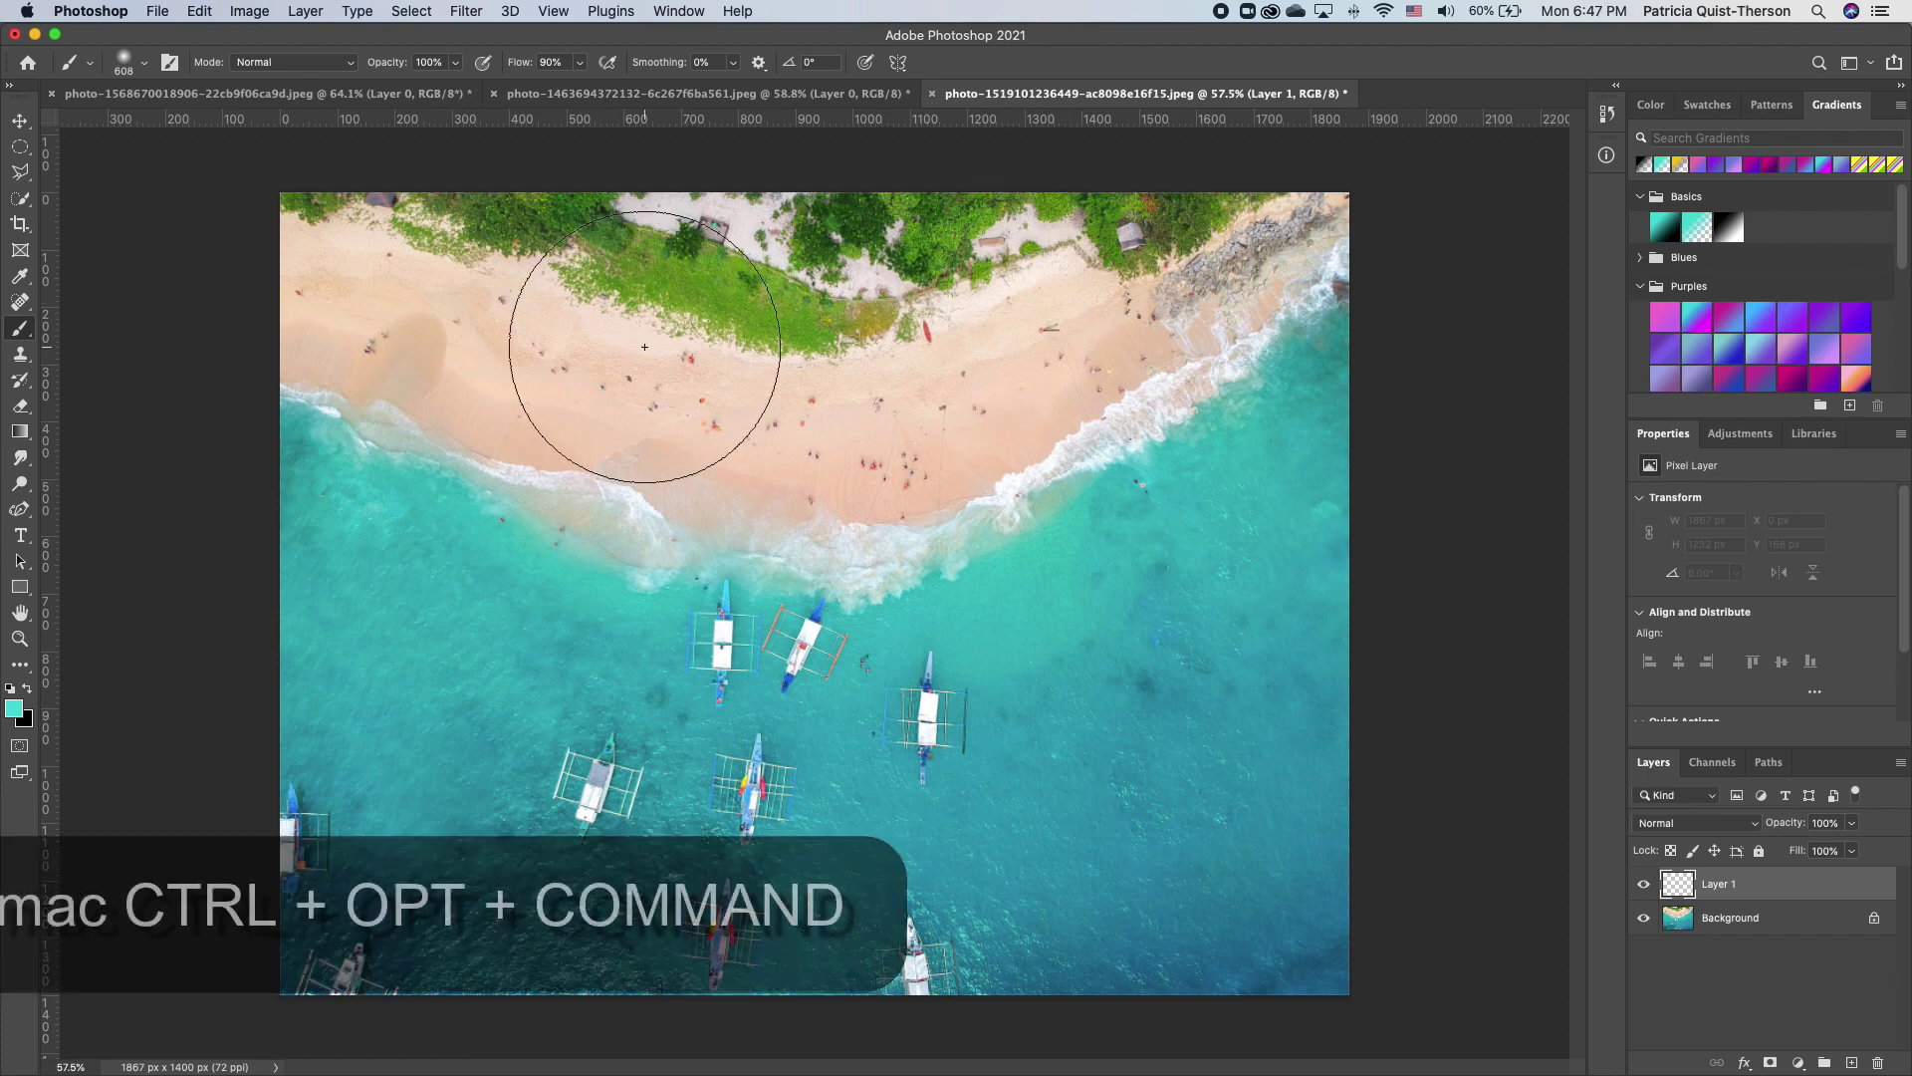
# Test HUD colour picker strokes on the Background: a magenta stroke, then a dark green one.
pyautogui.keyDown('super'); pyautogui.click(732, 460); pyautogui.keyUp('super')
pyautogui.moveTo(731, 458)
pyautogui.mouseDown()
pyautogui.moveTo(793, 546)
pyautogui.moveTo(807, 511)
pyautogui.moveTo(797, 555)
pyautogui.moveTo(805, 458)
pyautogui.mouseUp()
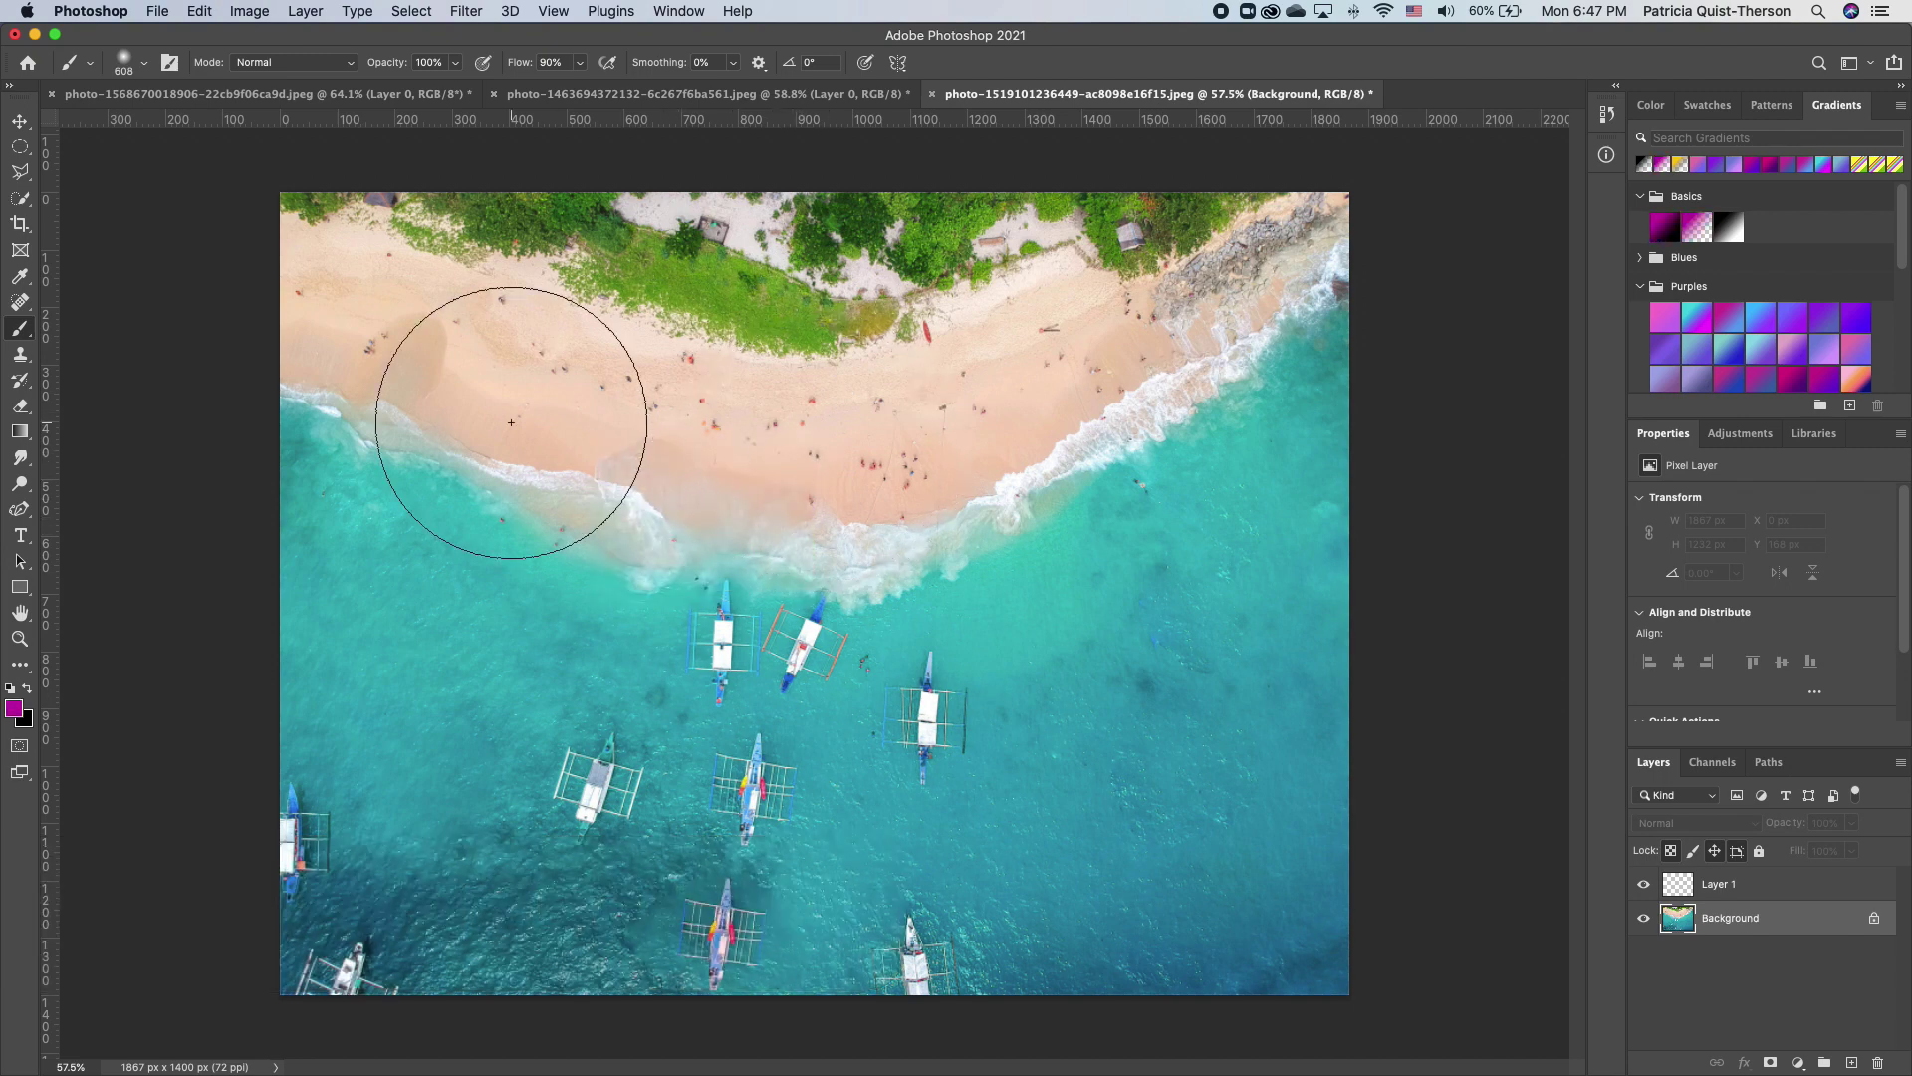
pyautogui.moveTo(393, 449); pyautogui.dragTo(994, 462)
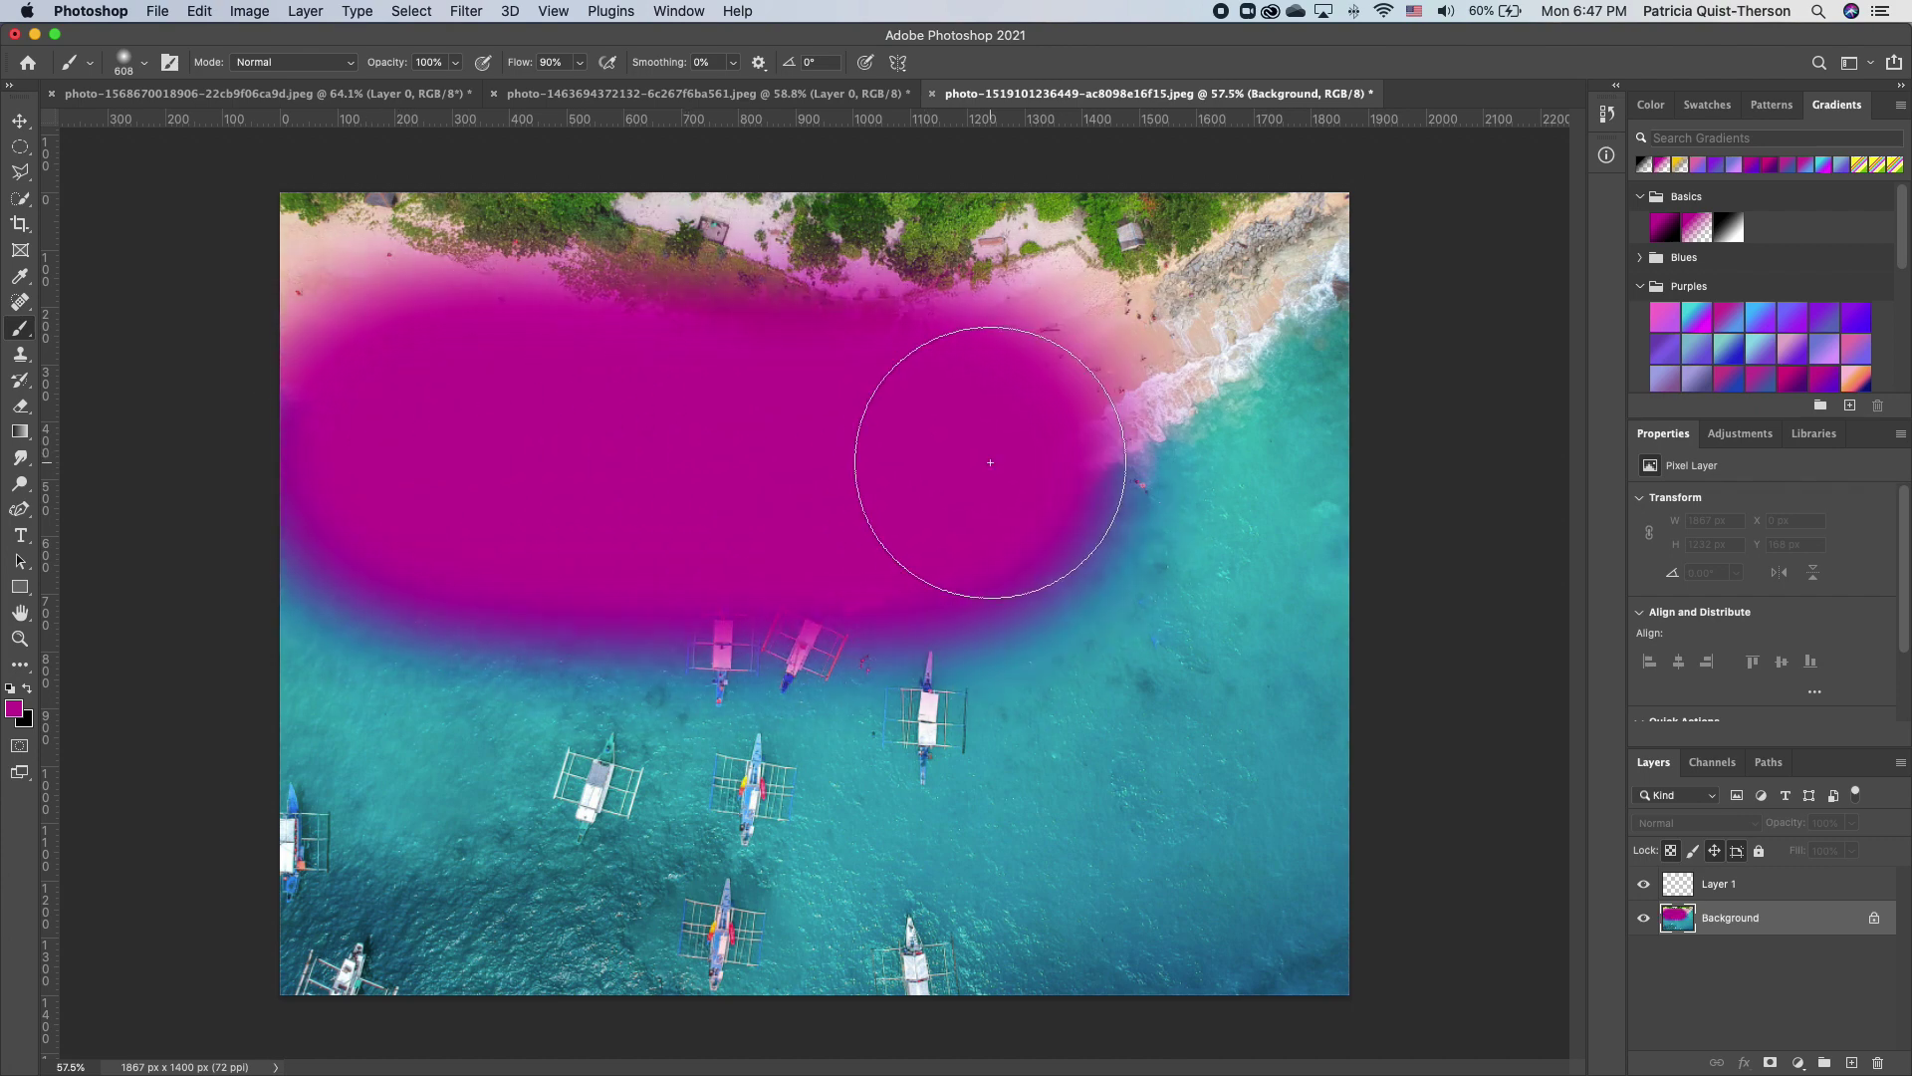
pyautogui.moveTo(875, 512)
pyautogui.mouseDown()
pyautogui.moveTo(913, 457)
pyautogui.moveTo(924, 550)
pyautogui.moveTo(922, 533)
pyautogui.mouseUp()
pyautogui.moveTo(393, 669)
pyautogui.mouseDown()
pyautogui.moveTo(1017, 728)
pyautogui.moveTo(1180, 617)
pyautogui.mouseUp()
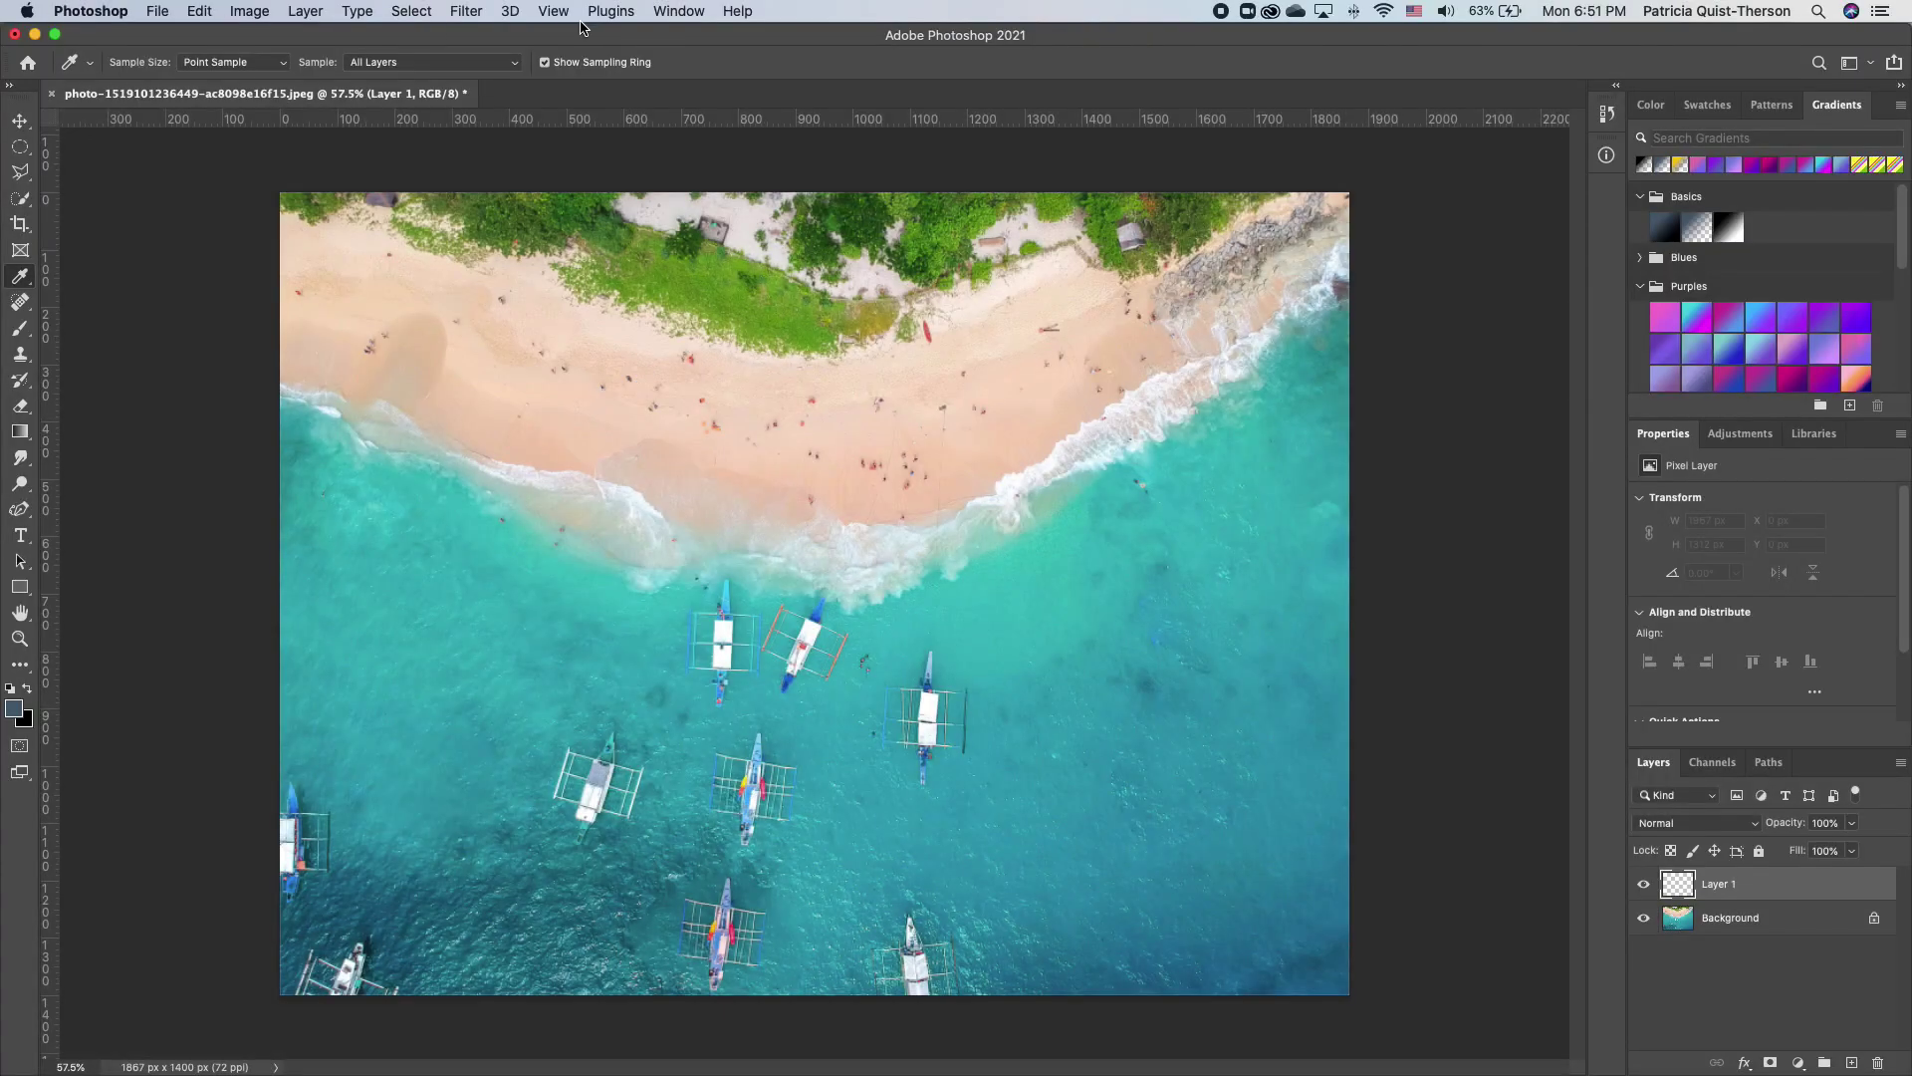
# Open a second window of the beach photo with Window > Arrange > New Window.
pyautogui.click(674, 12)
pyautogui.moveTo(1006, 35)
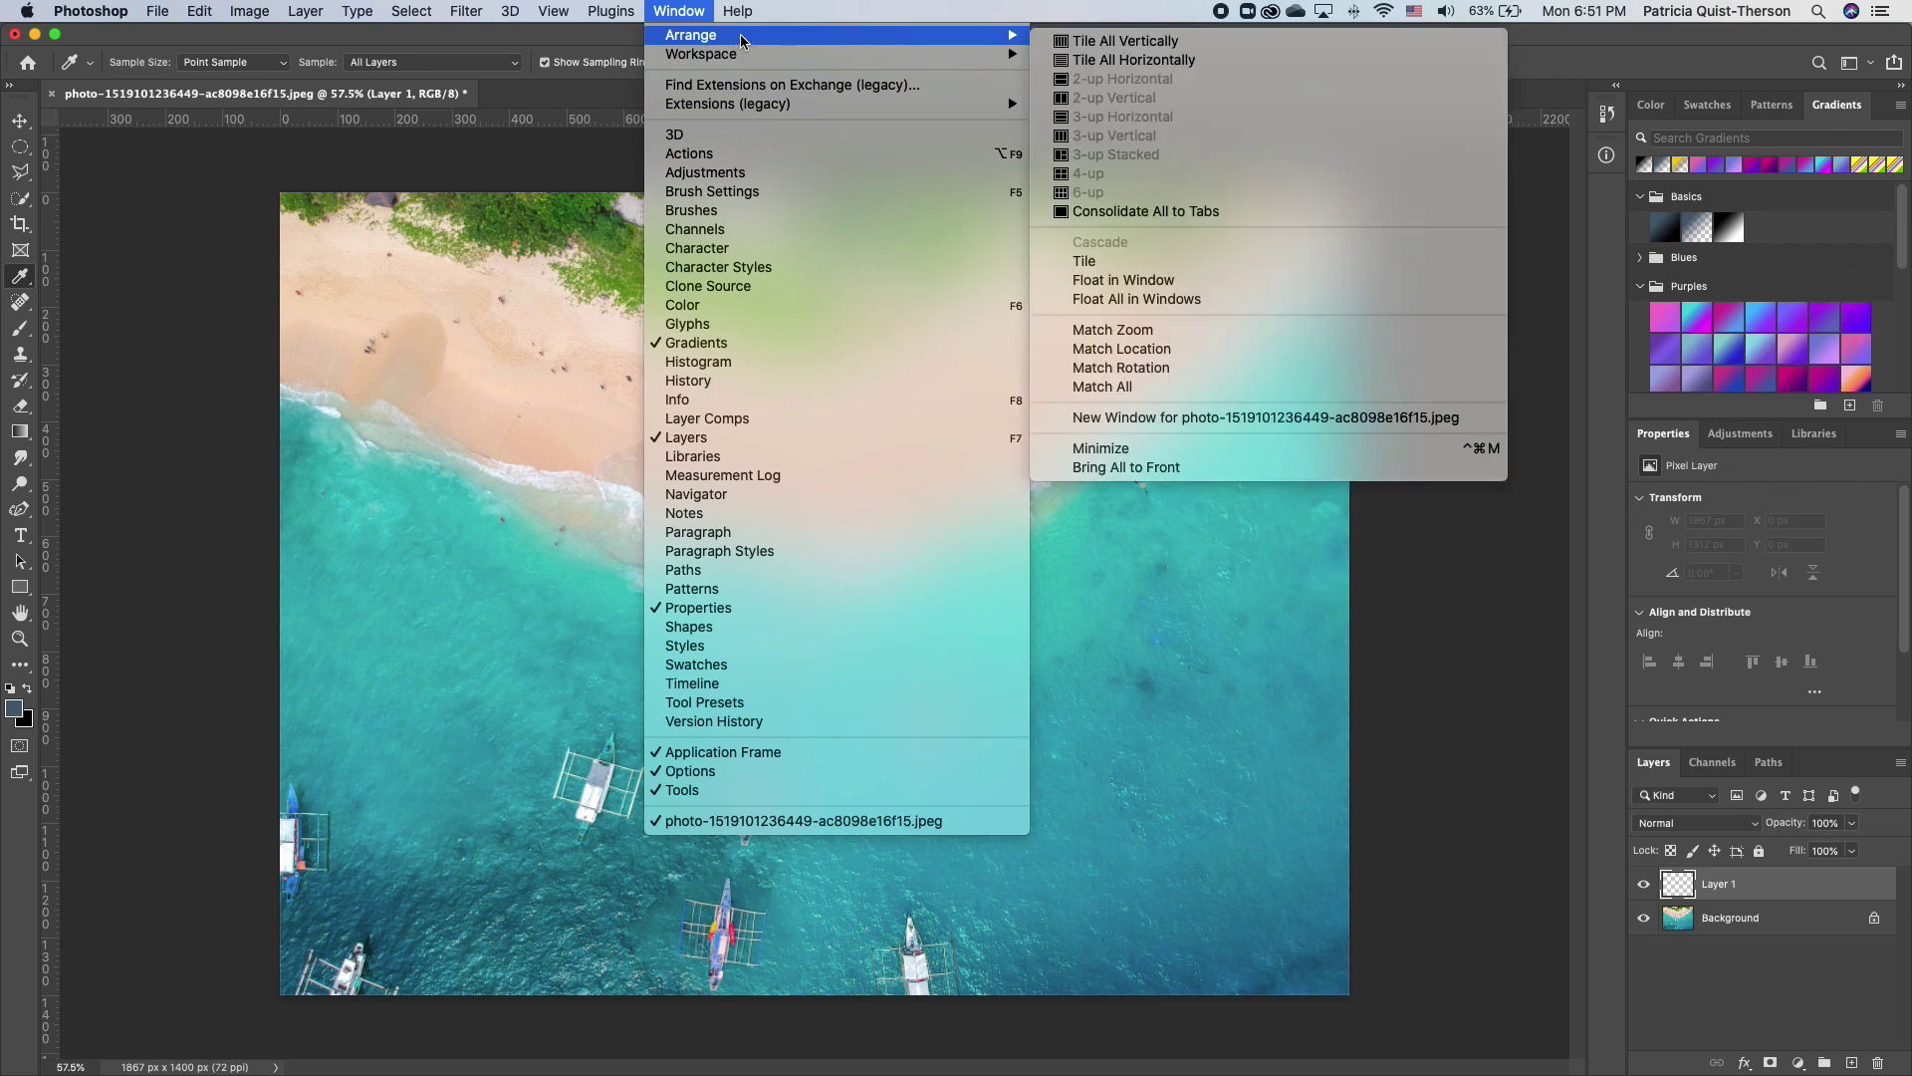
pyautogui.click(1219, 426)
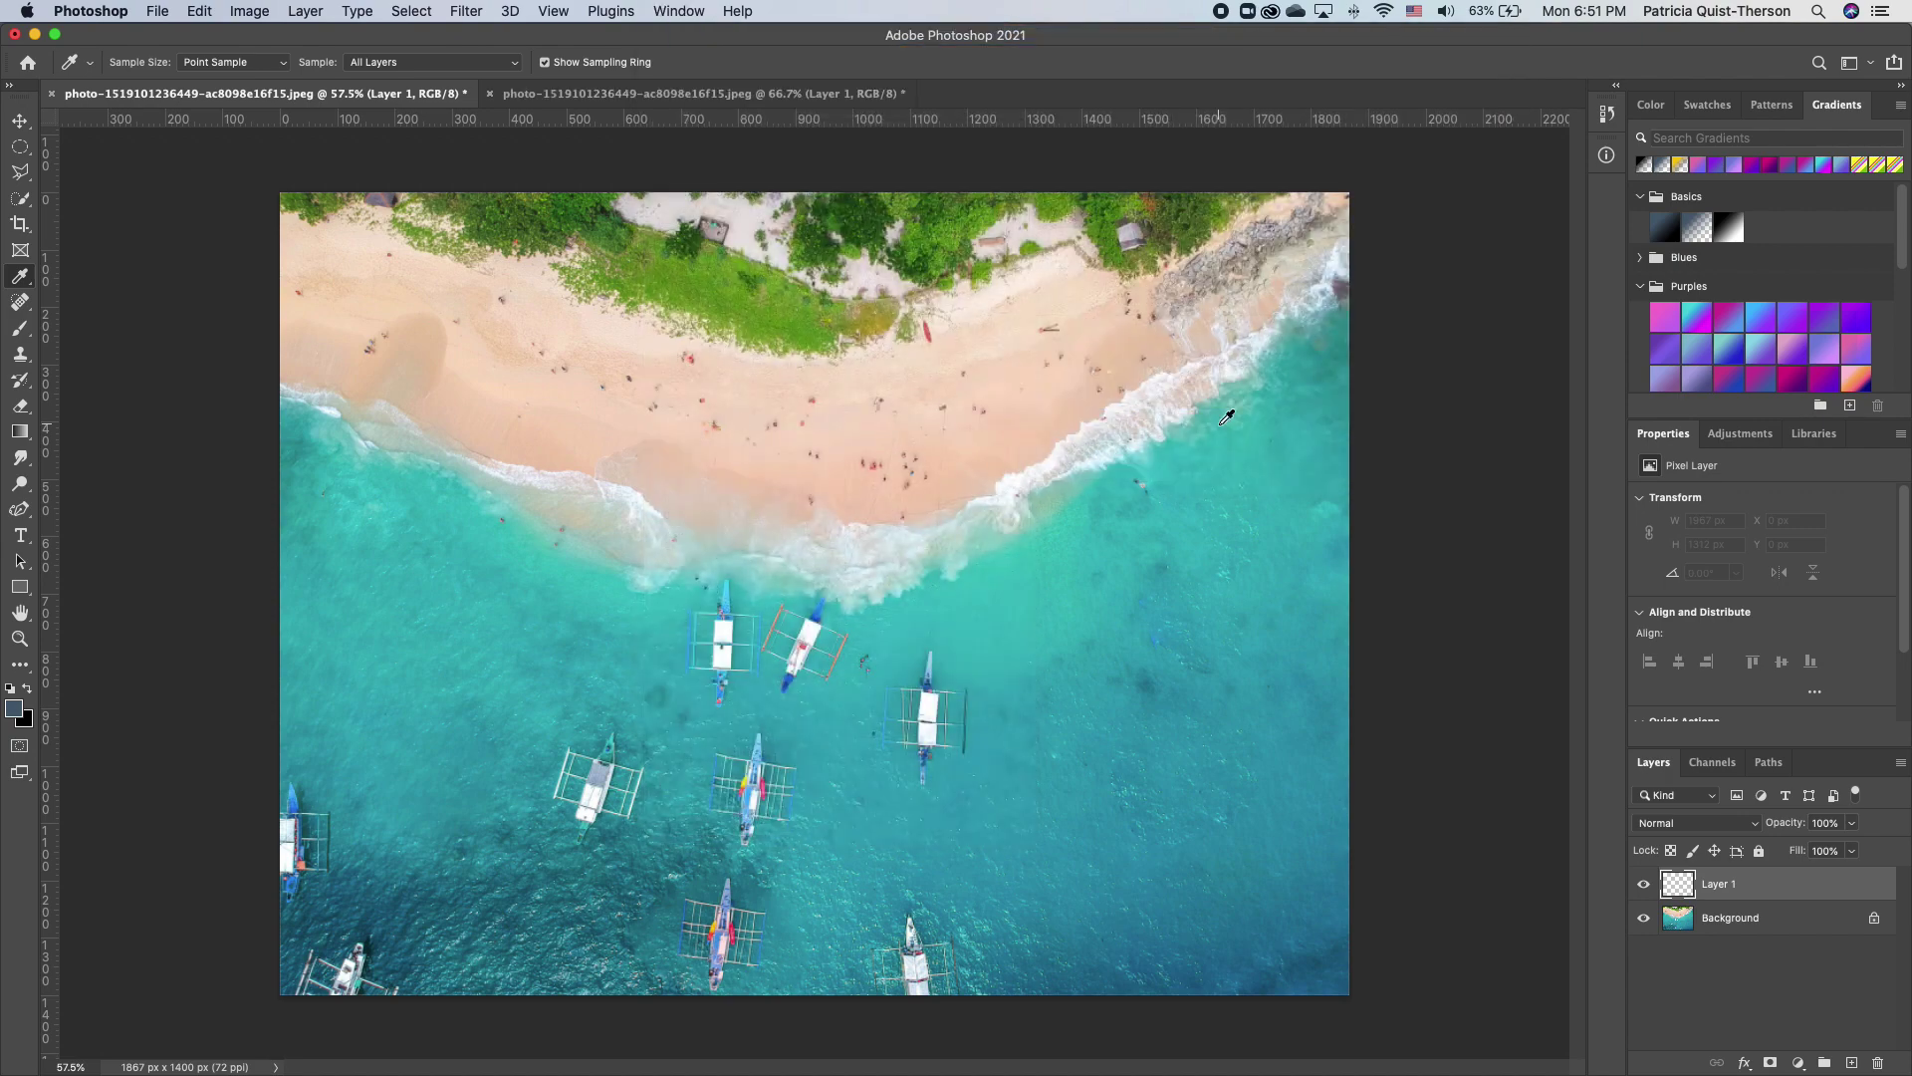
# Arrange the two views of the photo 2-up Vertical.
pyautogui.click(678, 12)
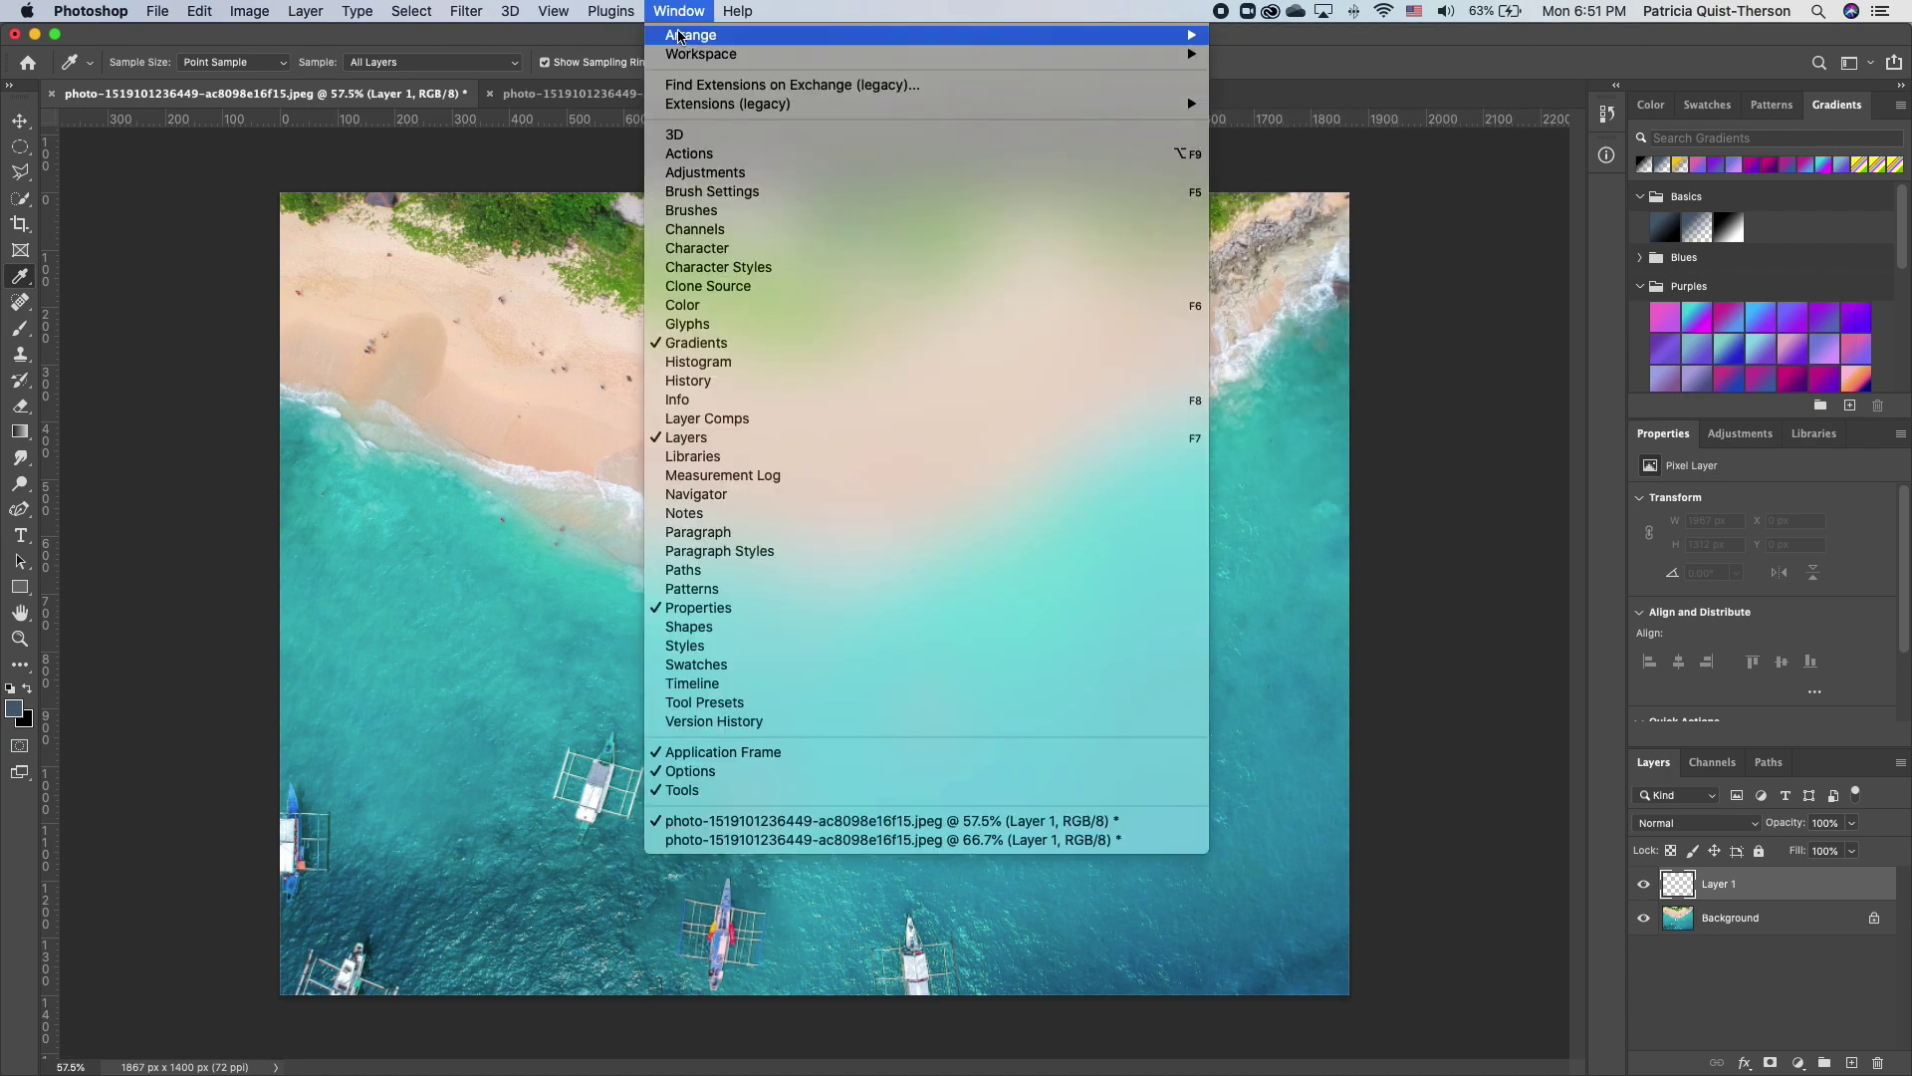
pyautogui.moveTo(682, 37)
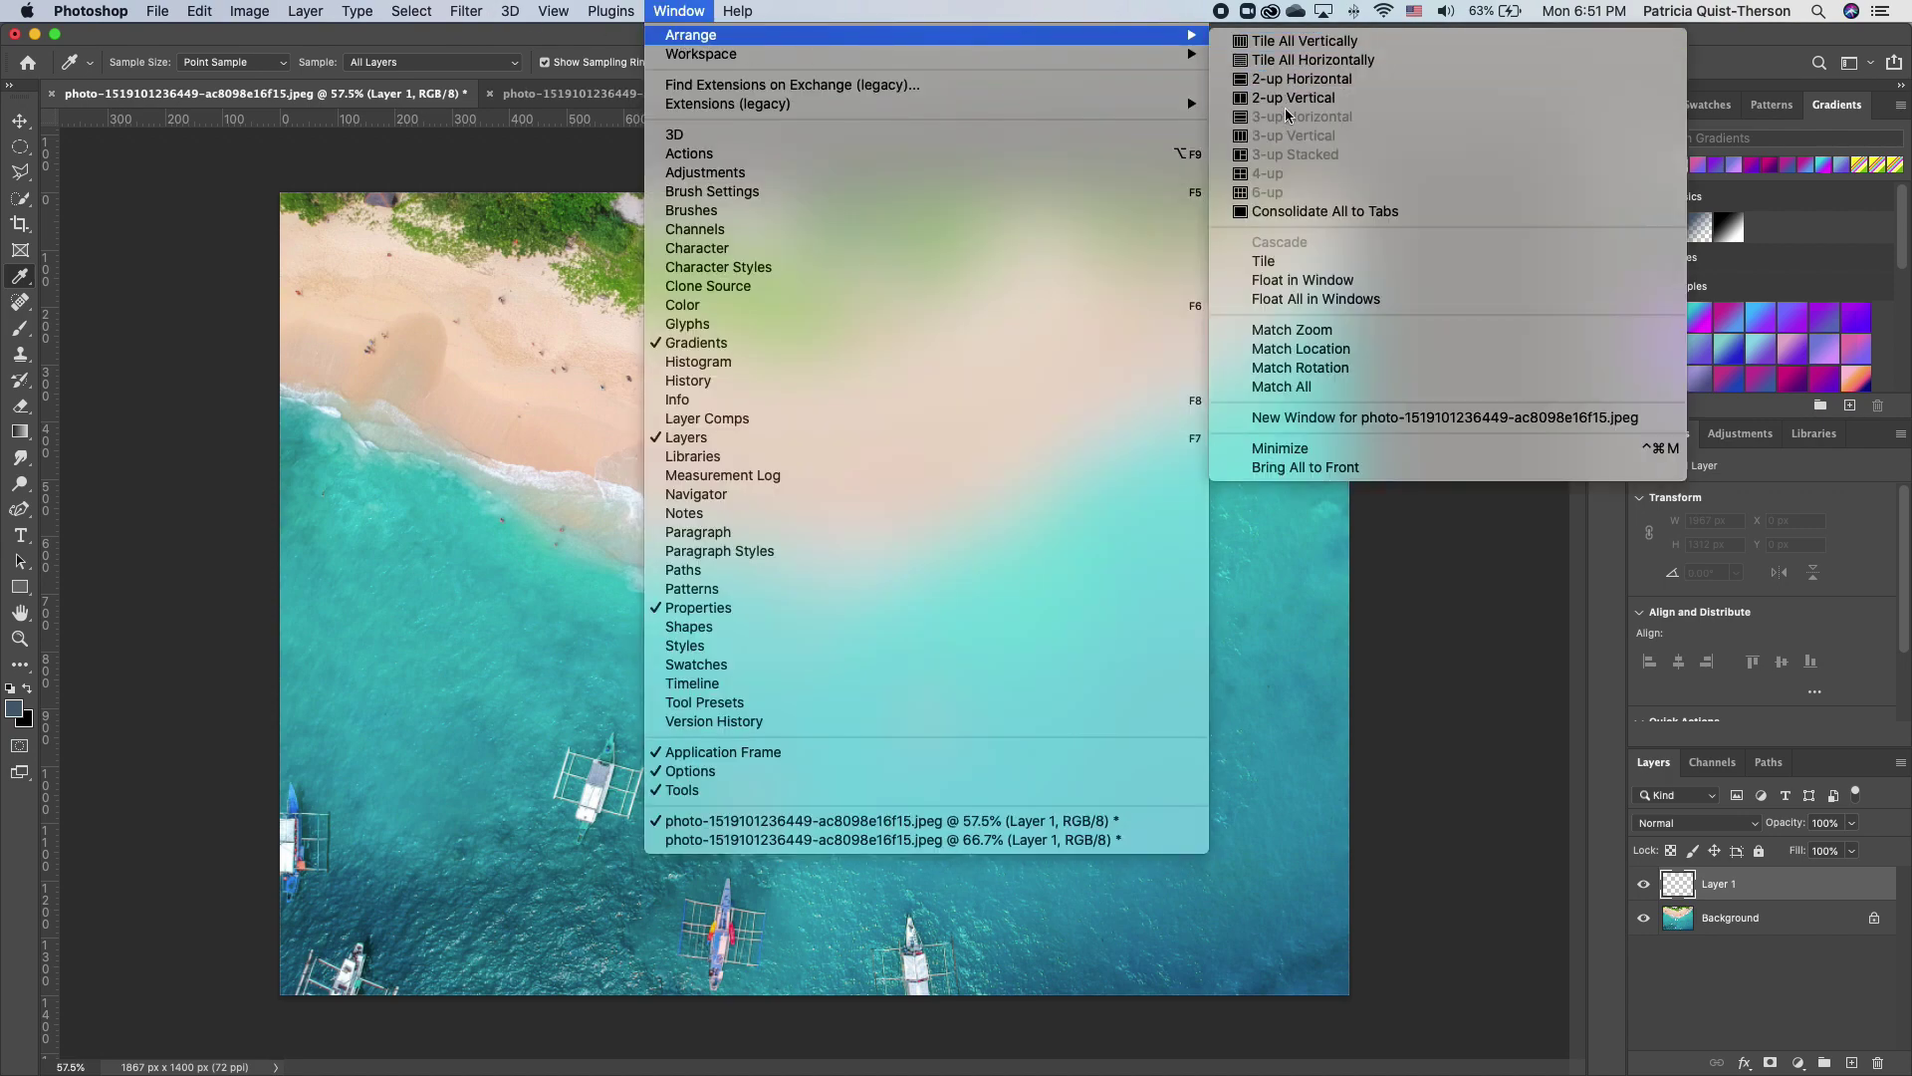
pyautogui.click(1336, 107)
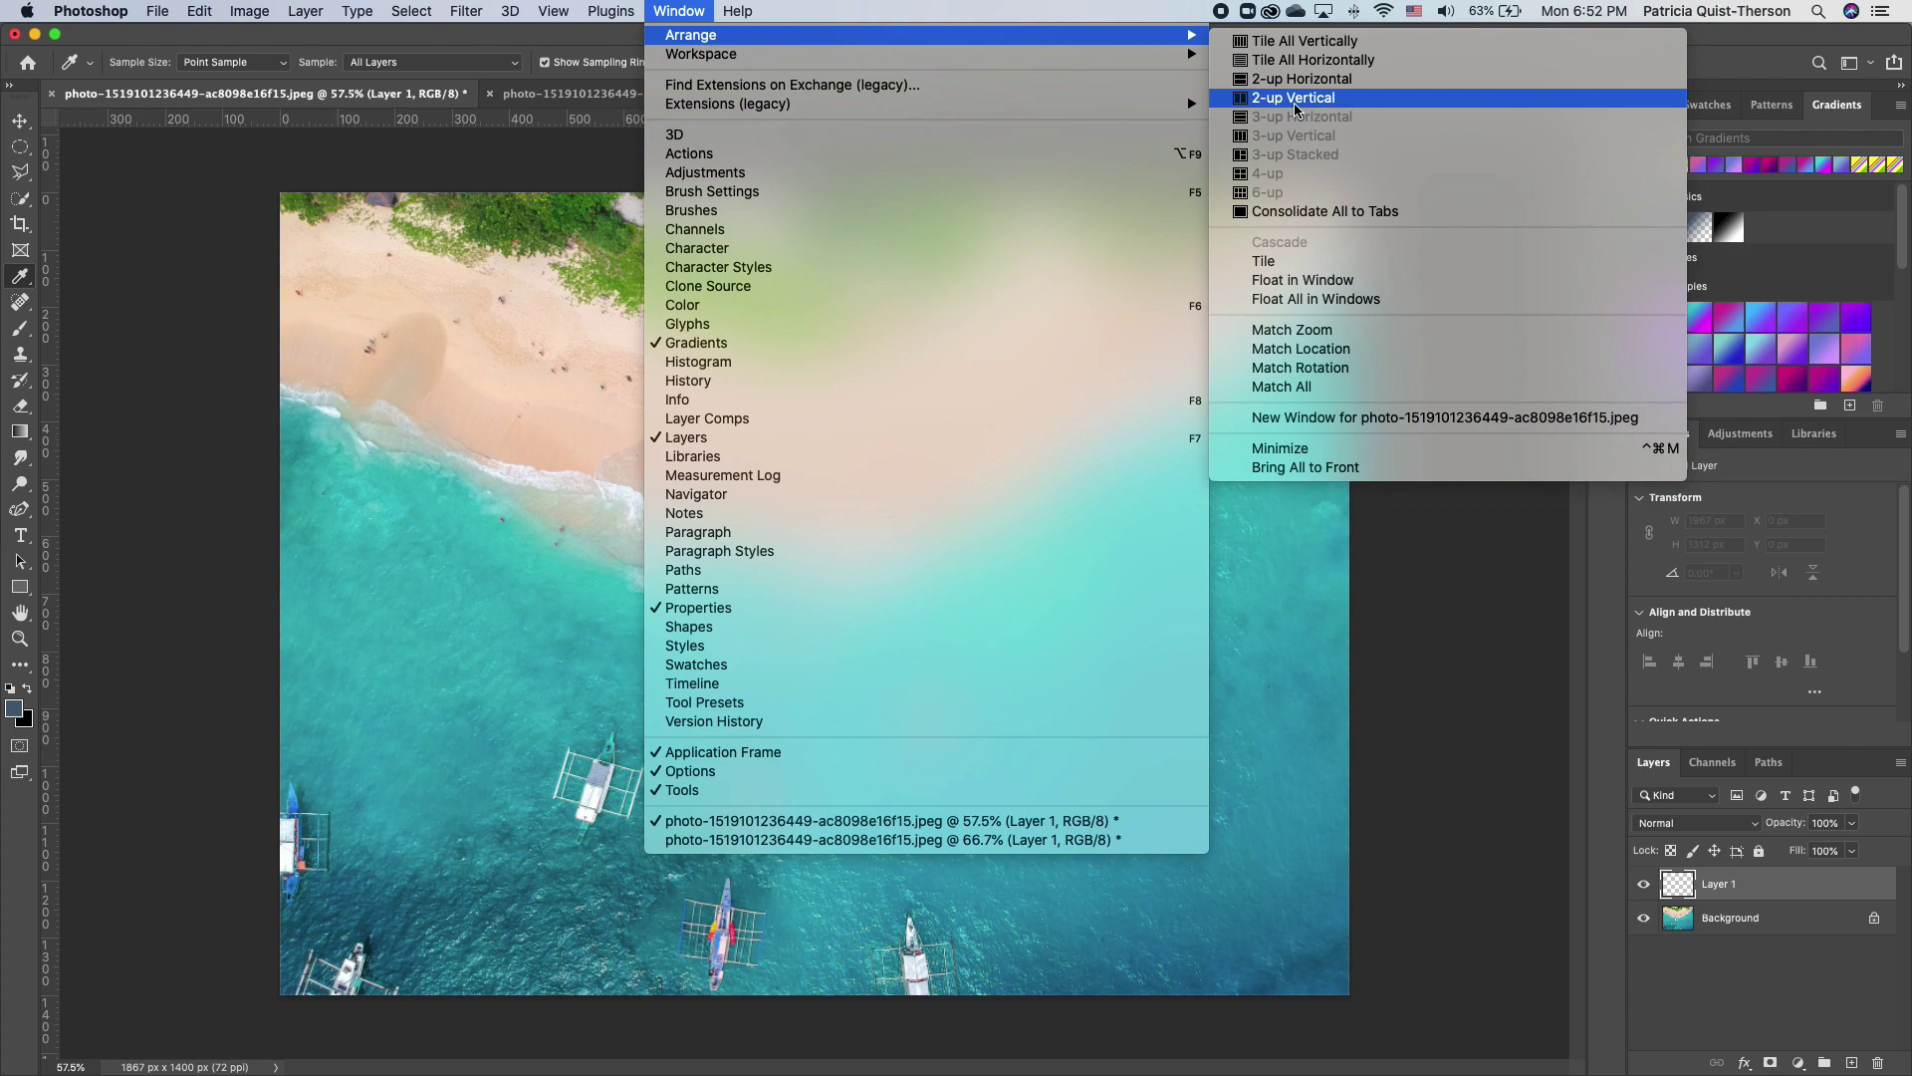
pyautogui.click(1295, 99)
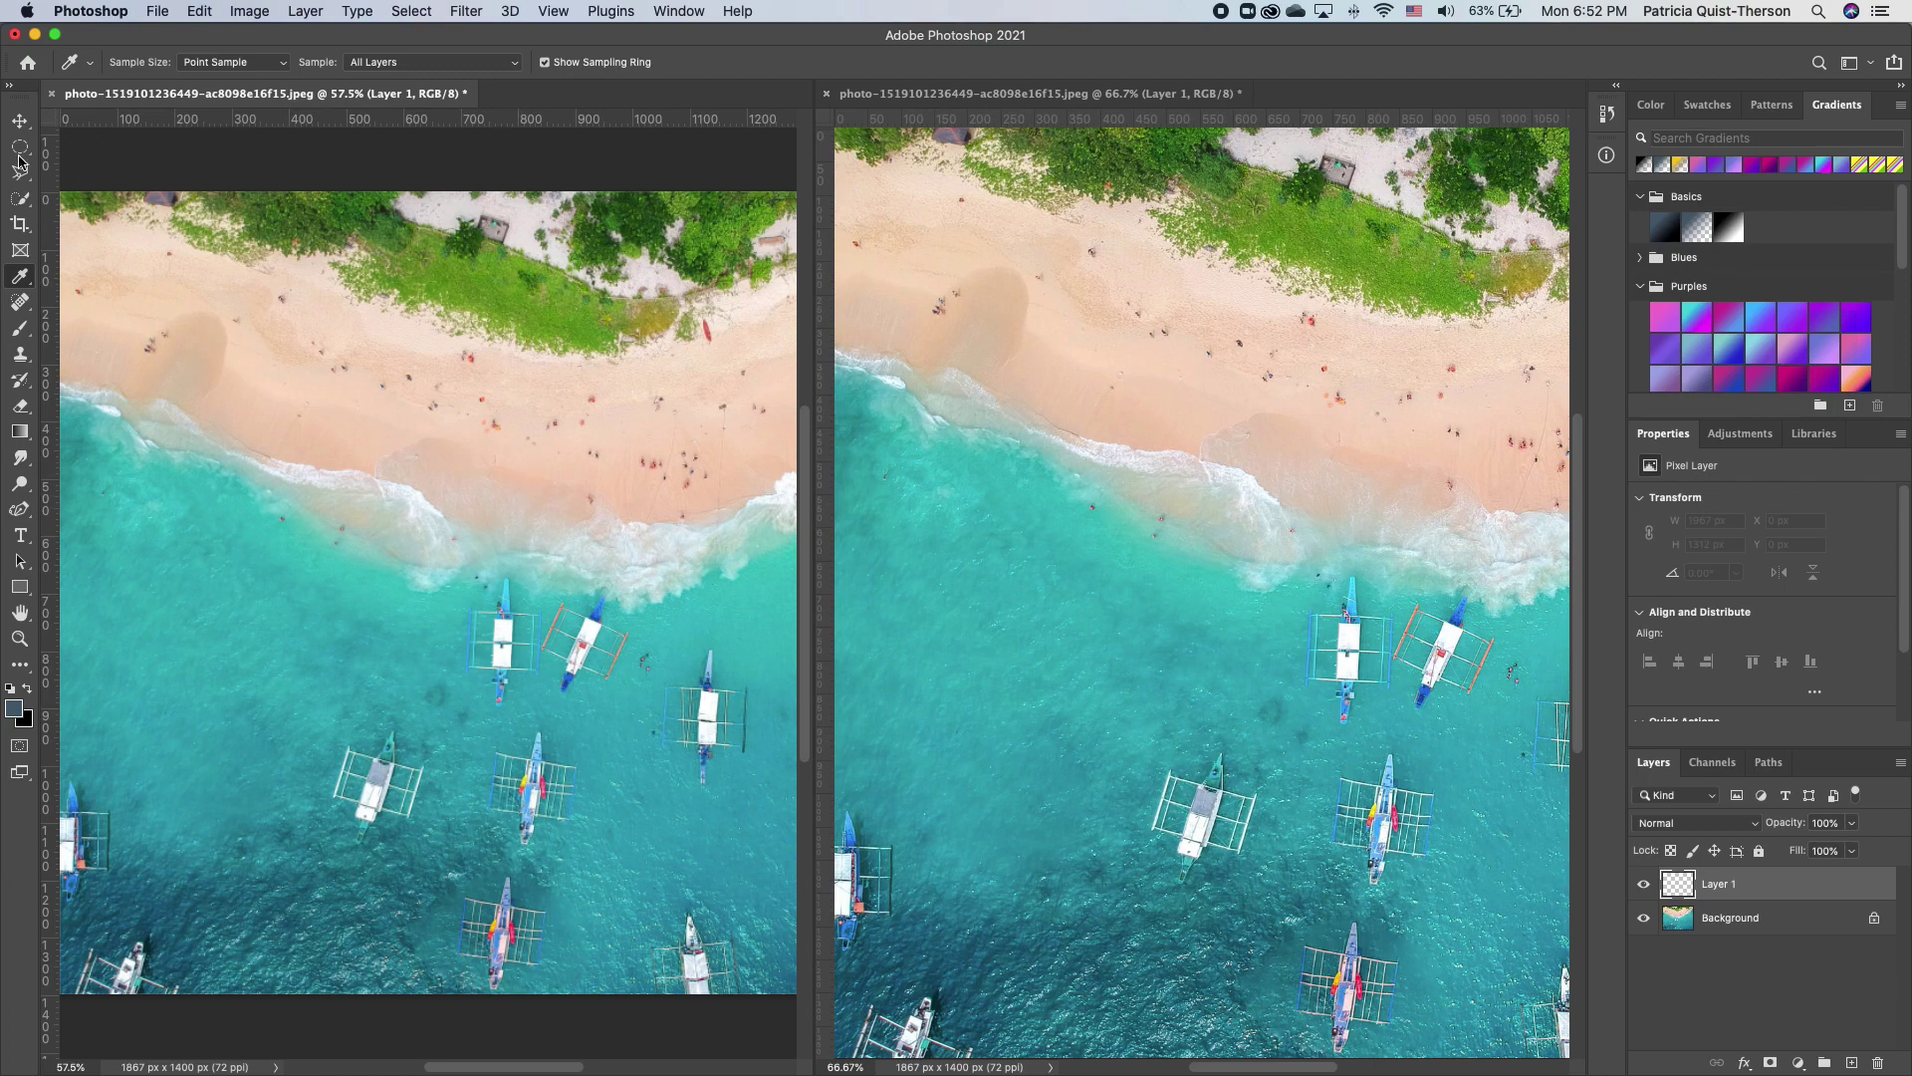
# Zoom in on the boat nearest the shore and select the Patch Tool.
pyautogui.click(20, 123)
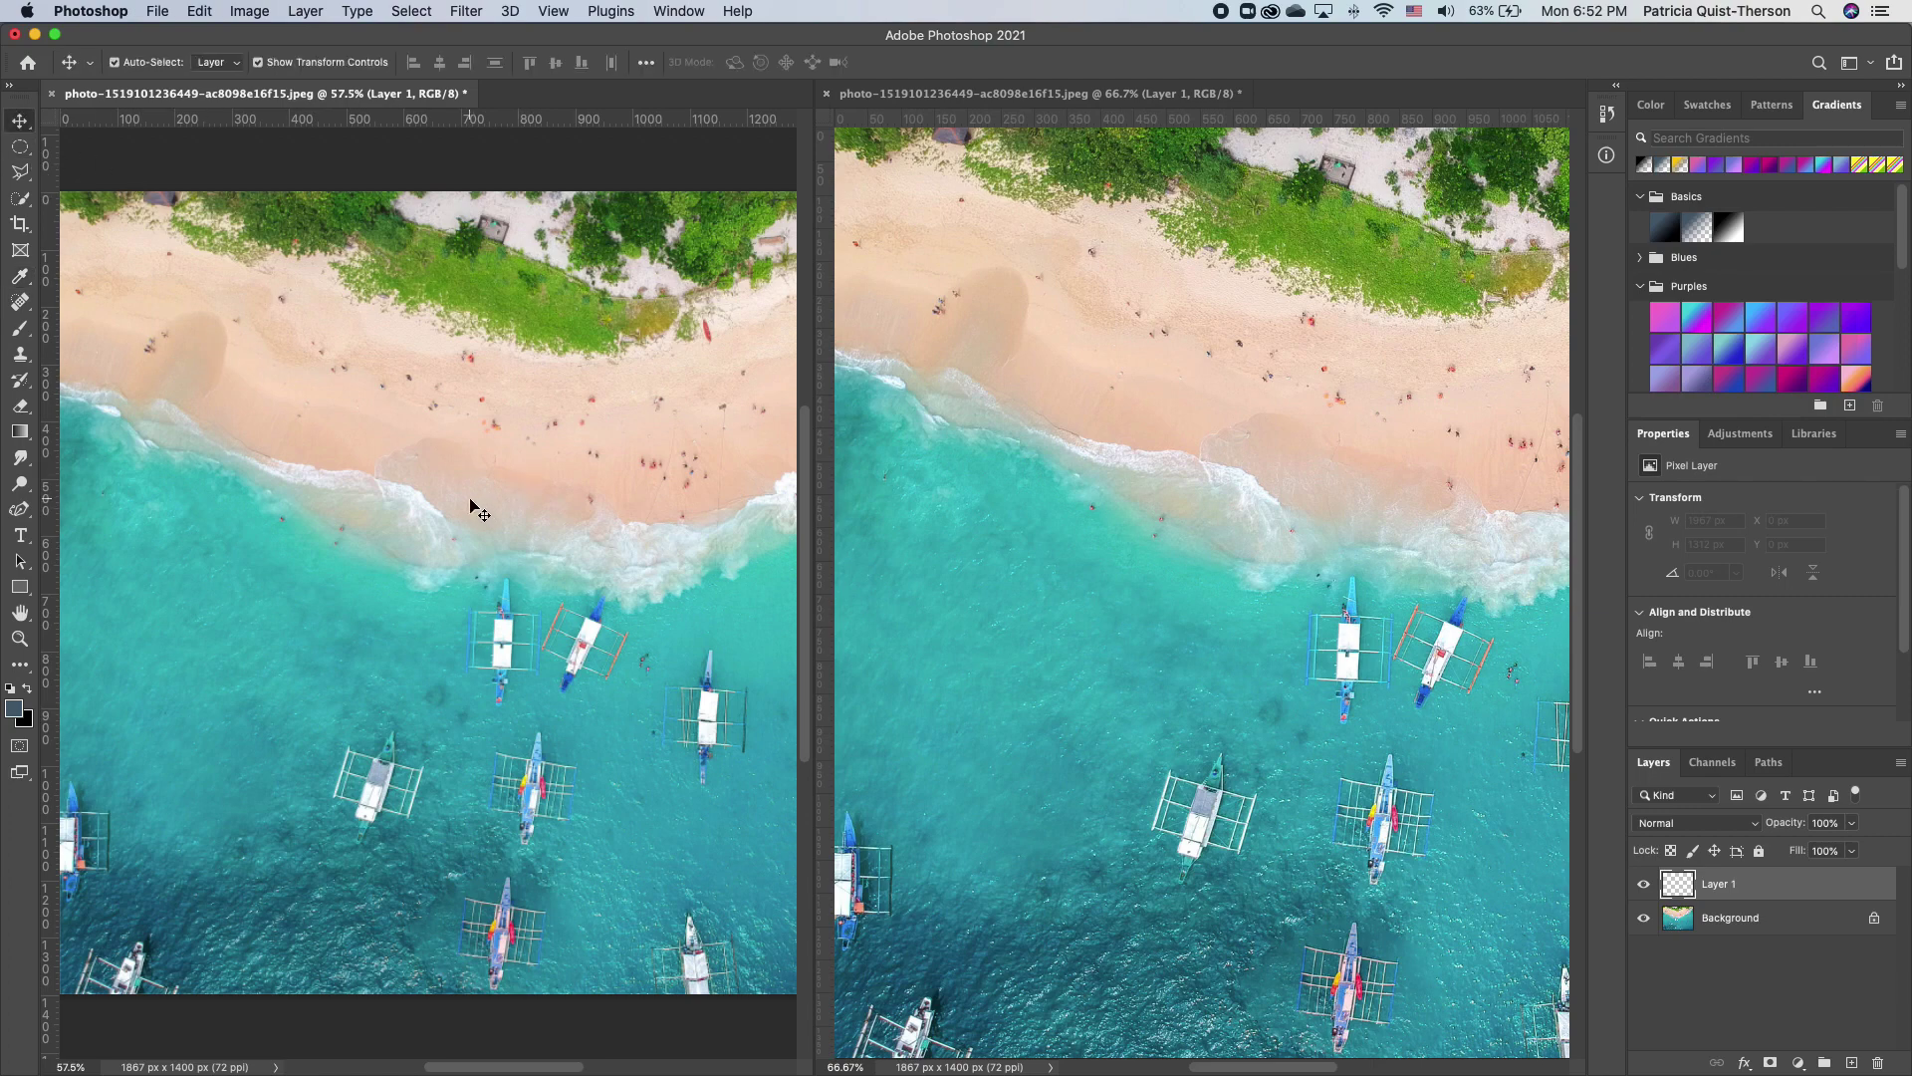
pyautogui.scroll(-5, 475, 508)
pyautogui.scroll(3, 475, 508)
pyautogui.scroll(5, 479, 511)
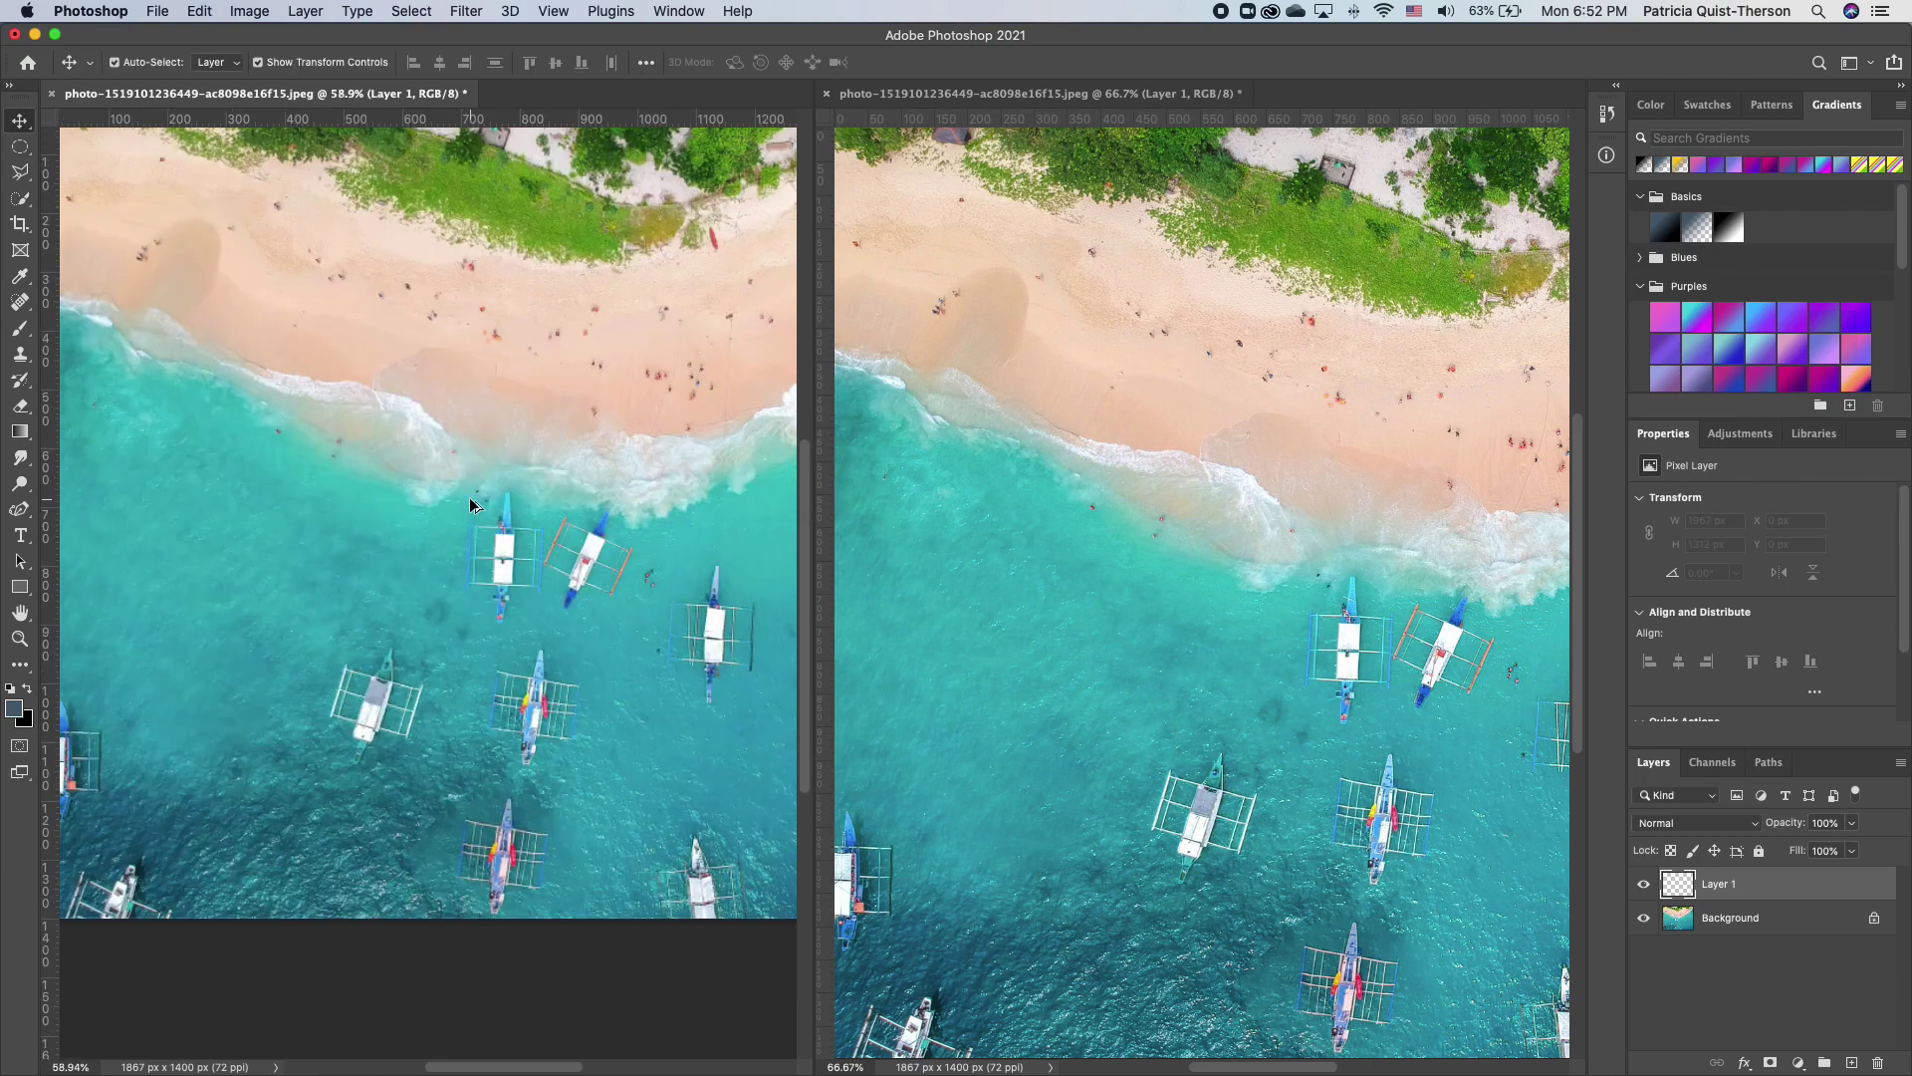
pyautogui.scroll(2, 637, 561)
pyautogui.click(20, 302)
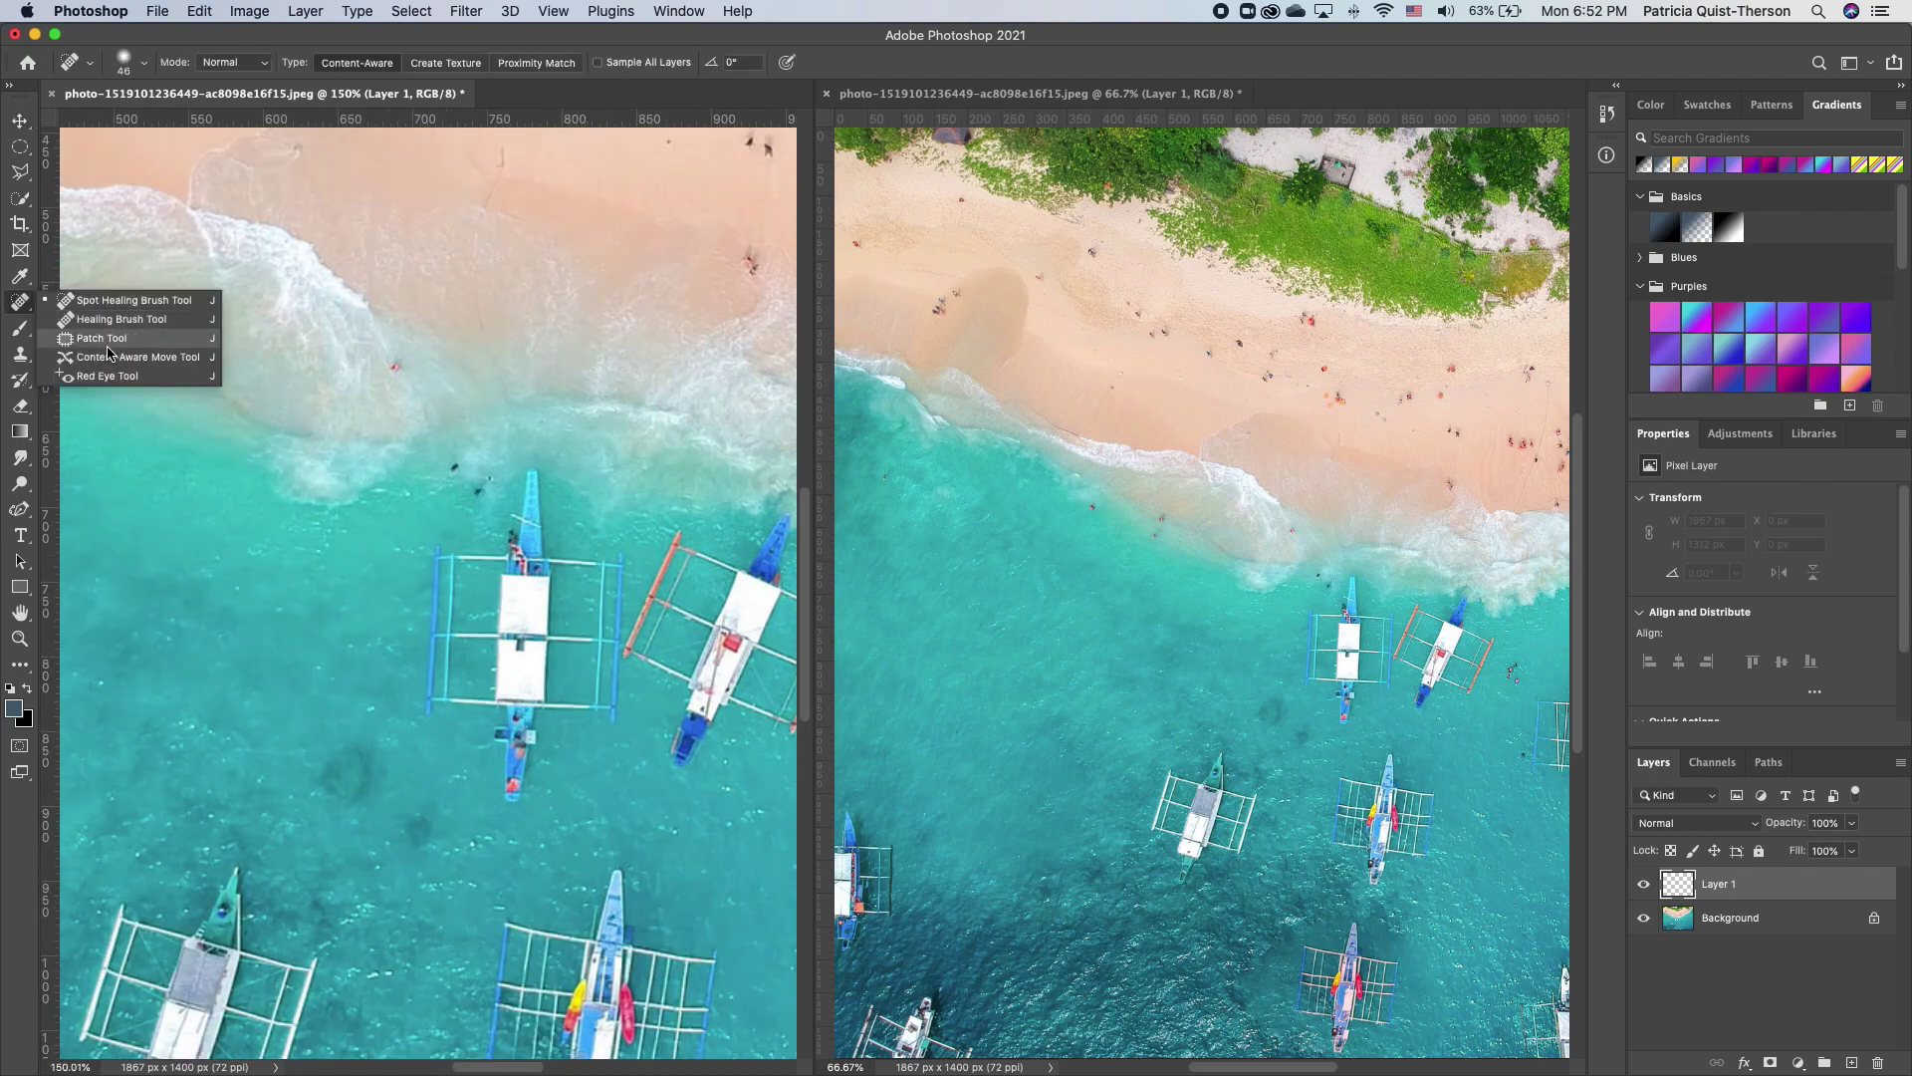
pyautogui.click(102, 338)
# Outline the boat, drag the patch onto open water, and deselect.
pyautogui.moveTo(487, 479)
pyautogui.mouseDown()
pyautogui.moveTo(425, 548)
pyautogui.moveTo(419, 747)
pyautogui.moveTo(478, 760)
pyautogui.moveTo(527, 832)
pyautogui.moveTo(603, 753)
pyautogui.mouseUp()
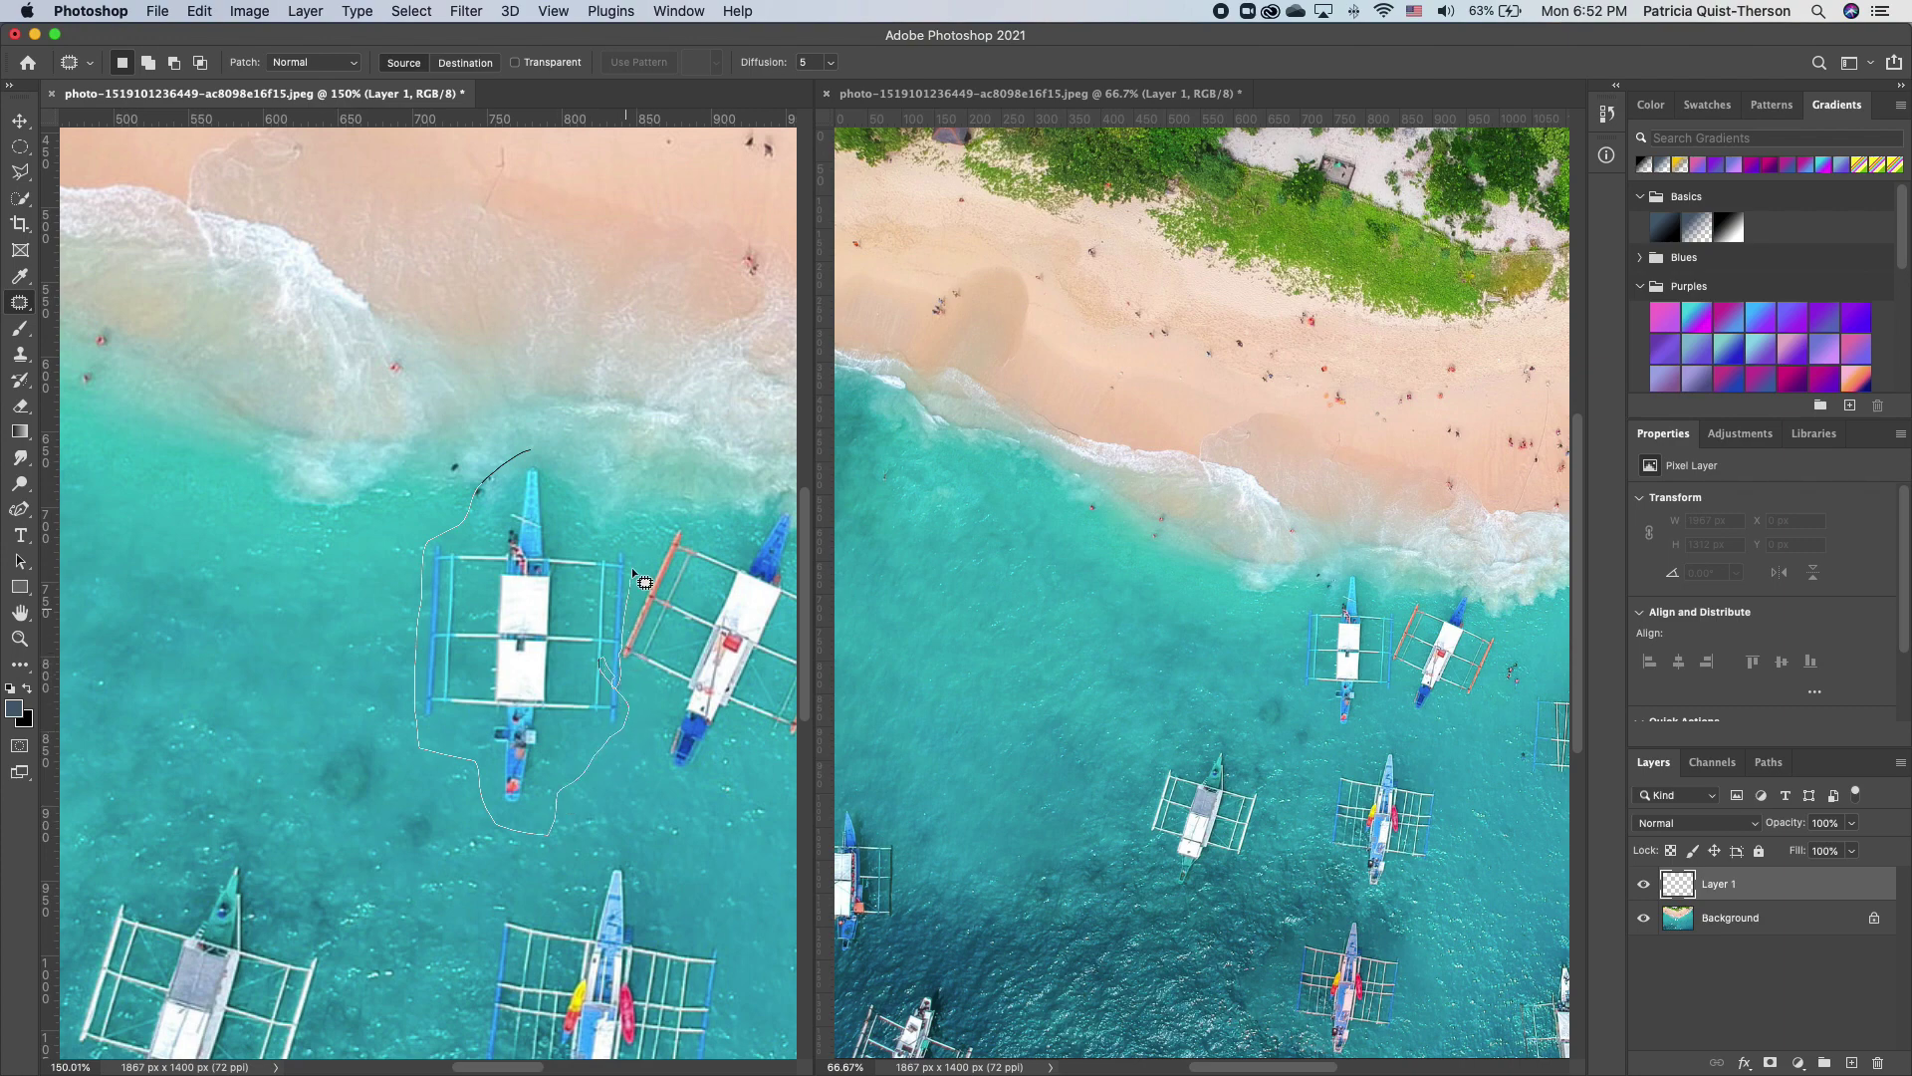
pyautogui.moveTo(583, 496); pyautogui.dragTo(543, 450)
pyautogui.hotkey('alt', '[')
pyautogui.moveTo(512, 637)
pyautogui.mouseDown()
pyautogui.moveTo(223, 635)
pyautogui.moveTo(217, 666)
pyautogui.mouseUp()
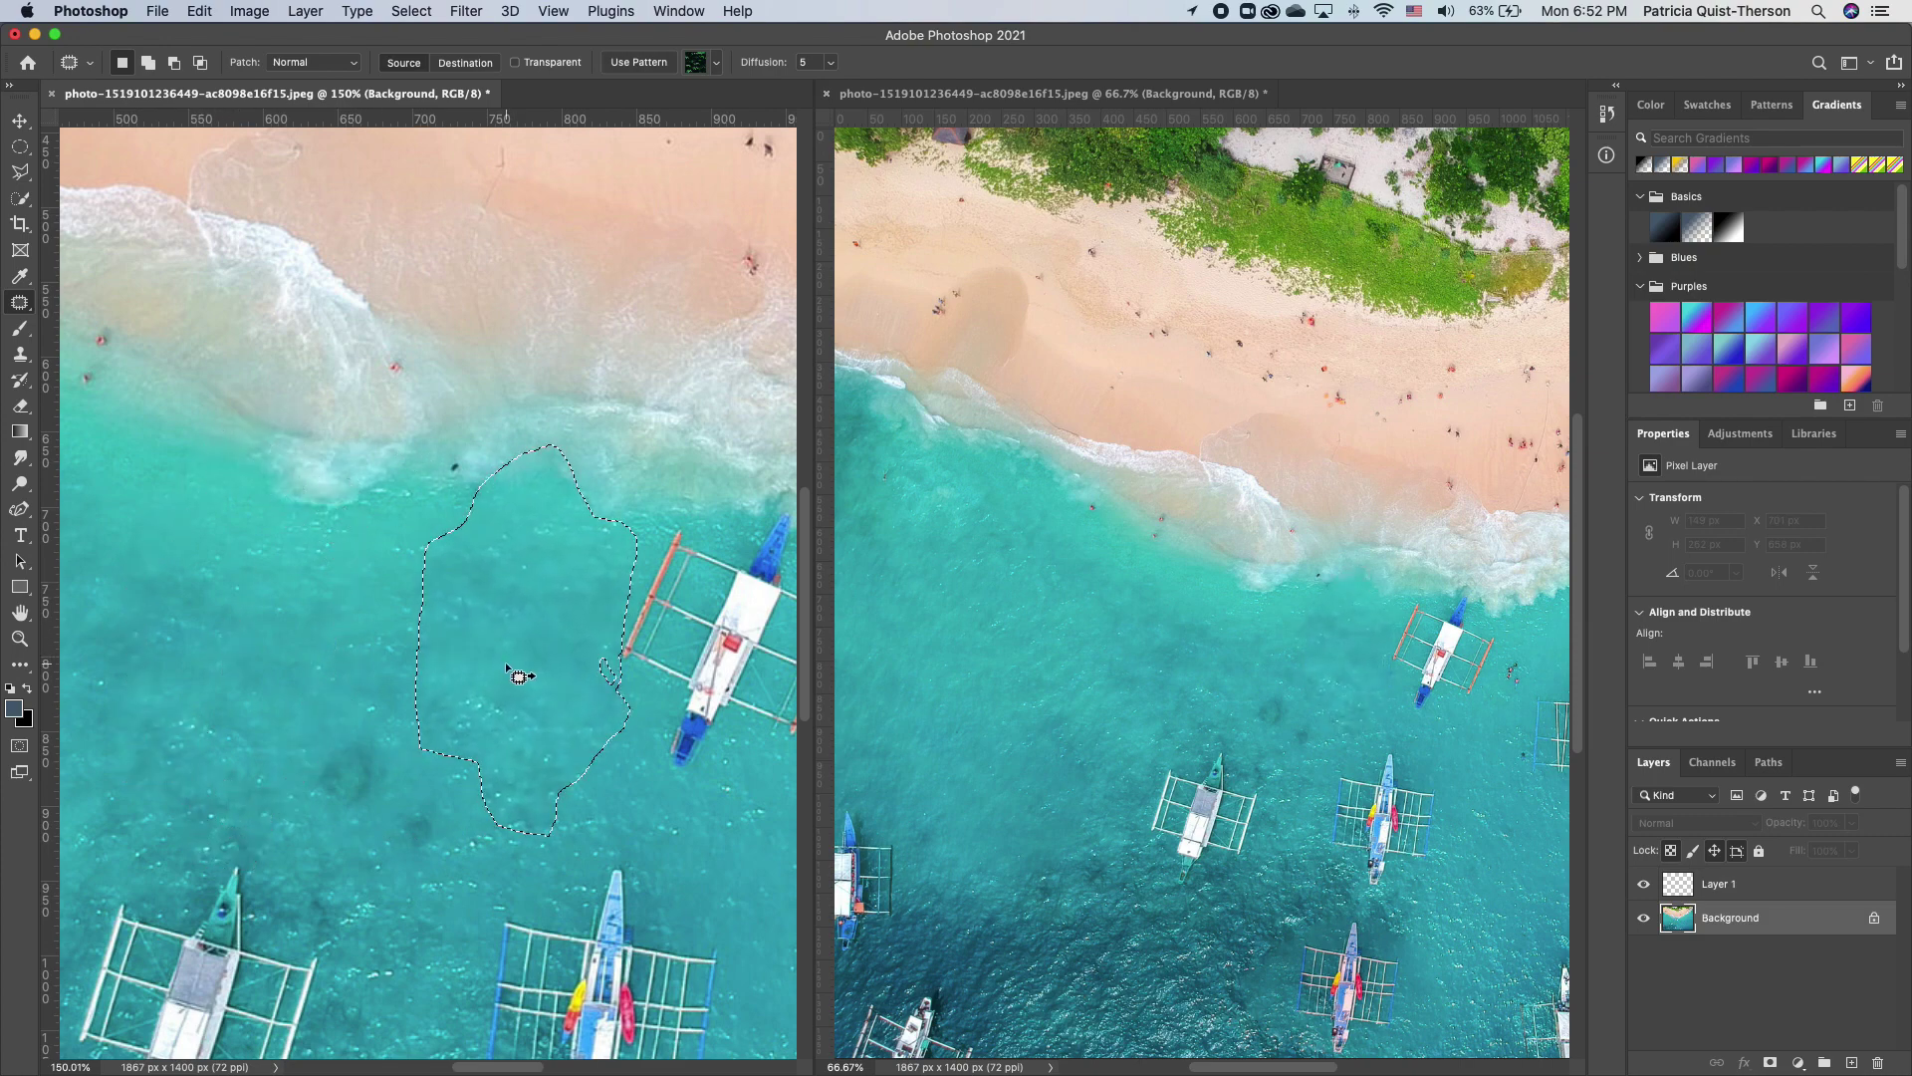
pyautogui.press('super+d')
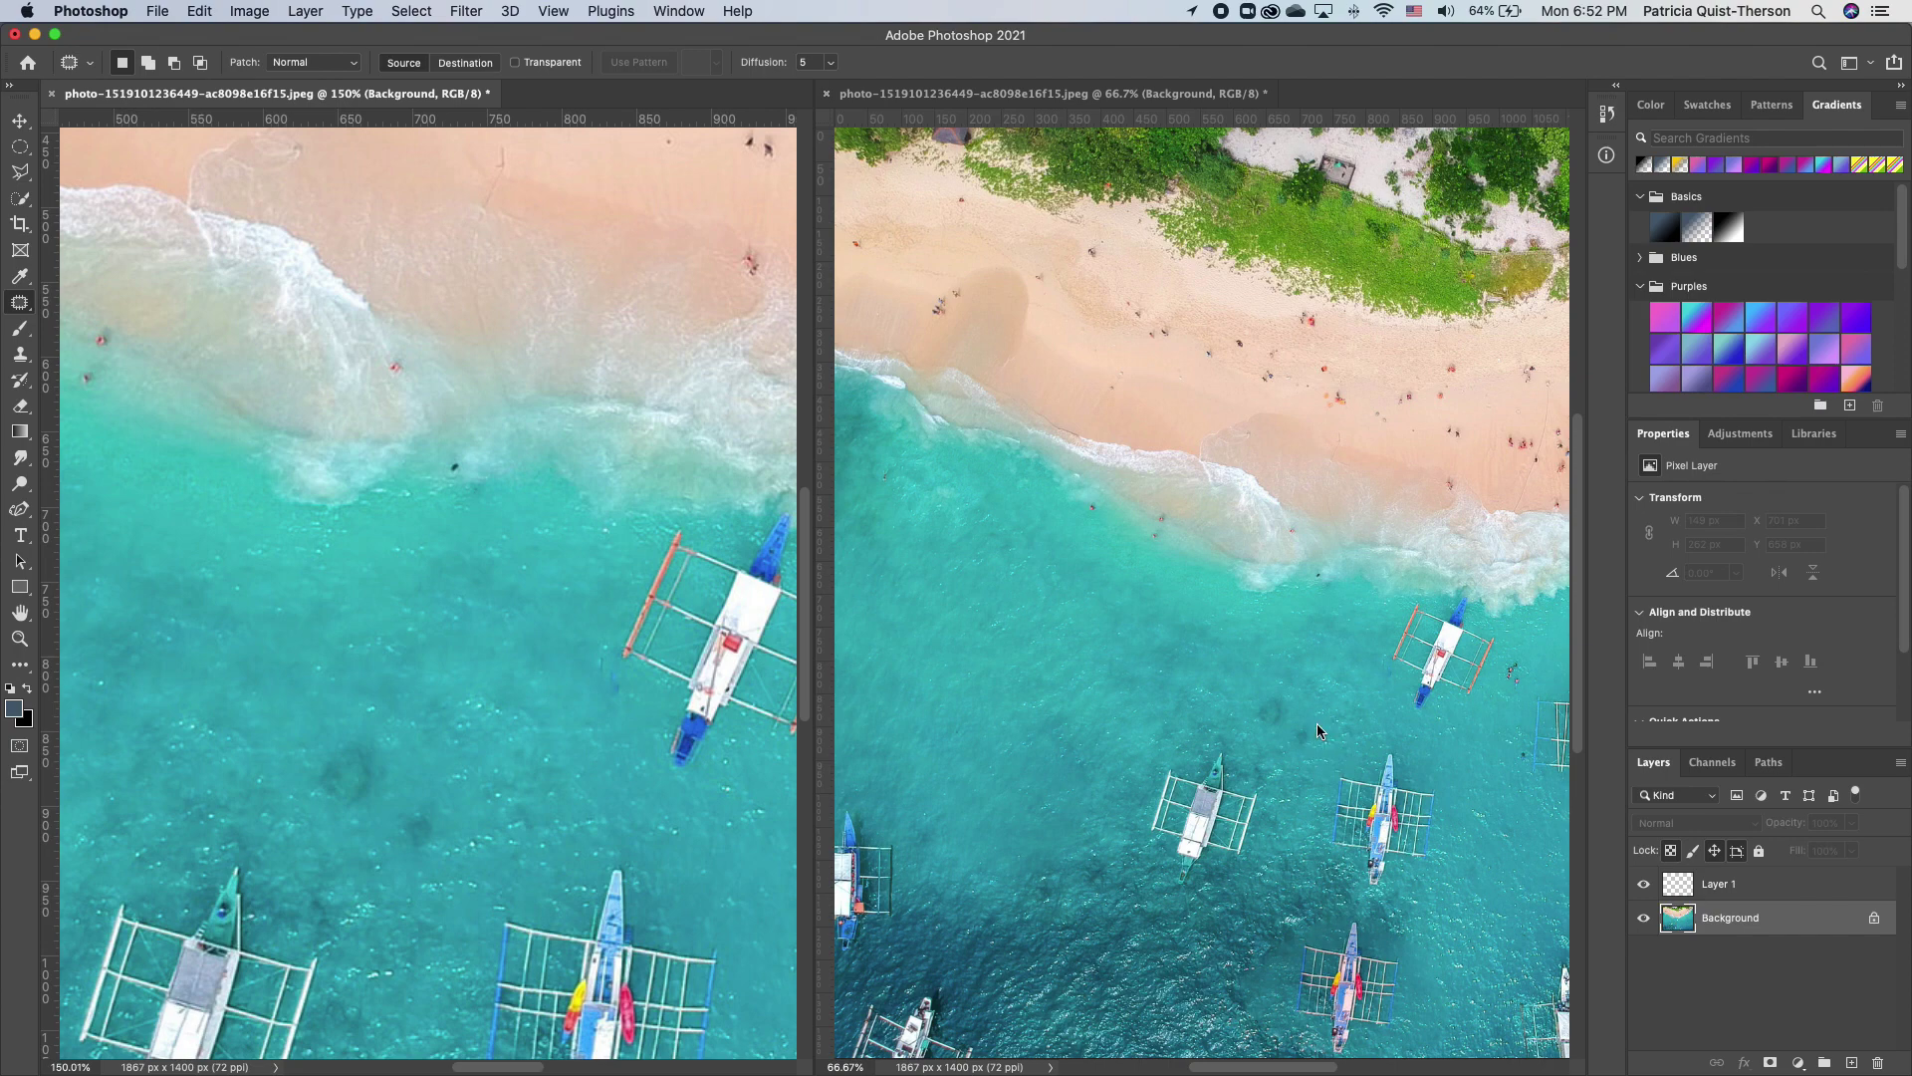
pyautogui.press('v')
pyautogui.scroll(3, 488, 630)
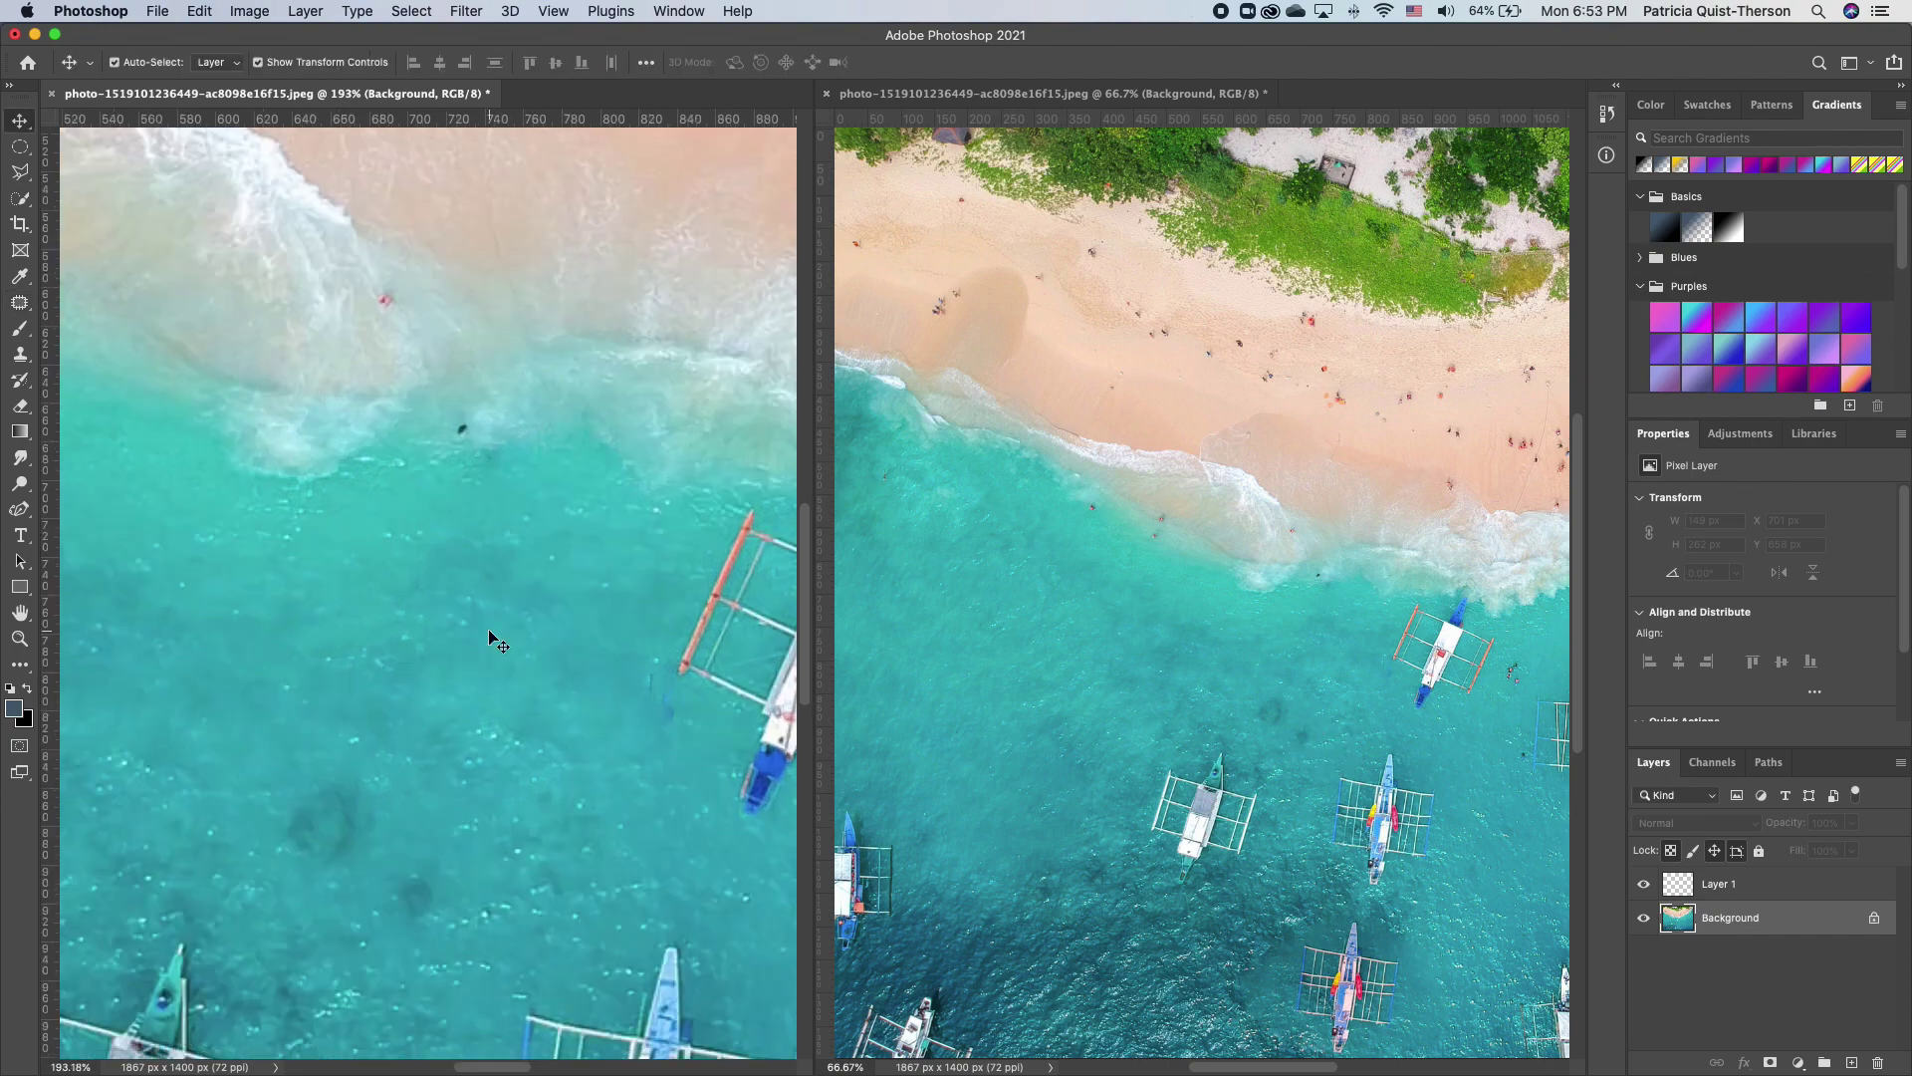
# Zoom the left window and pan with the Hand tool toward the mid-water outrigger boats.
pyautogui.scroll(-1, 488, 630)
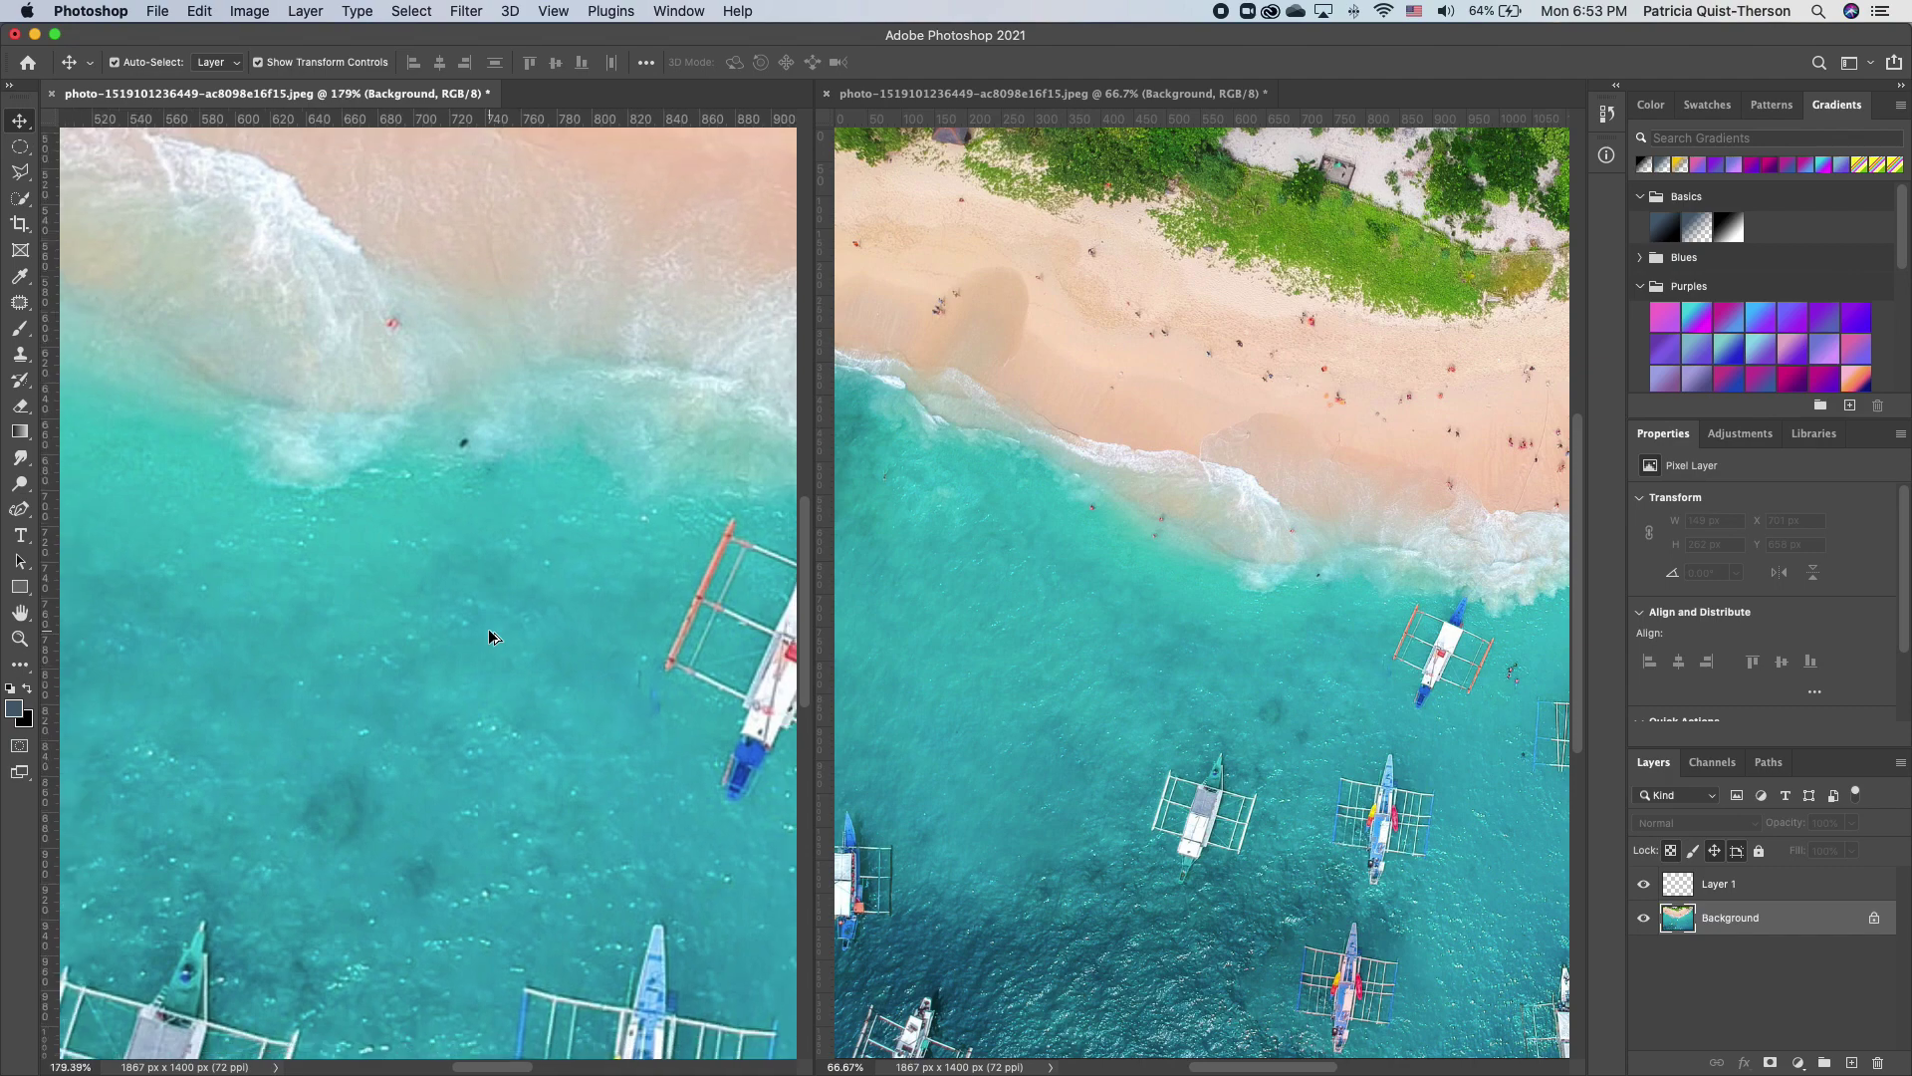
pyautogui.scroll(-5, 488, 629)
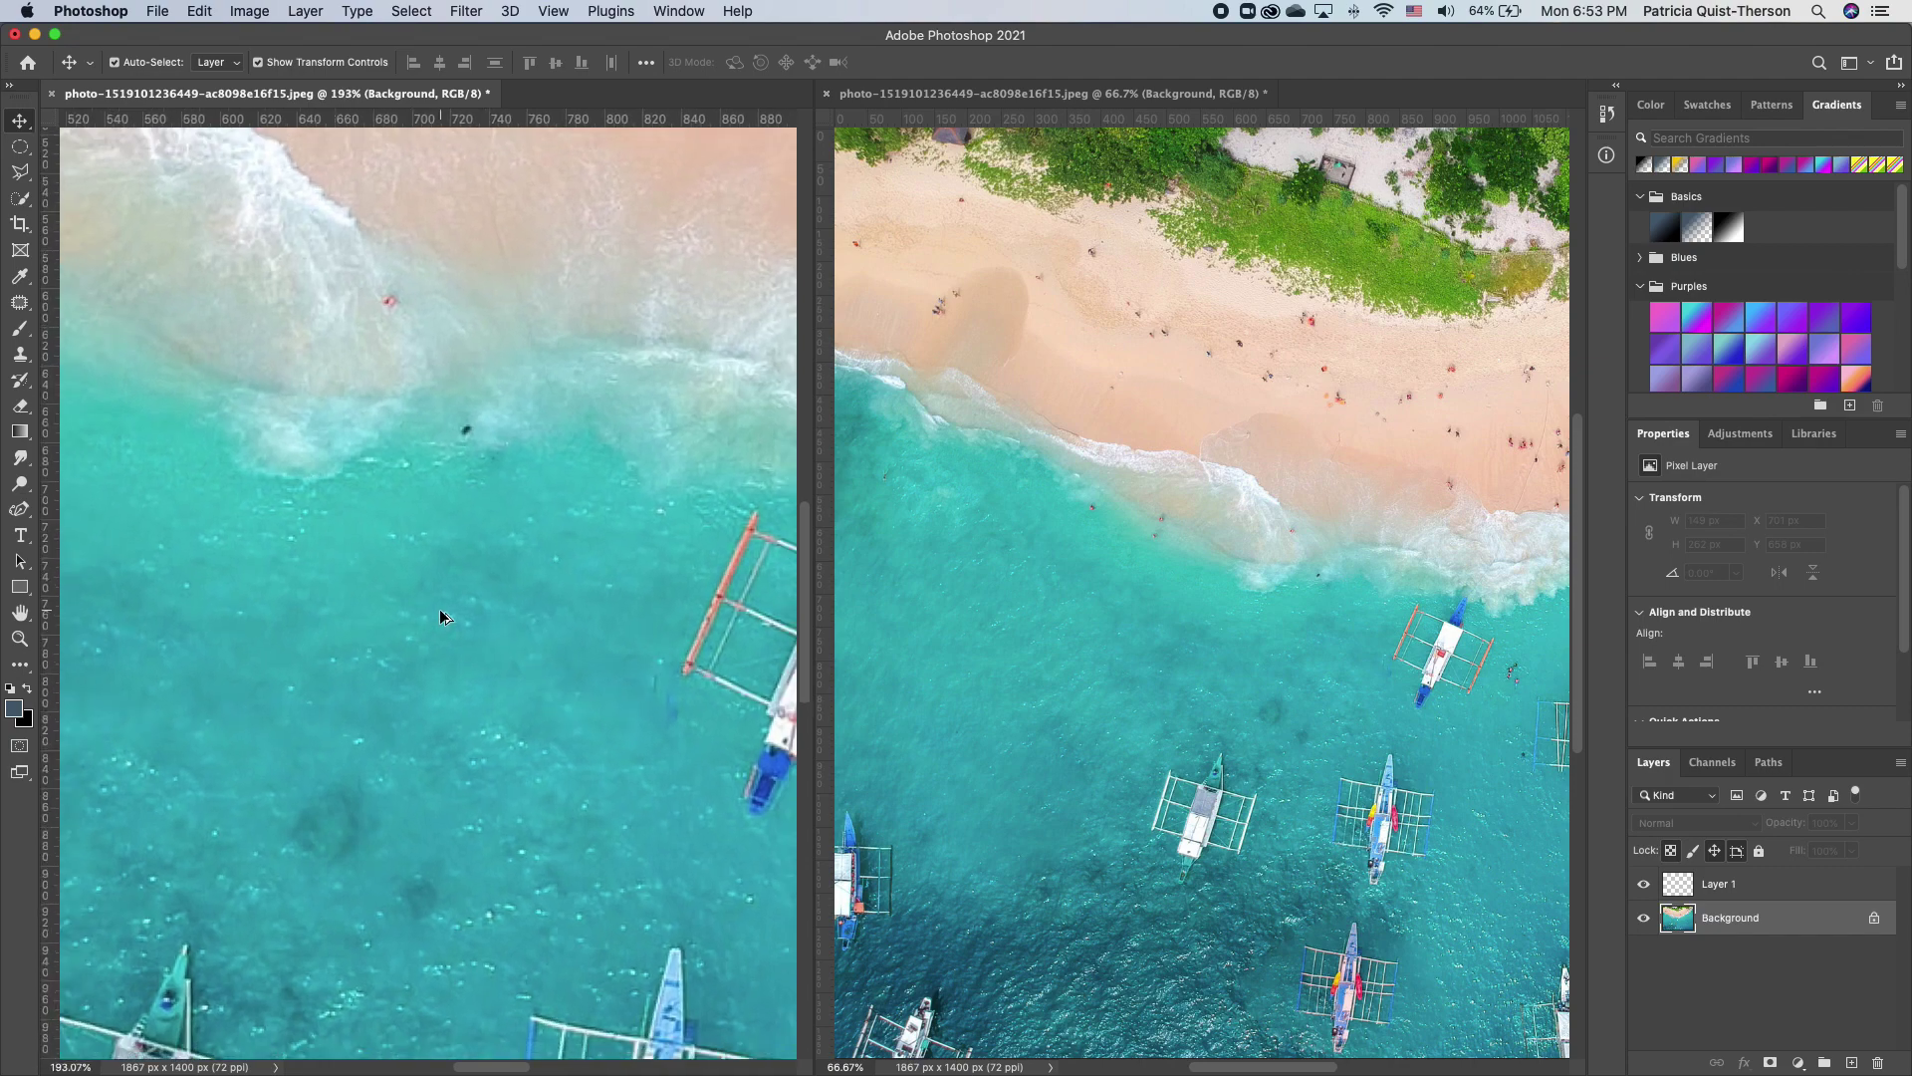
pyautogui.scroll(5, 441, 612)
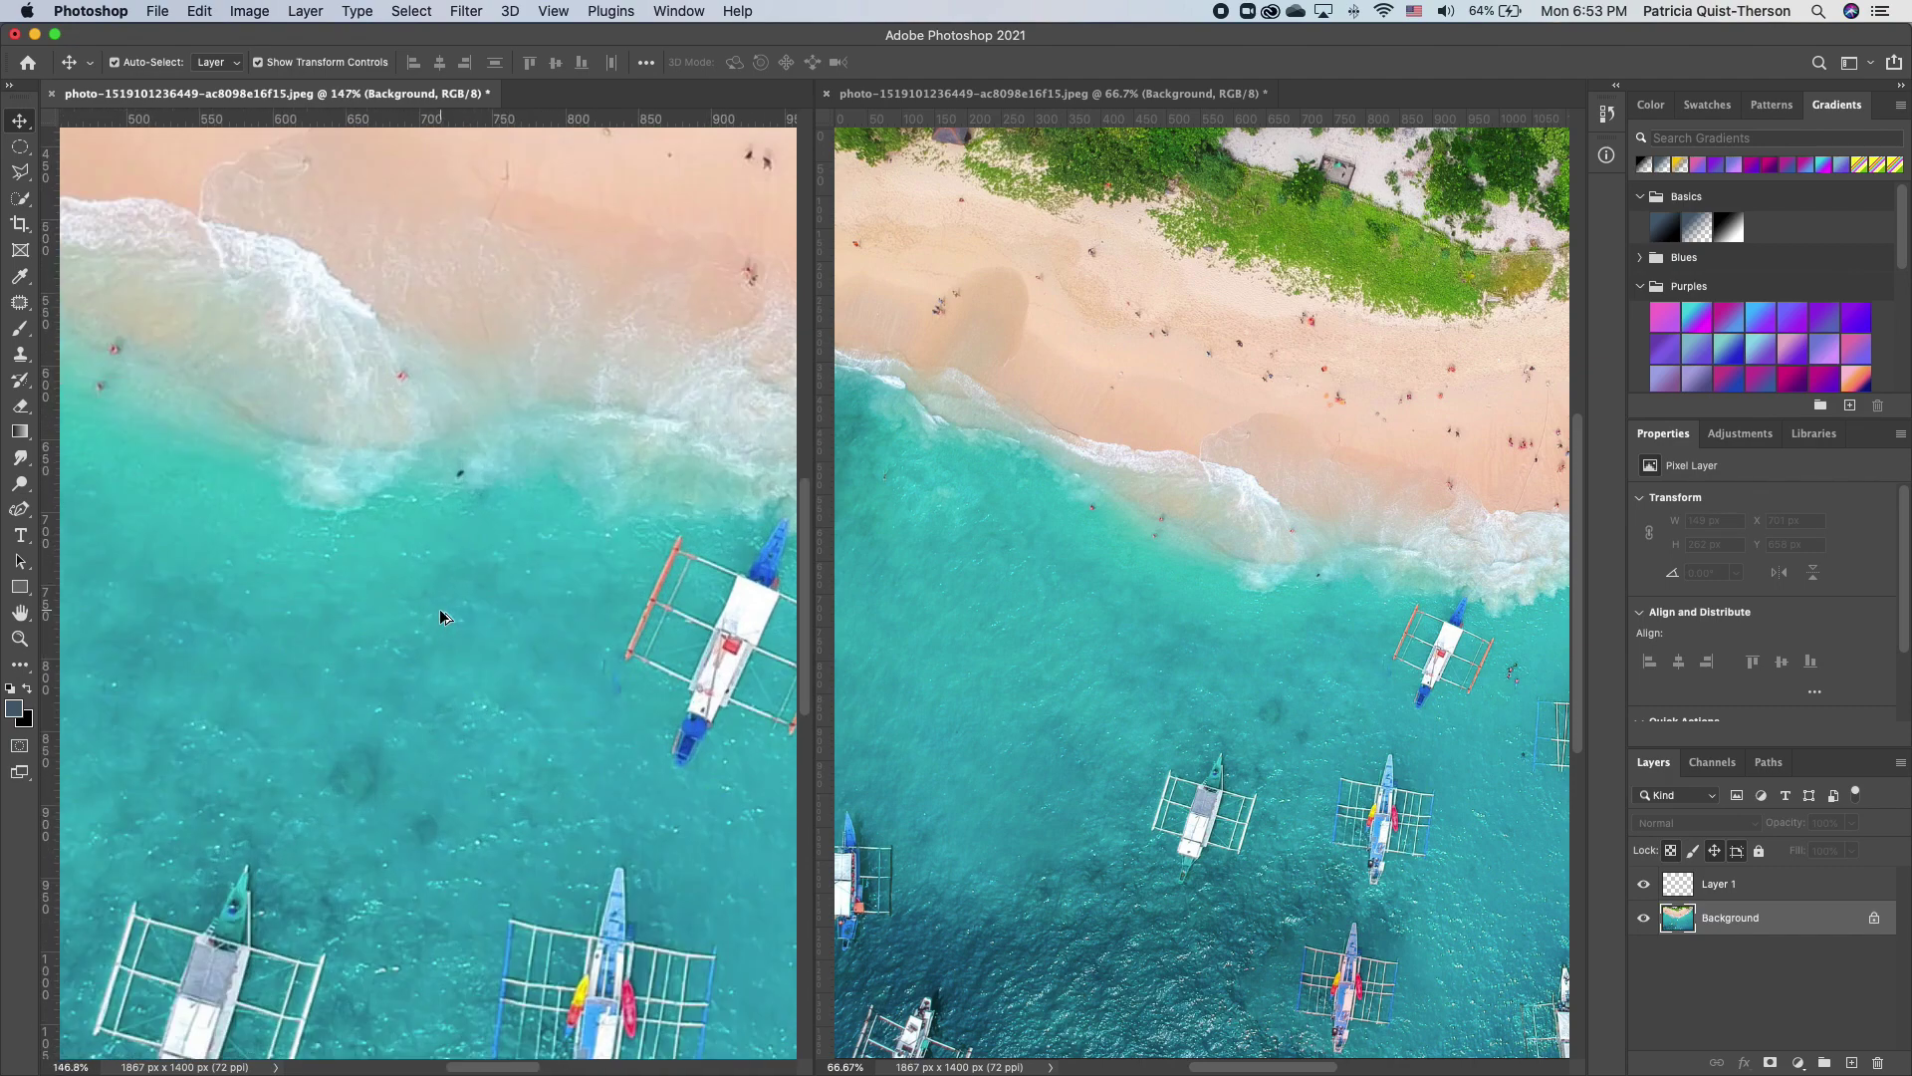
pyautogui.click(501, 626)
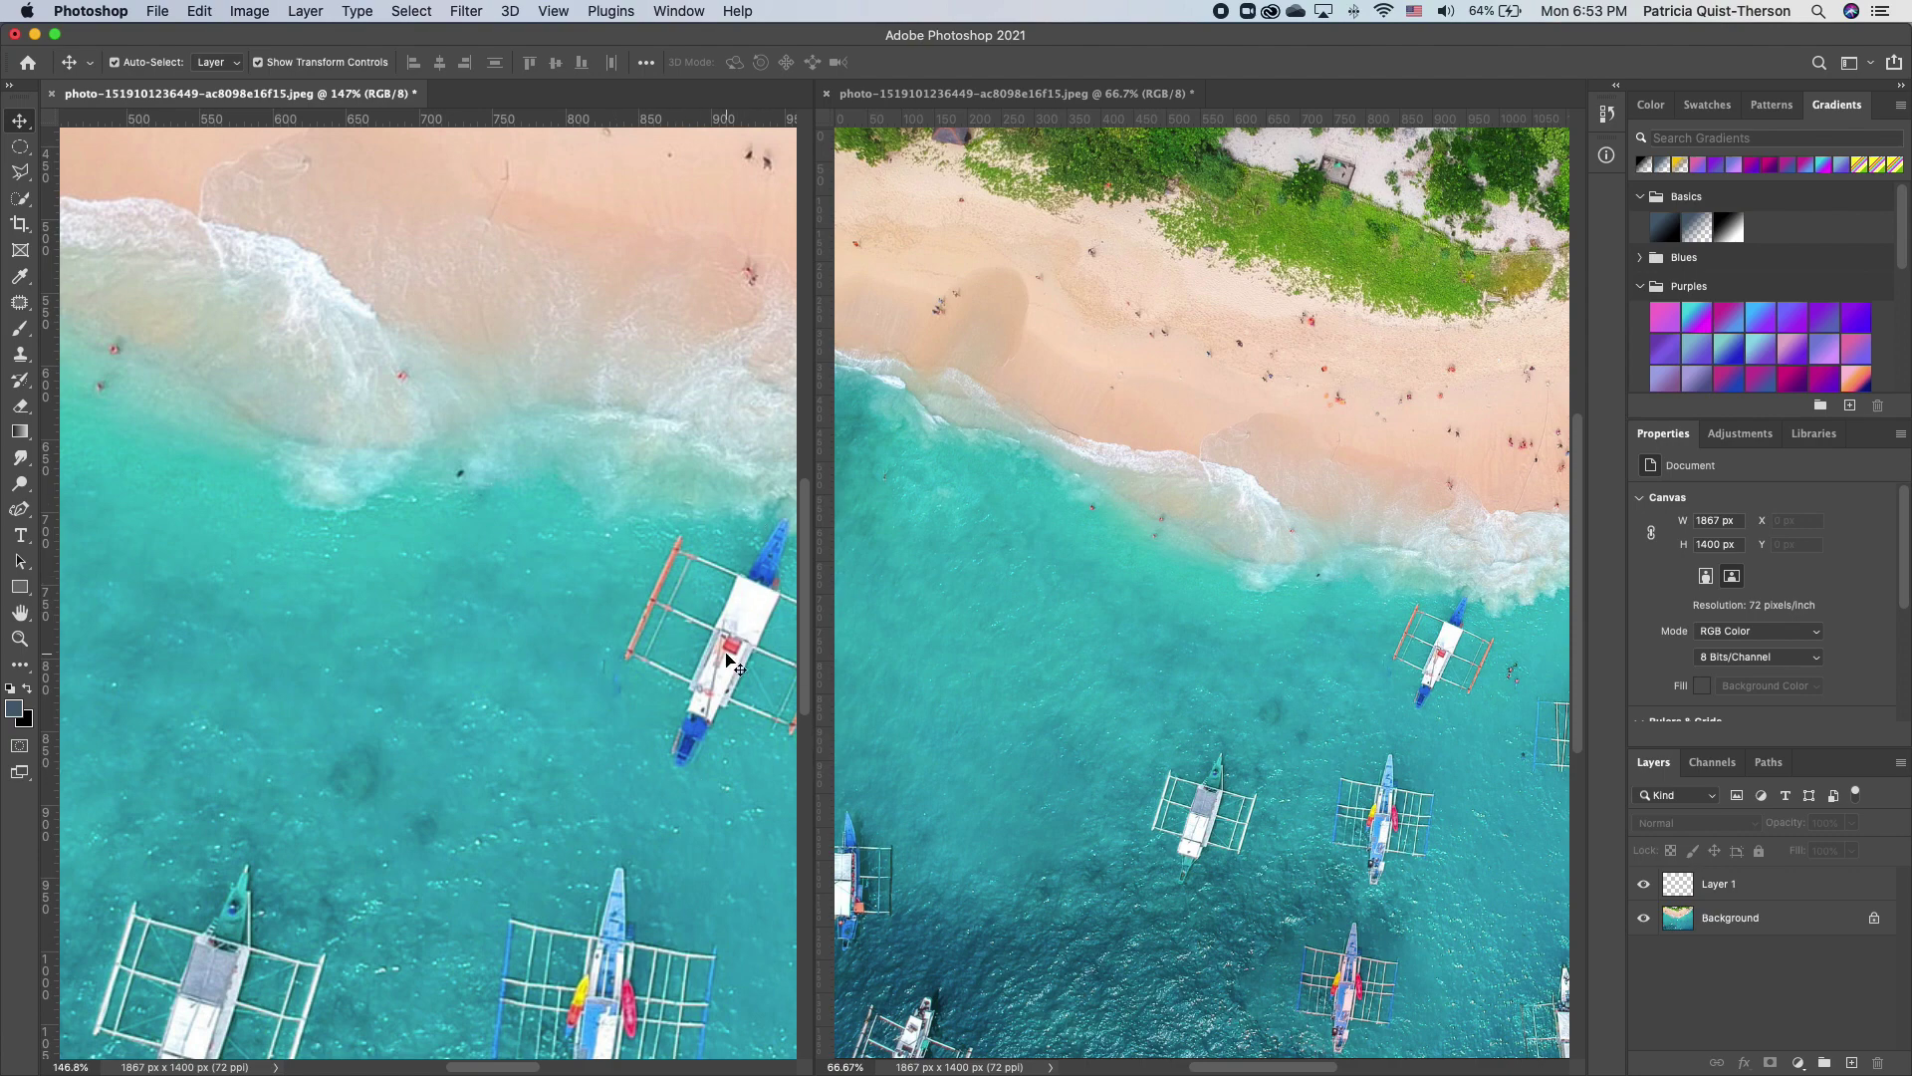
pyautogui.press('h')
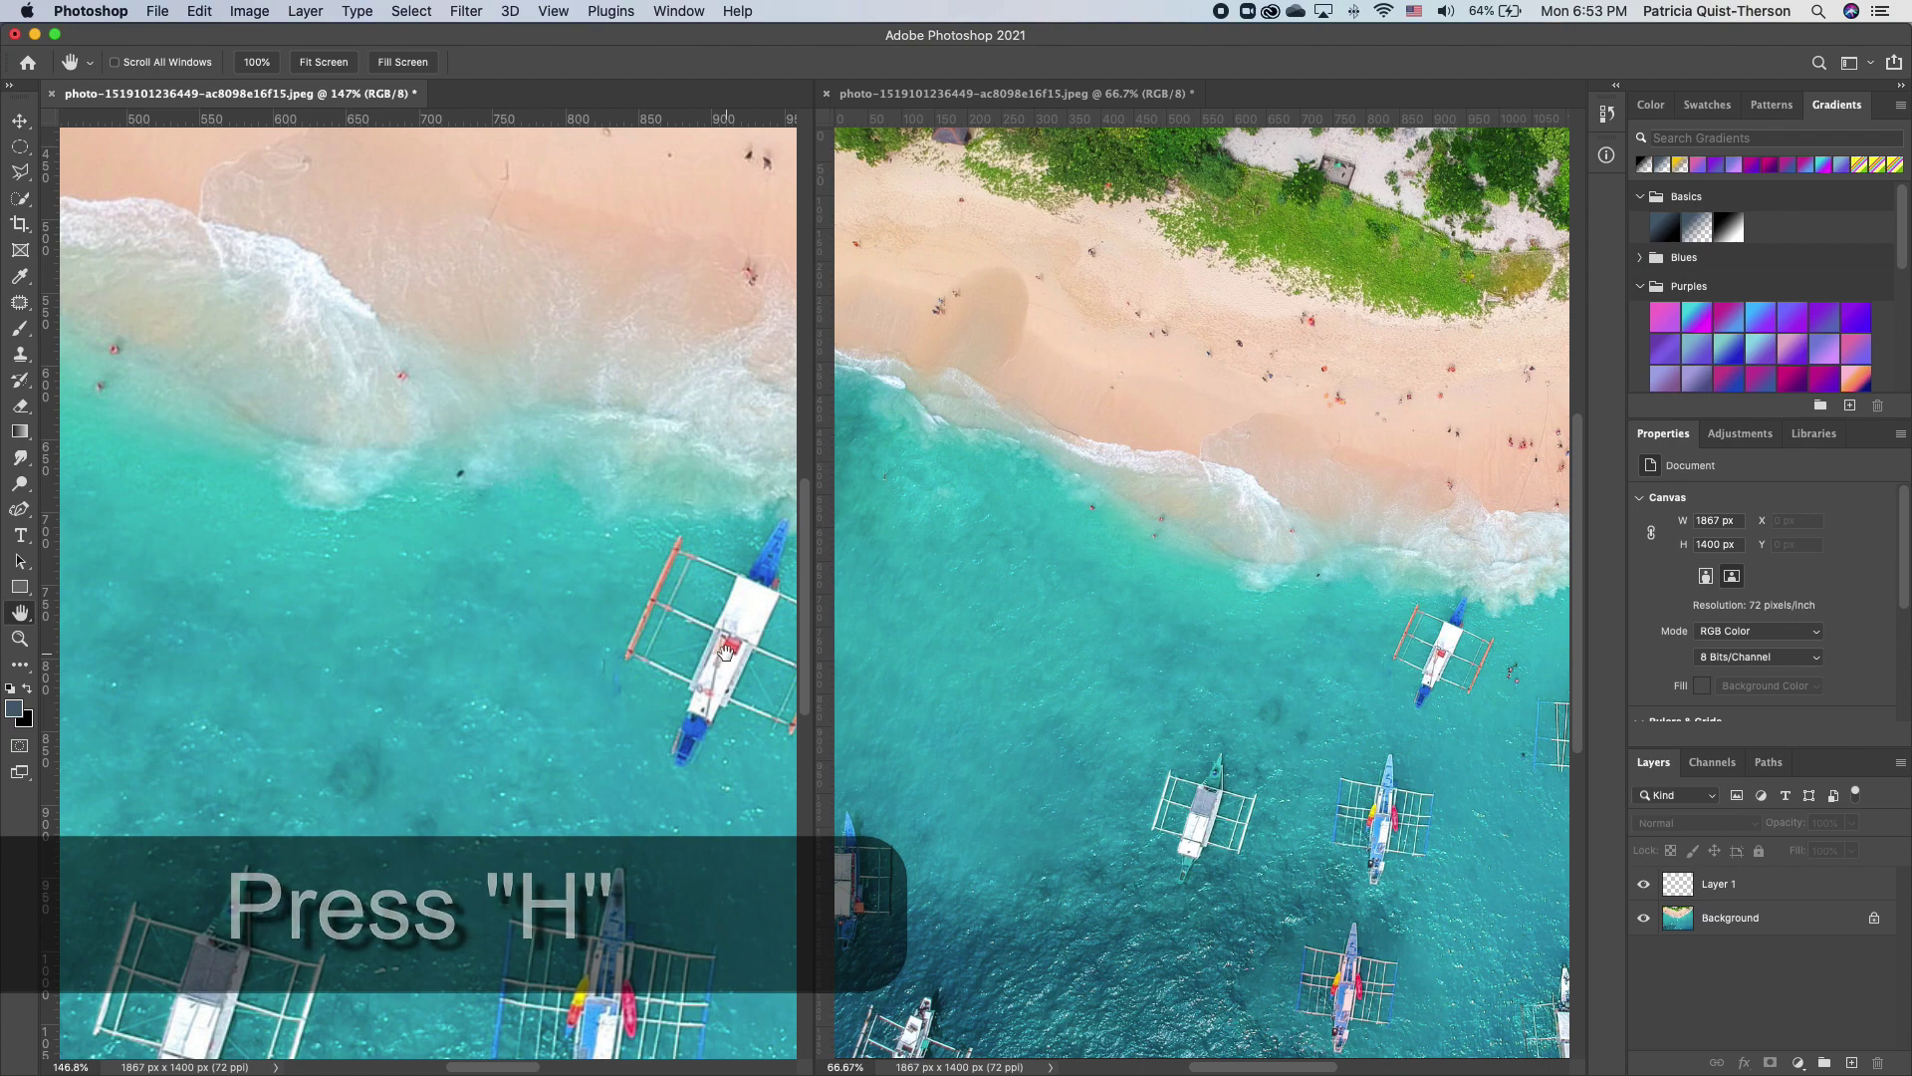
pyautogui.moveTo(726, 652); pyautogui.dragTo(410, 638)
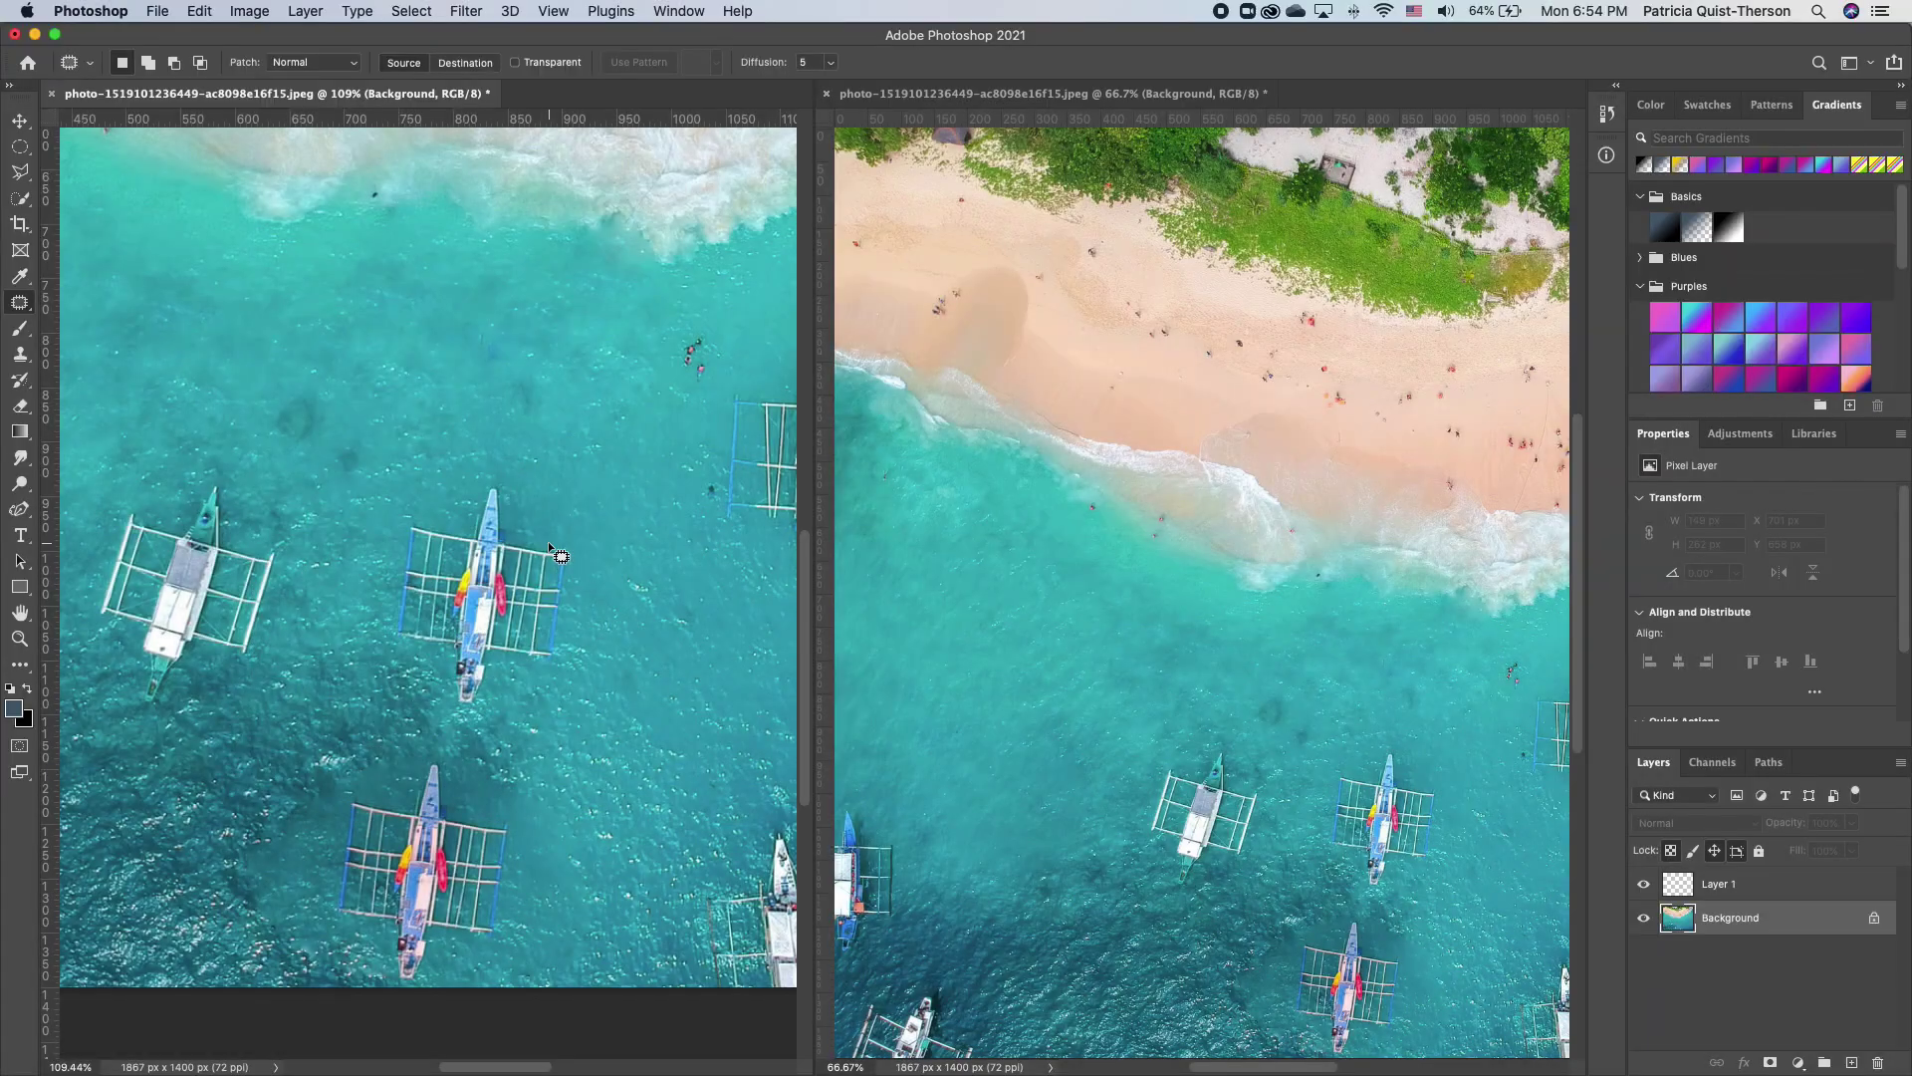
# Rotate the left view to about 78° and zoom to 375% on the boat's outrigger frame.
pyautogui.press('r')
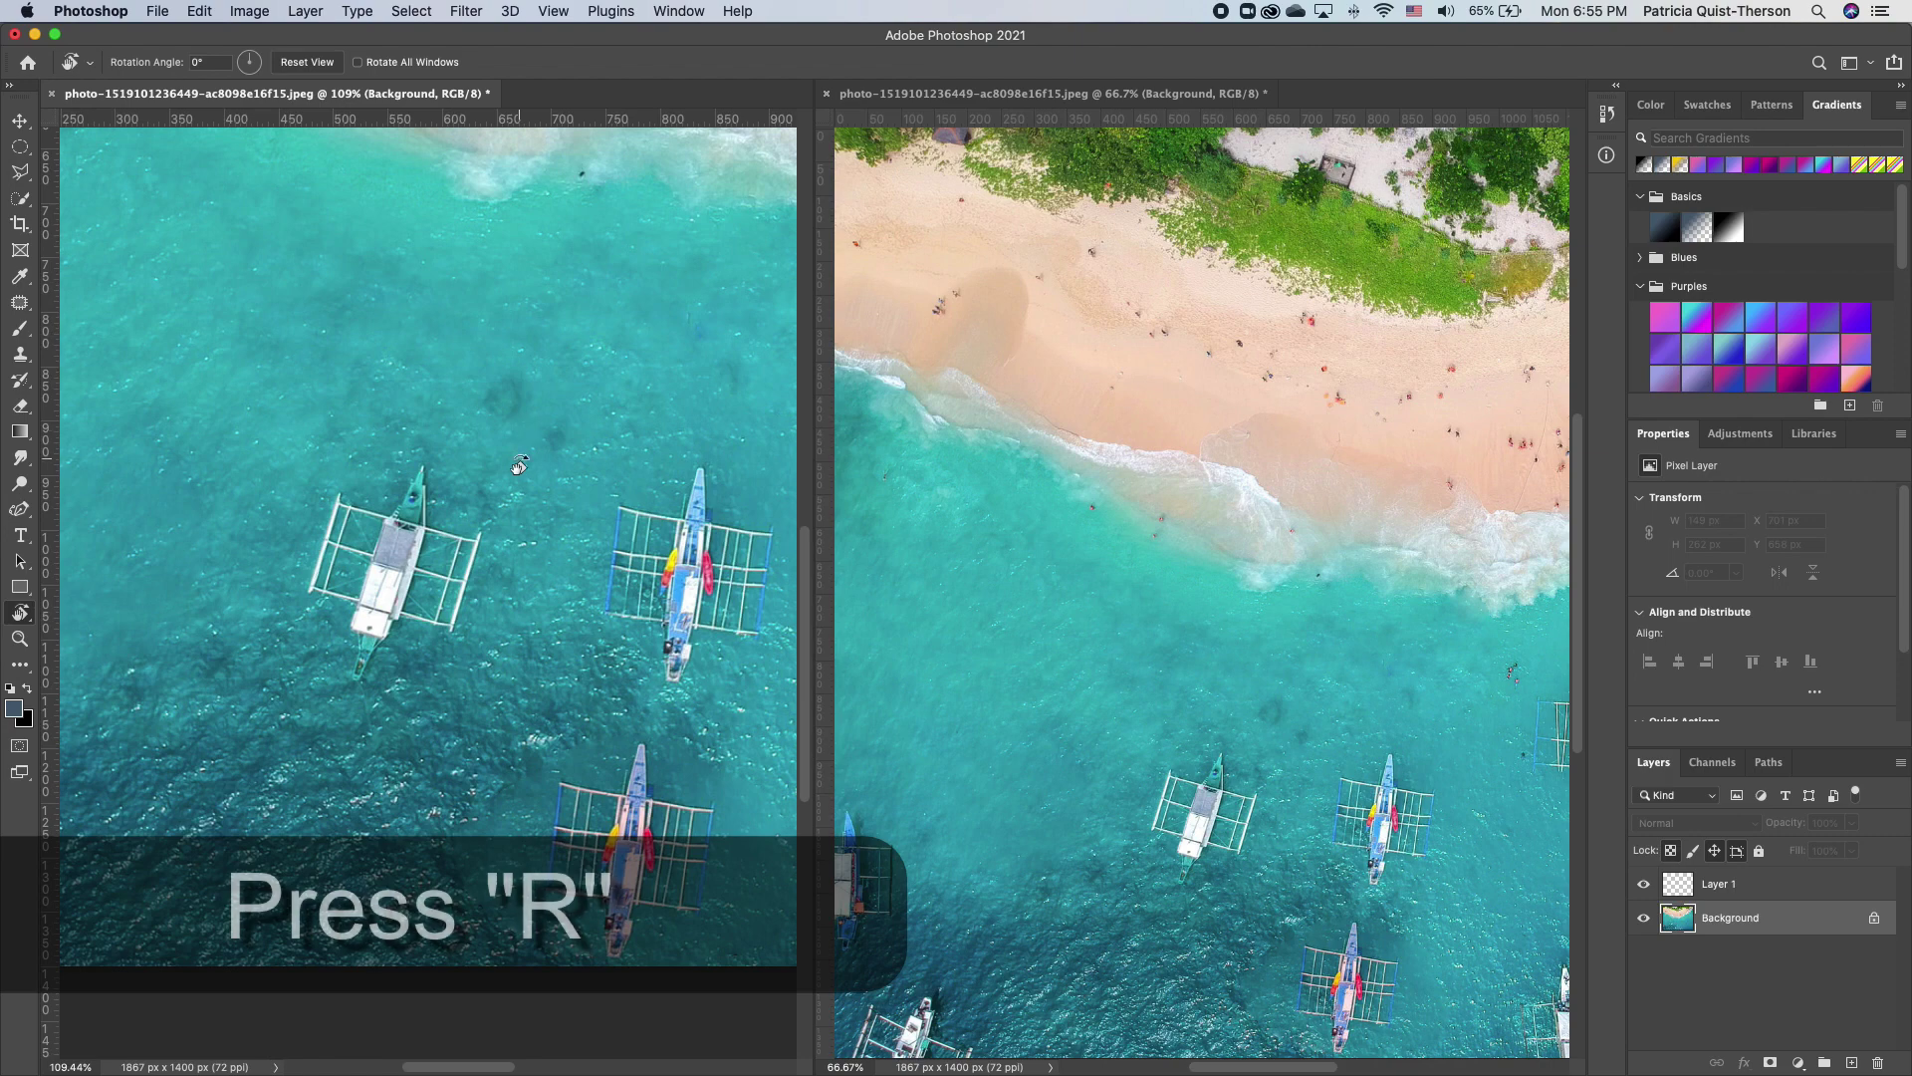
pyautogui.moveTo(488, 469); pyautogui.dragTo(487, 618)
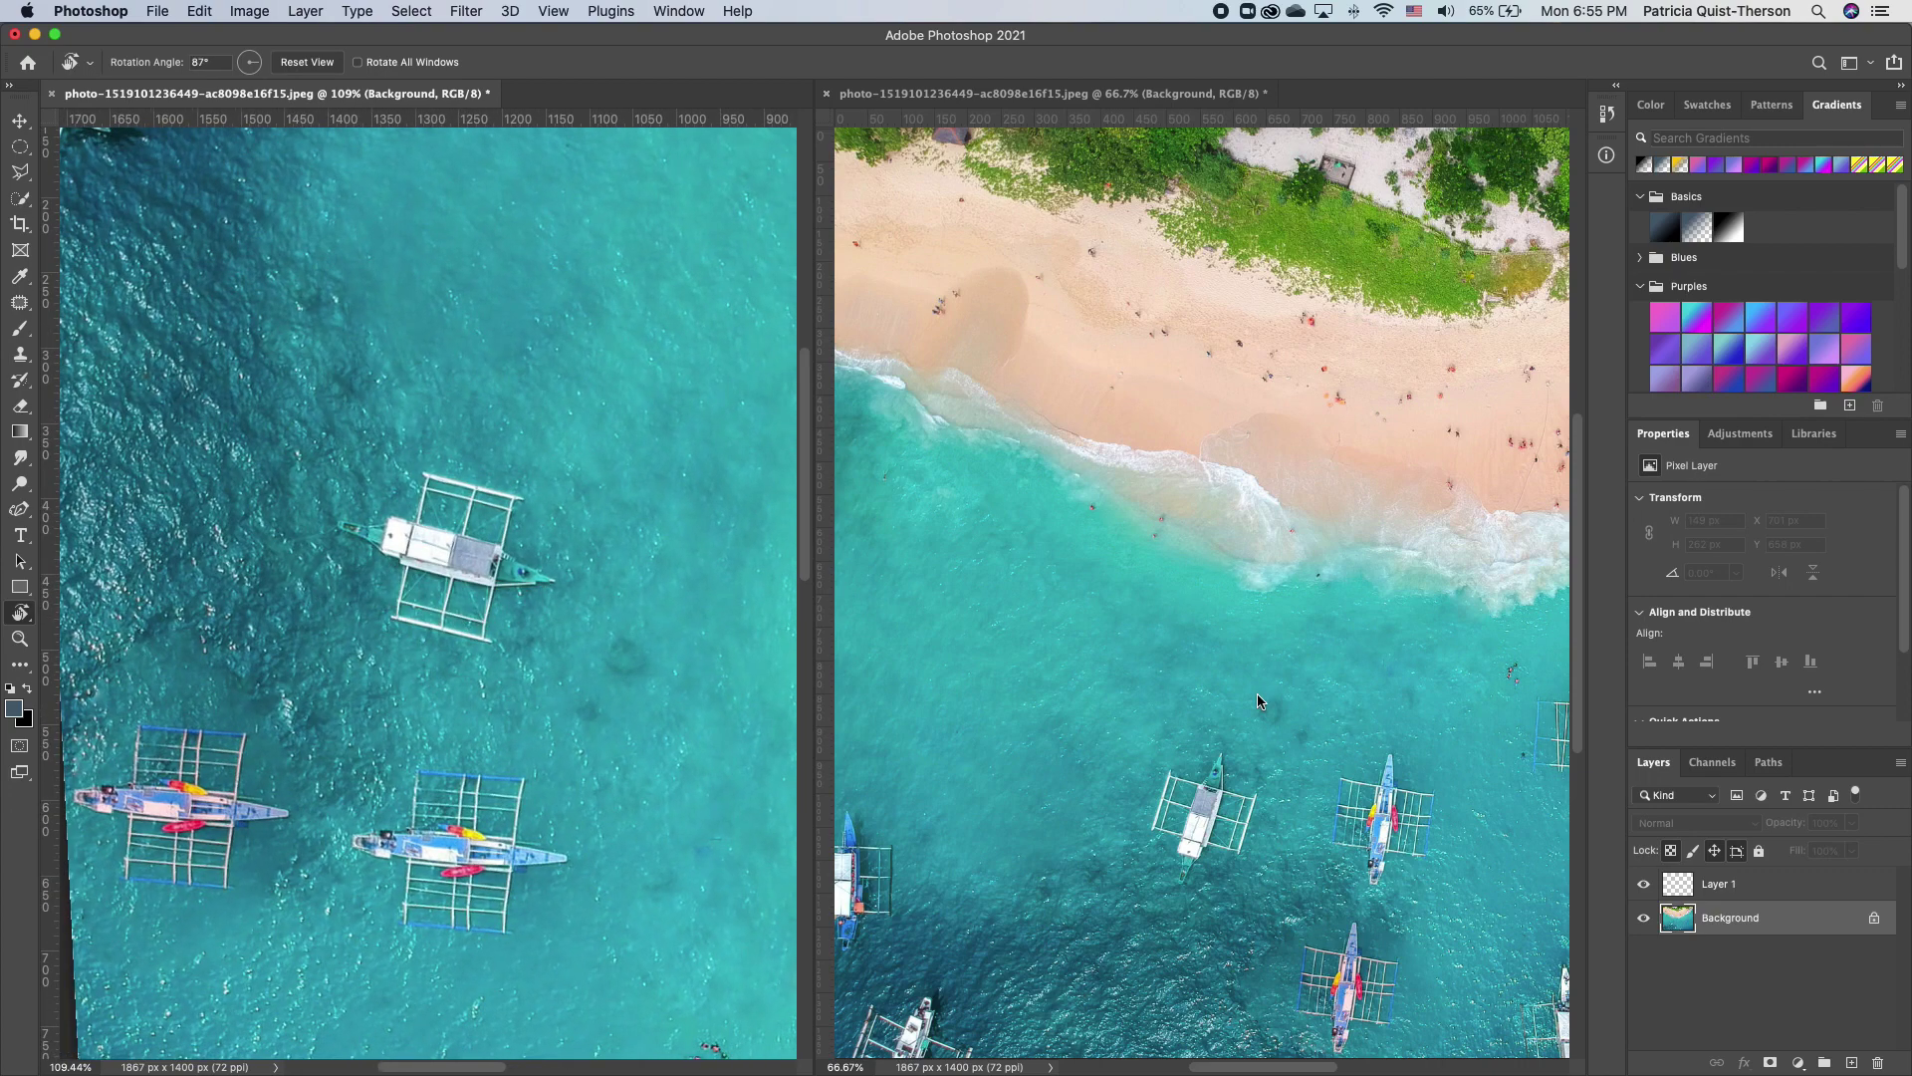
pyautogui.moveTo(507, 647); pyautogui.dragTo(524, 637)
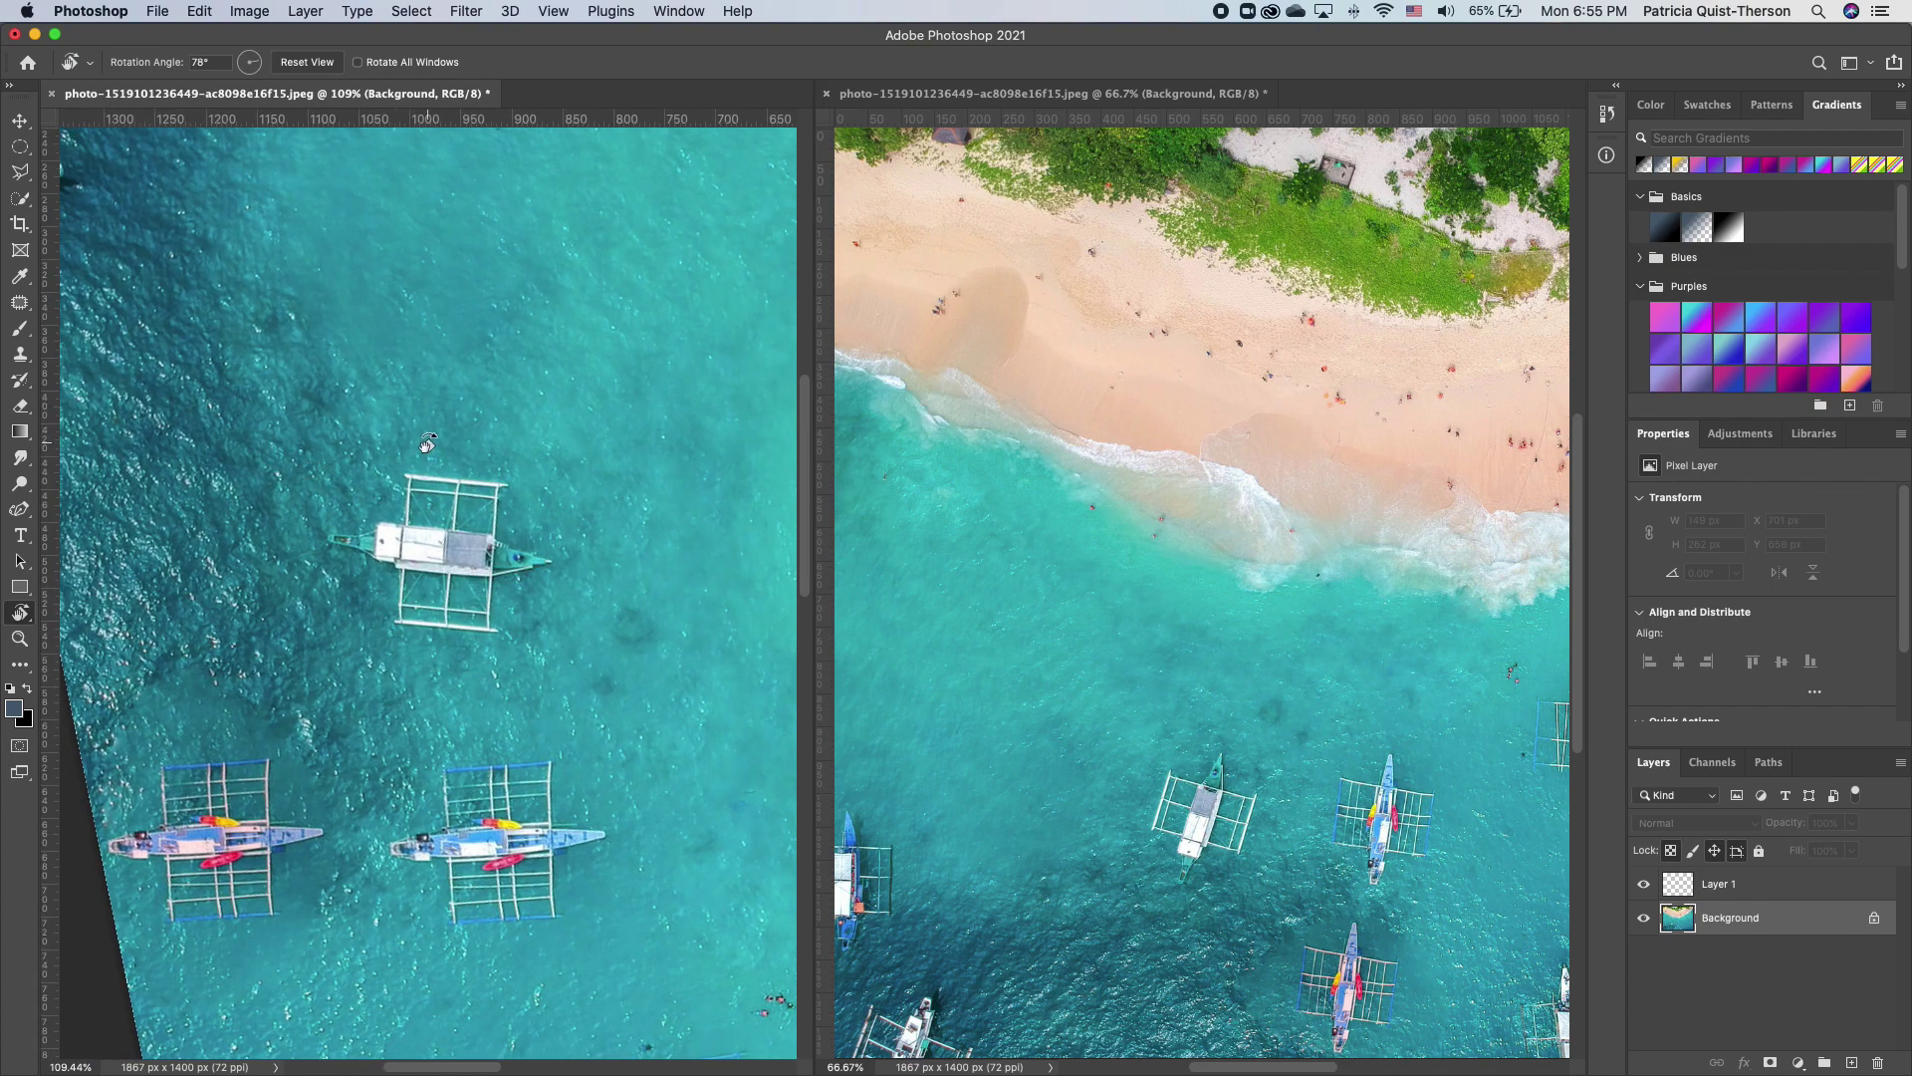
pyautogui.scroll(10, 426, 444)
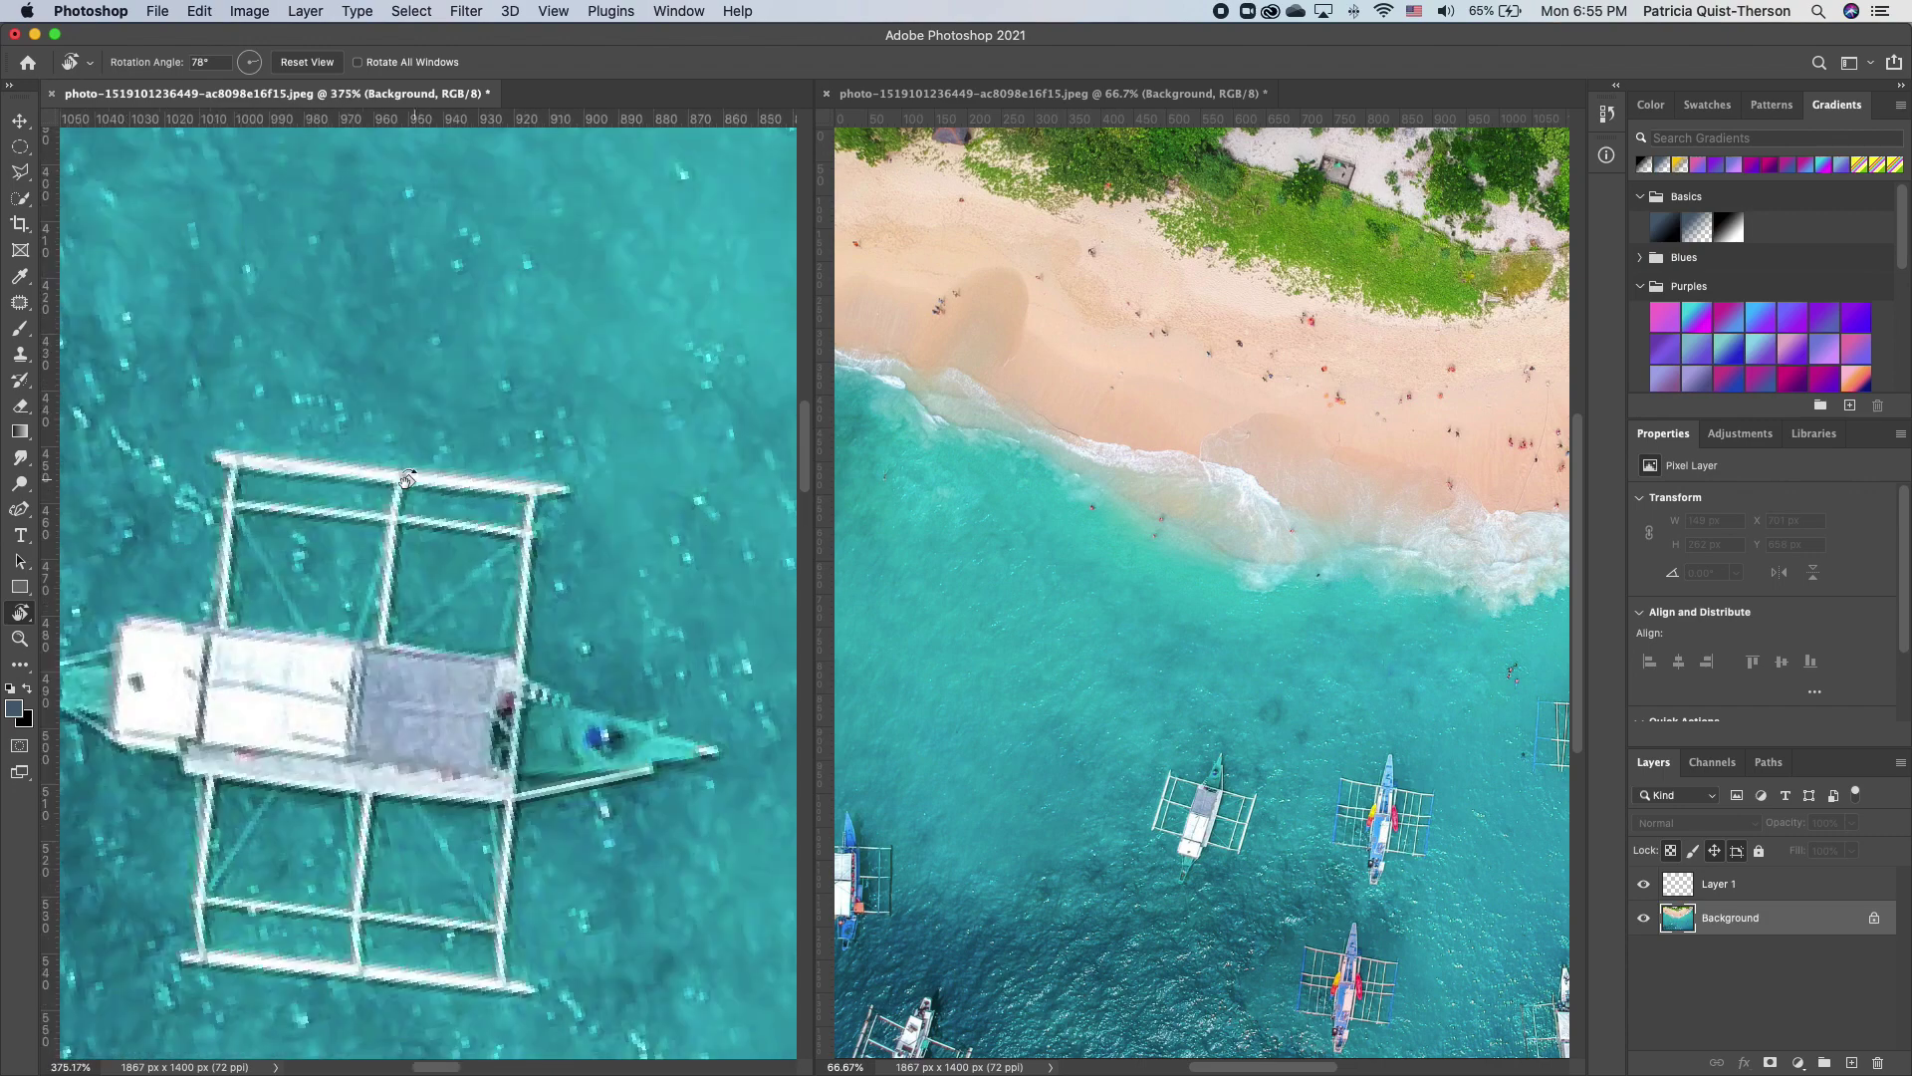
# Pick a dark brown painting colour and set the brush to 6 px.
pyautogui.press('b')
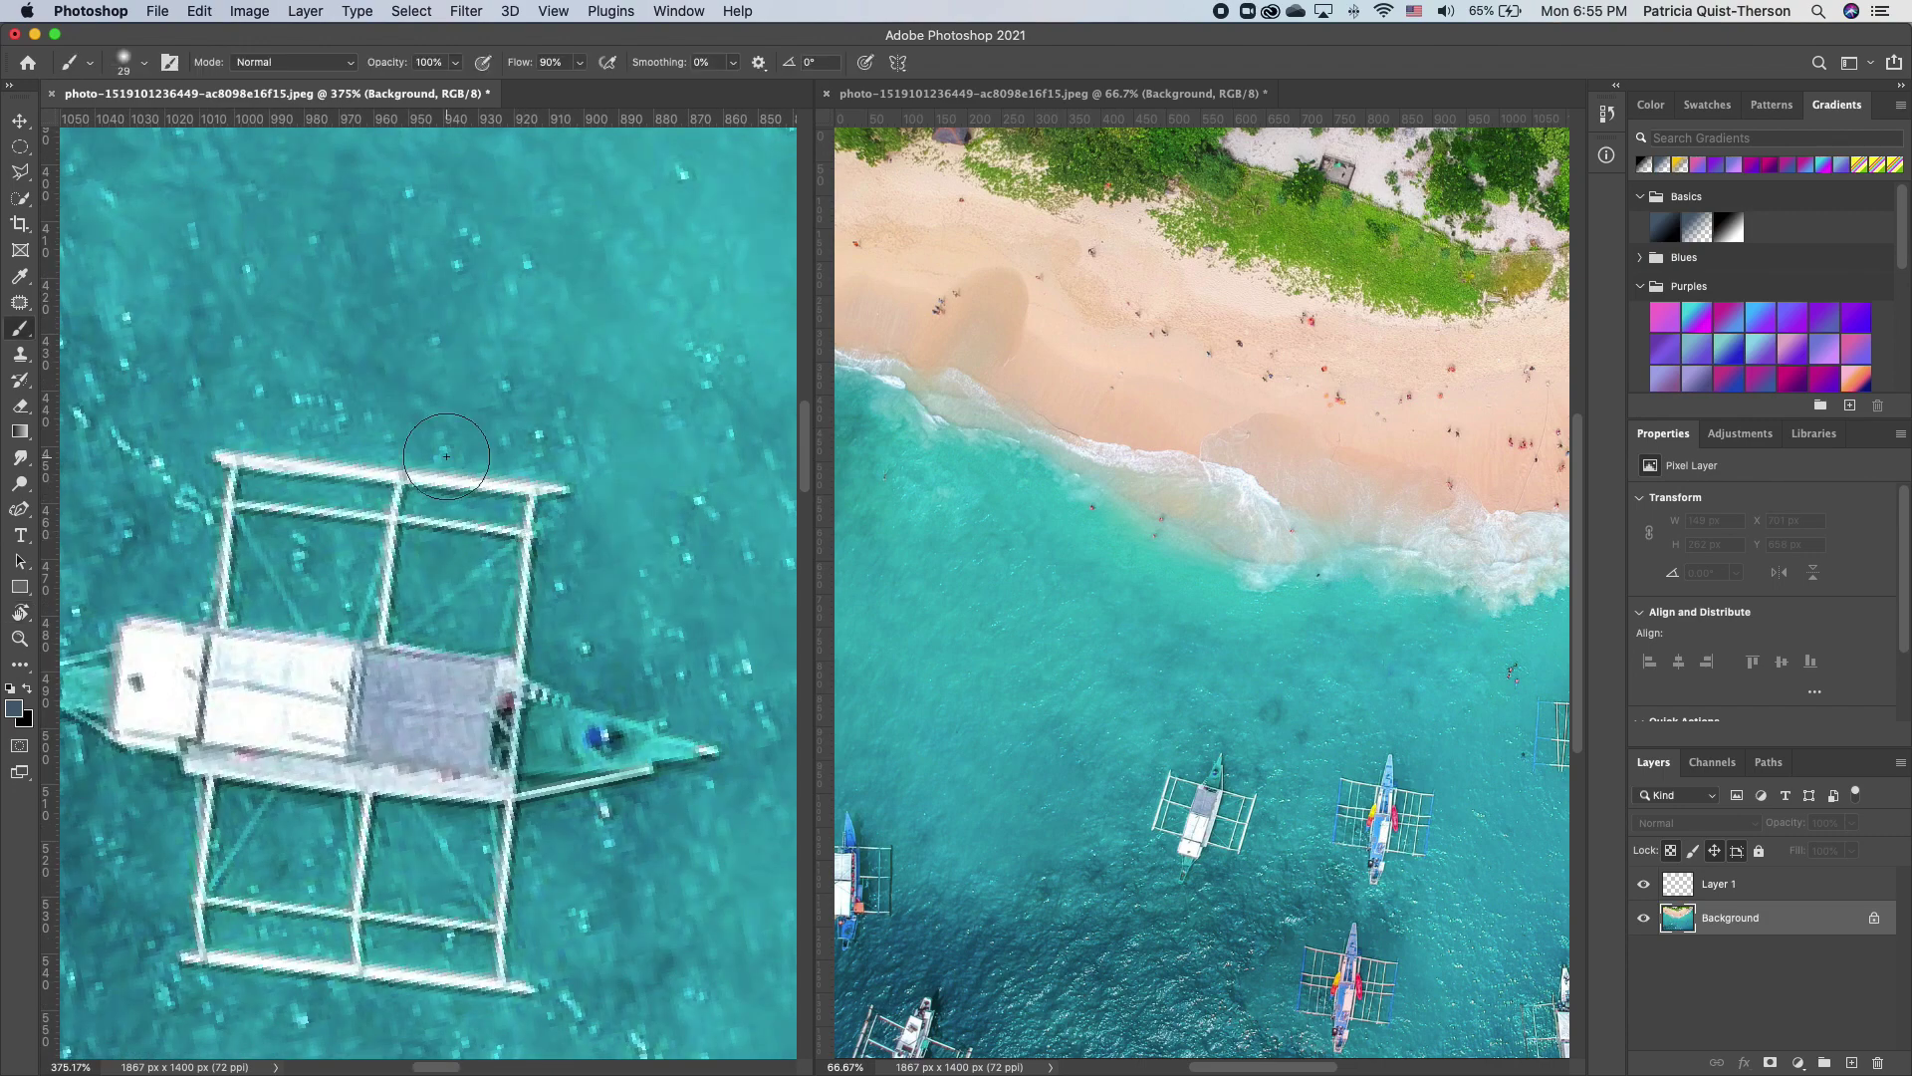
pyautogui.keyDown('ctrl'); pyautogui.keyDown('alt'); pyautogui.keyDown('super'); pyautogui.click(440, 353); pyautogui.keyUp('super'); pyautogui.keyUp('alt'); pyautogui.keyUp('ctrl')
pyautogui.moveTo(440, 353)
pyautogui.mouseDown()
pyautogui.moveTo(603, 344)
pyautogui.moveTo(598, 405)
pyautogui.mouseUp()
pyautogui.moveTo(478, 443); pyautogui.dragTo(428, 442)
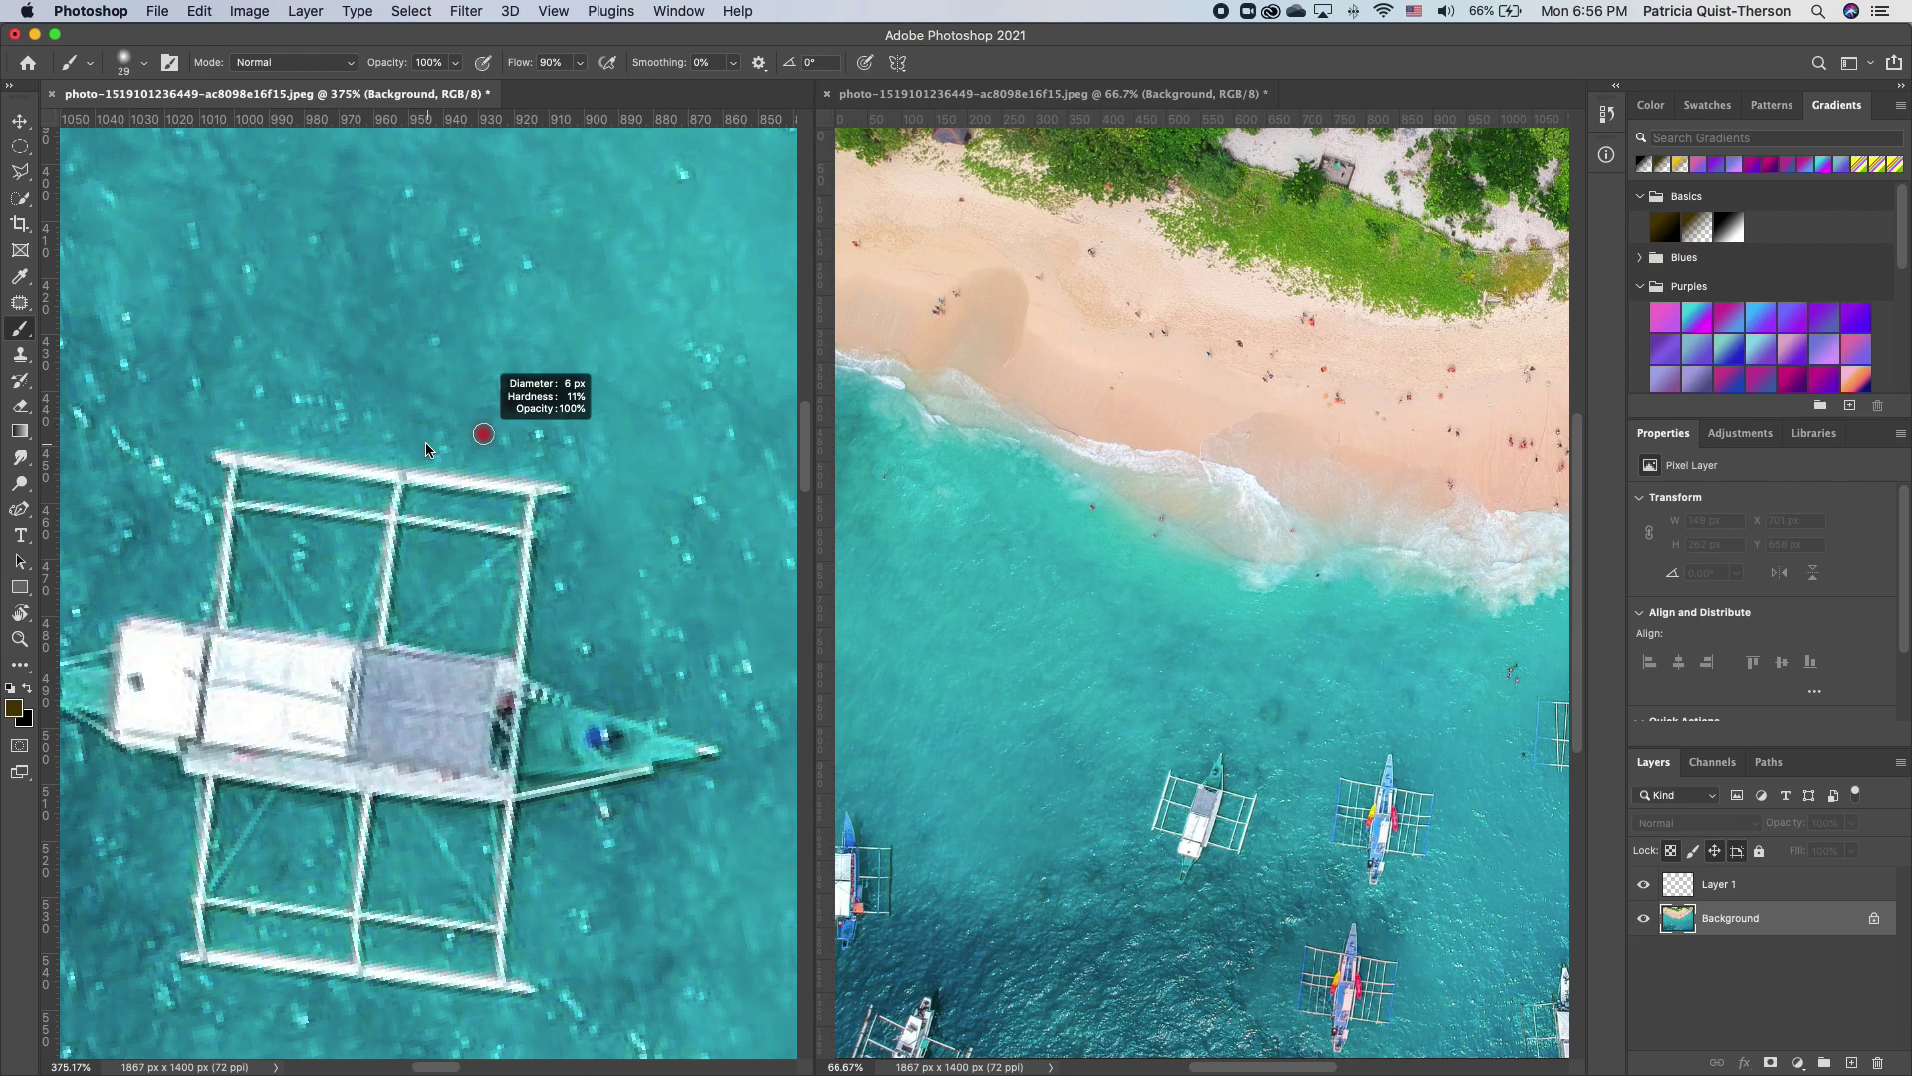
pyautogui.moveTo(427, 445); pyautogui.dragTo(426, 445)
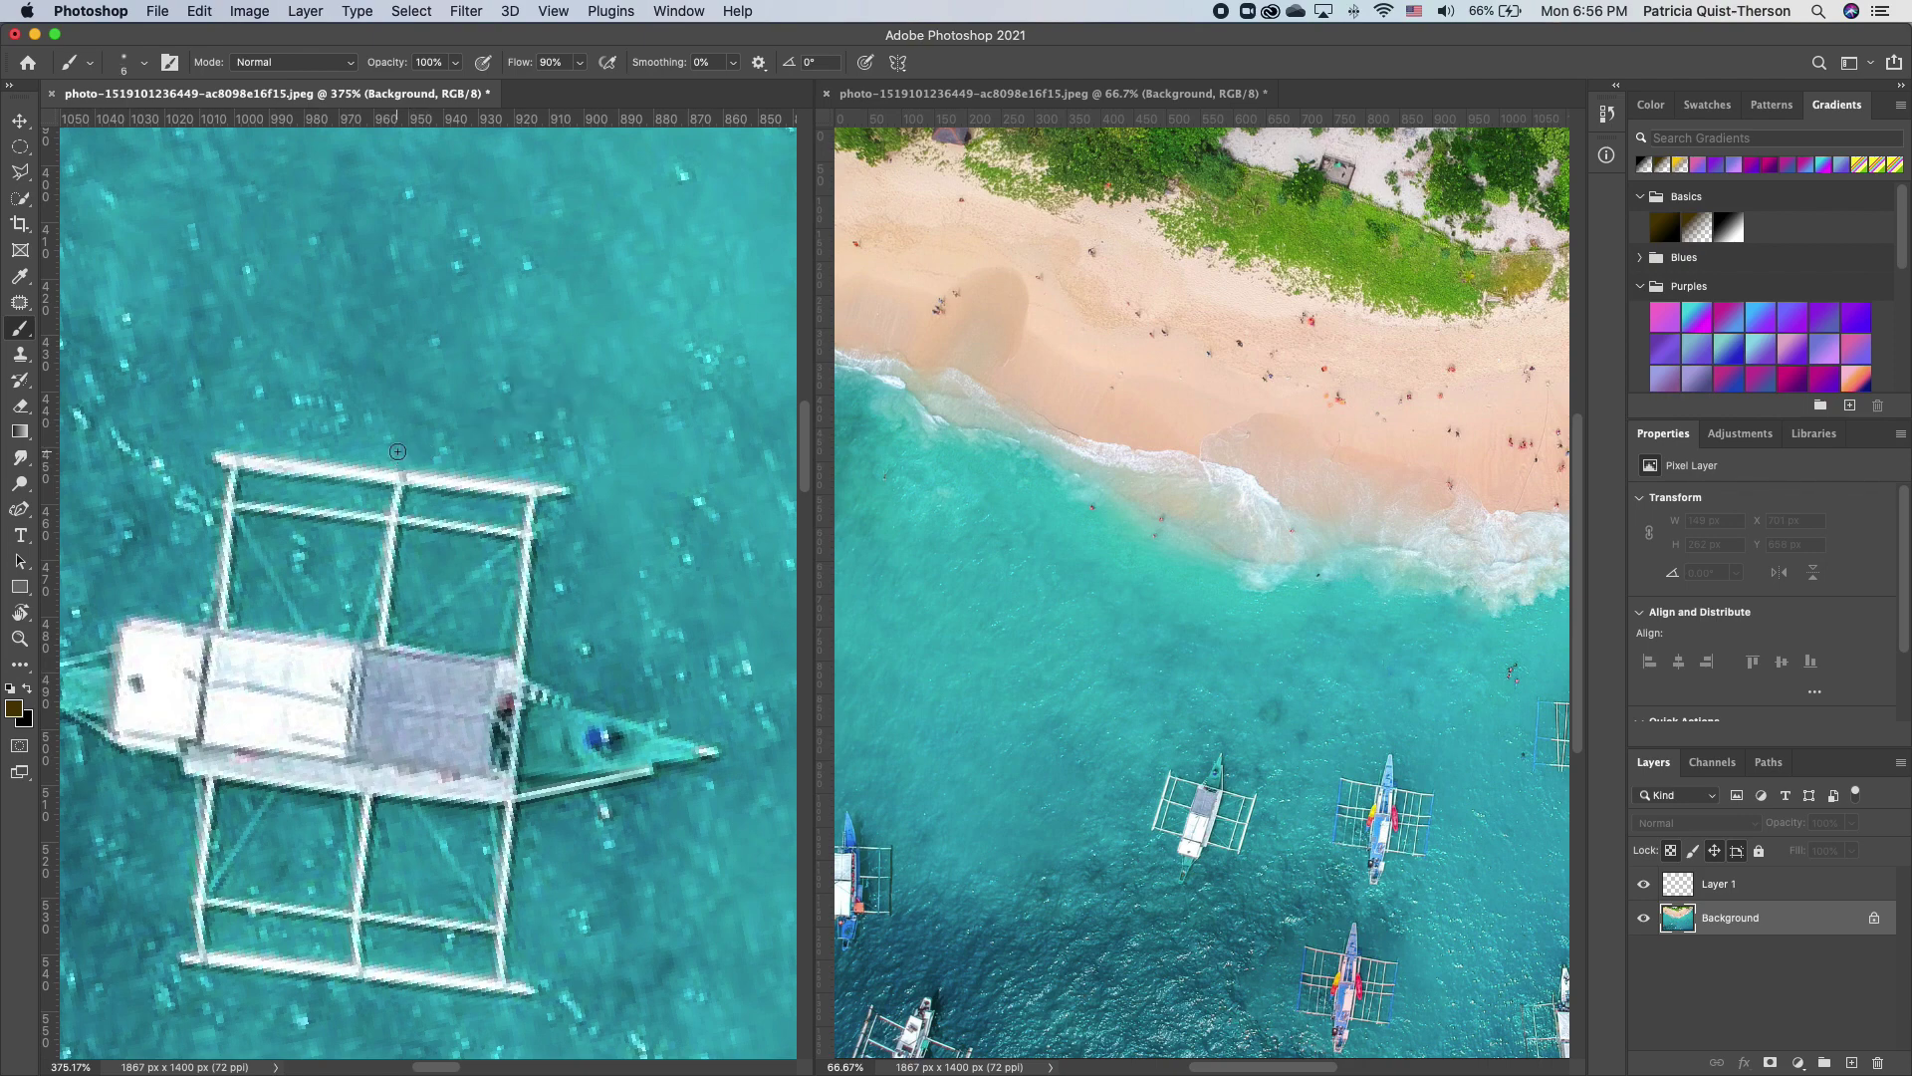
# Zoom to 725% and centre the view on the upper outrigger bar.
pyautogui.scroll(5, 397, 452)
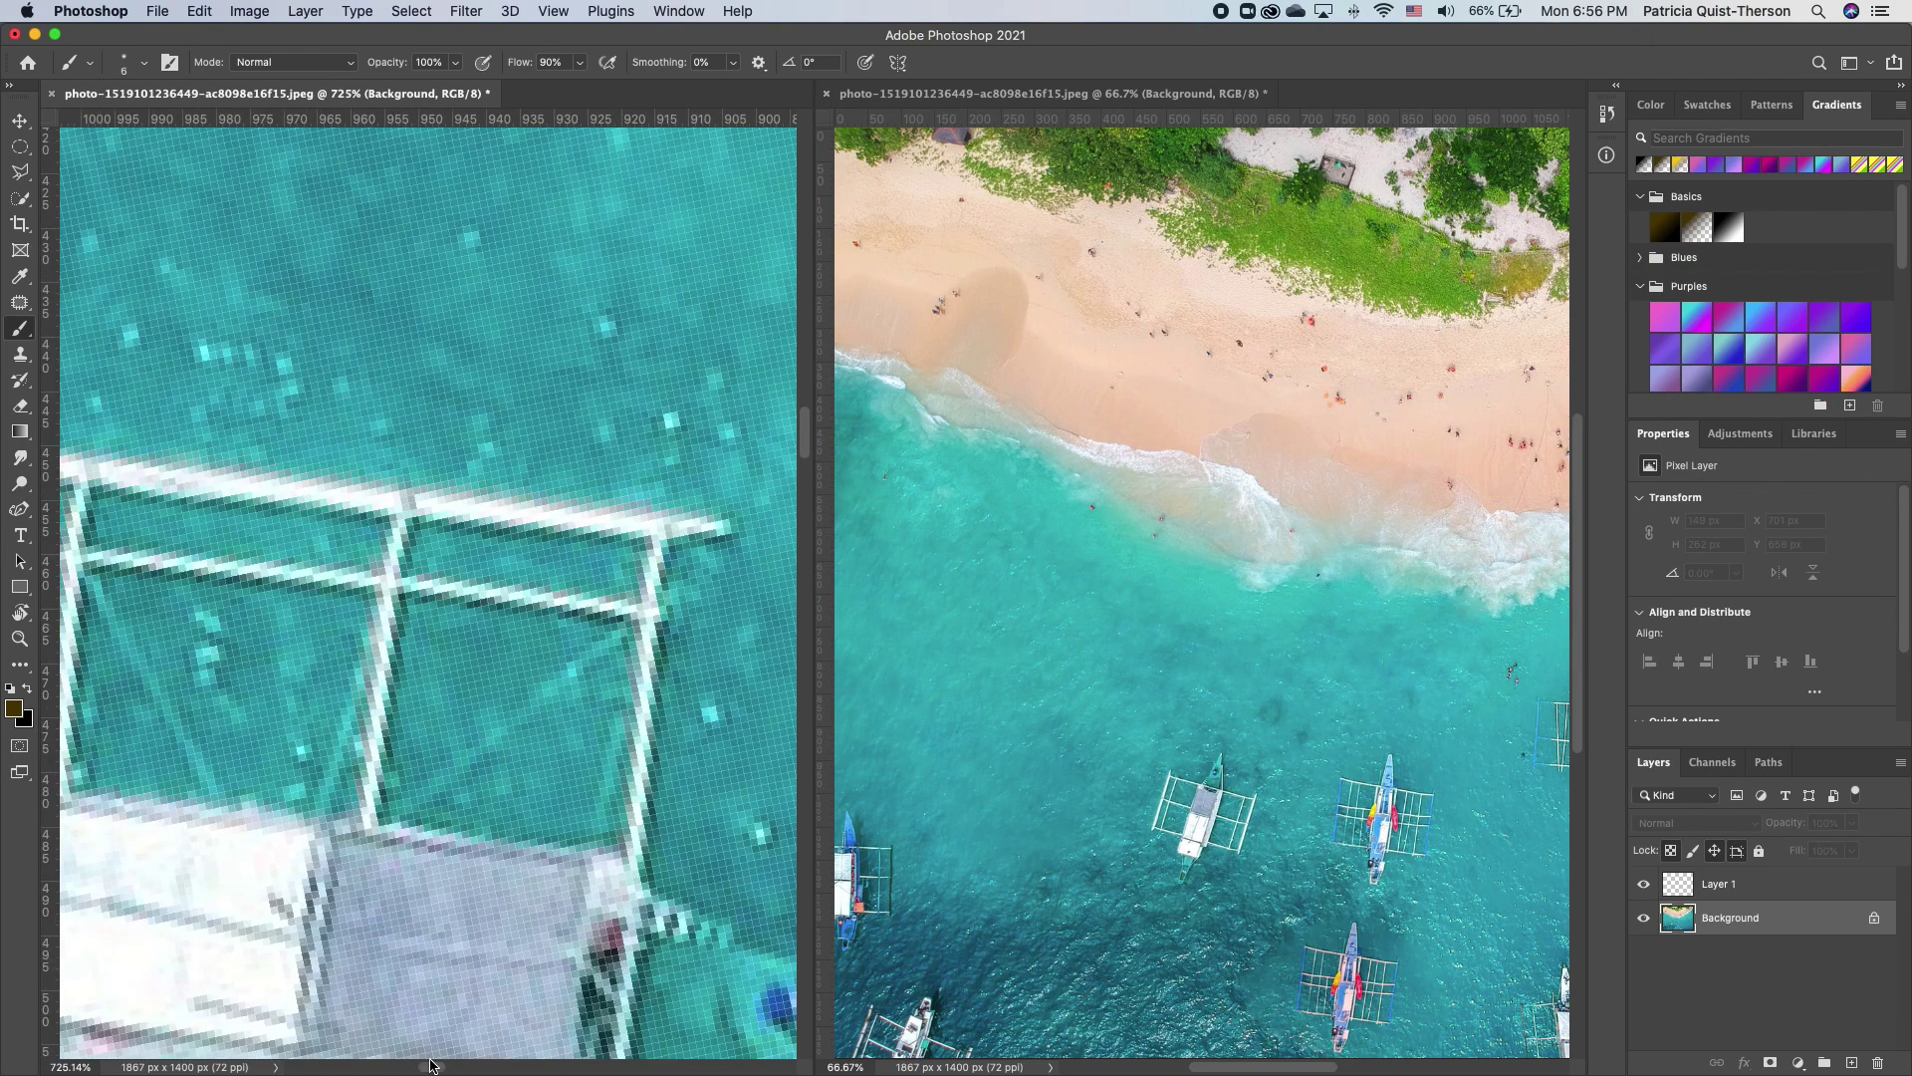
pyautogui.press('space')
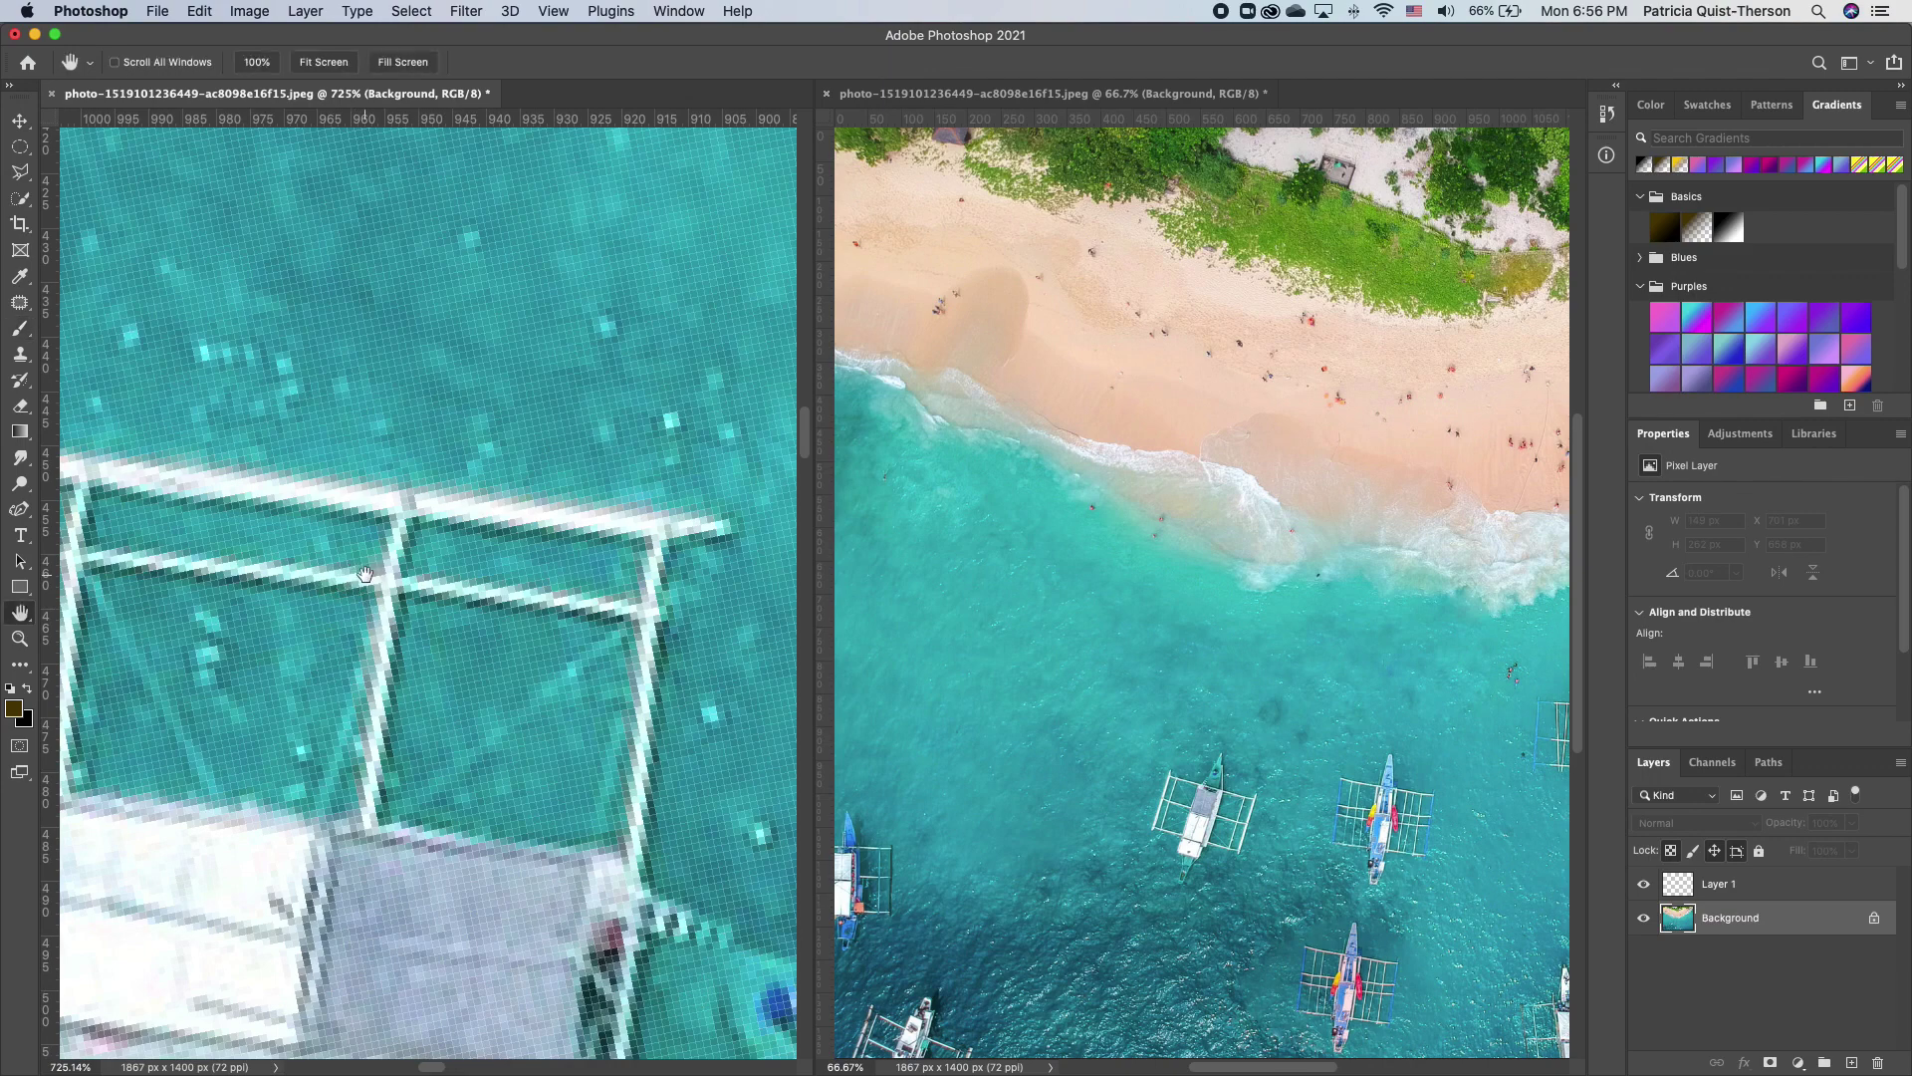
pyautogui.moveTo(365, 574); pyautogui.dragTo(412, 557)
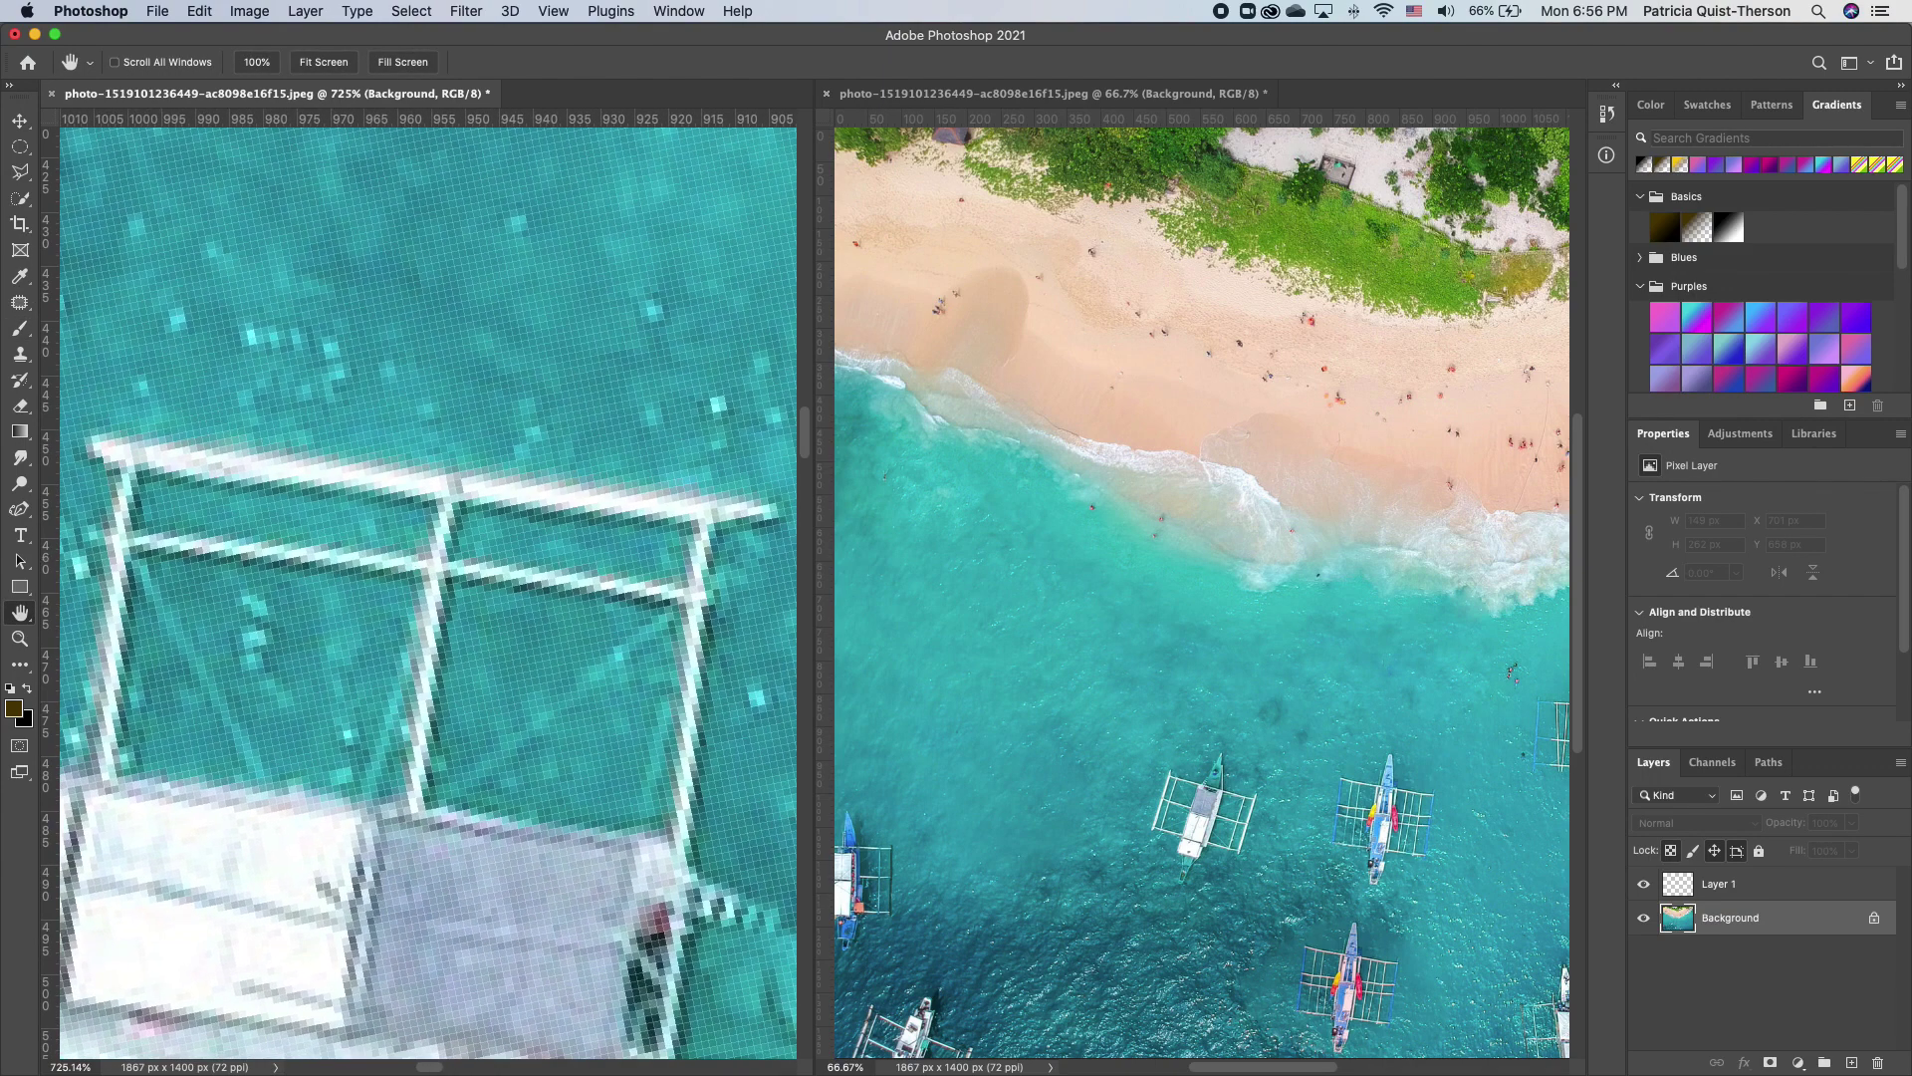
# Brush along the upper outrigger bar and raise brush Flow to 100%.
pyautogui.click(20, 329)
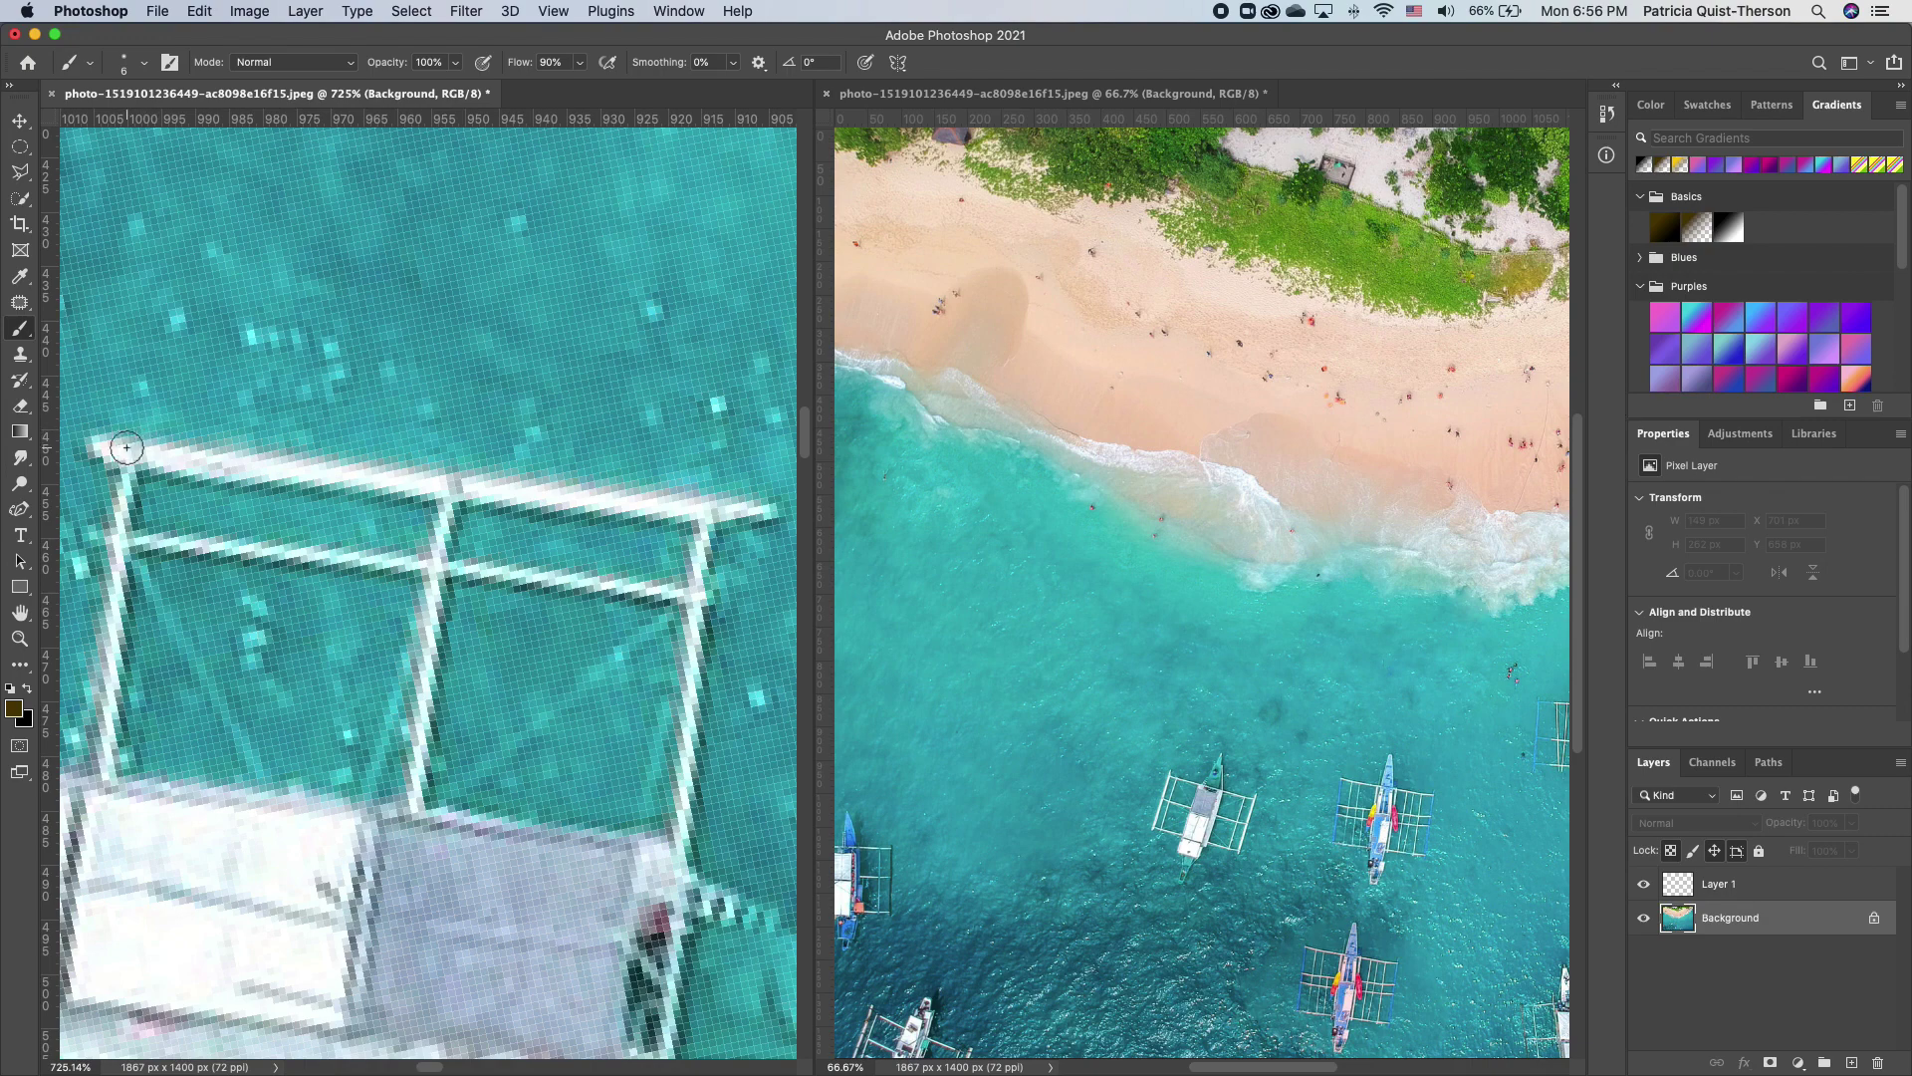
pyautogui.moveTo(102, 447); pyautogui.dragTo(762, 513)
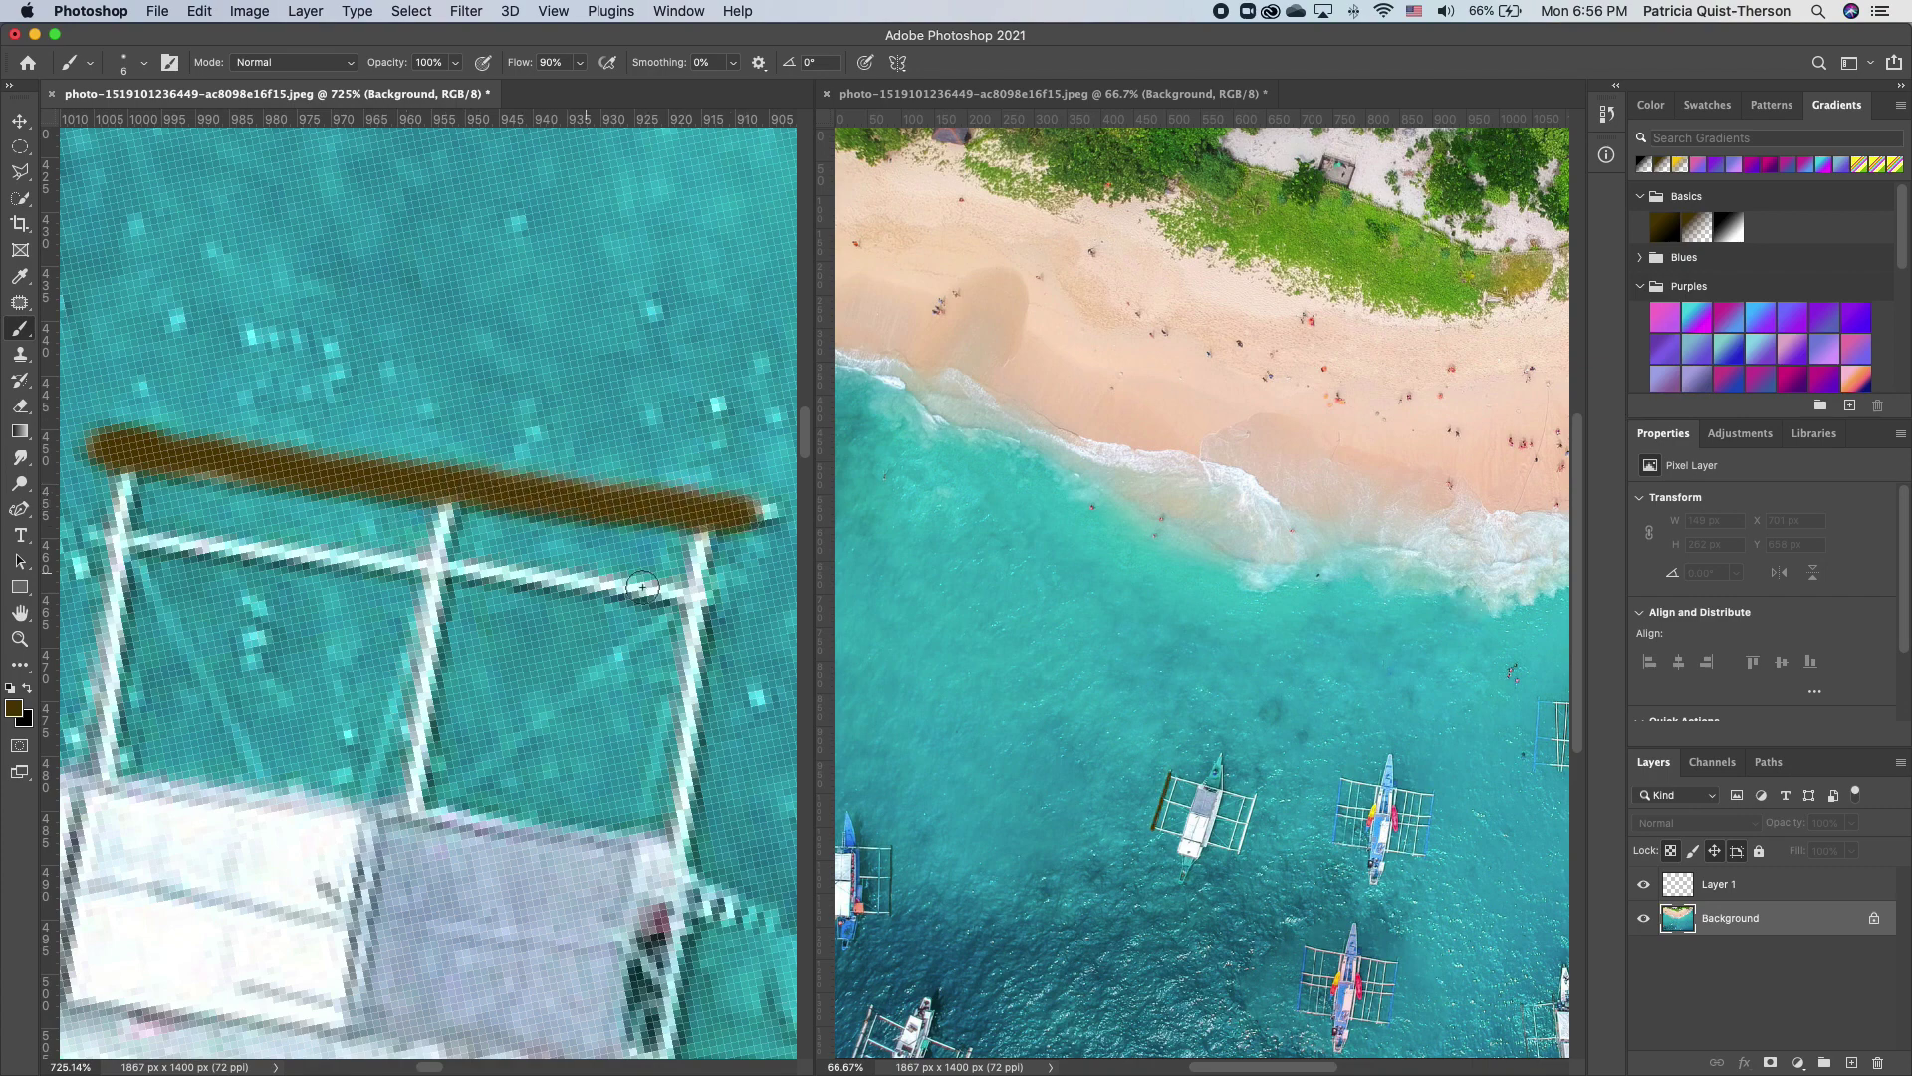
pyautogui.click(580, 63)
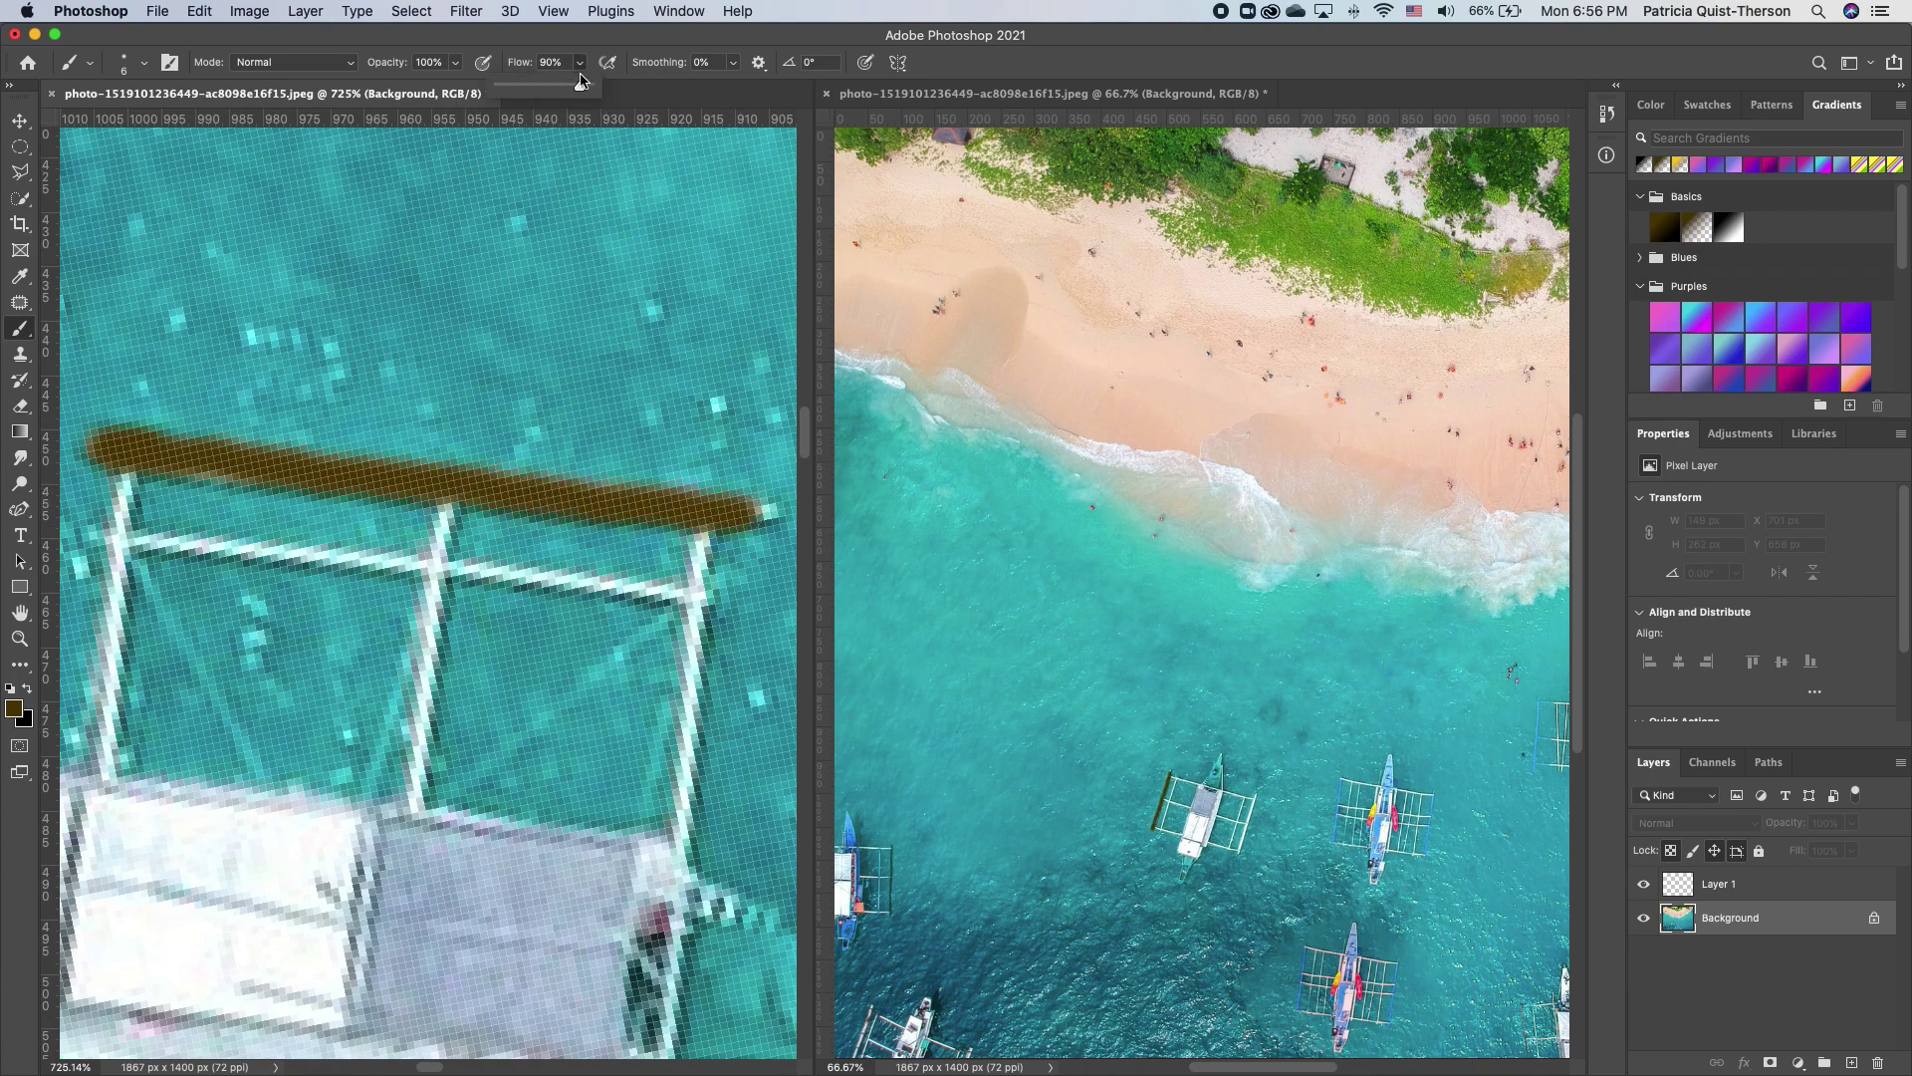
pyautogui.moveTo(582, 90); pyautogui.dragTo(652, 93)
# Set the foreground colour to red e20448 and repaint the upper outrigger bar.
pyautogui.click(14, 708)
pyautogui.moveTo(875, 296); pyautogui.dragTo(875, 201)
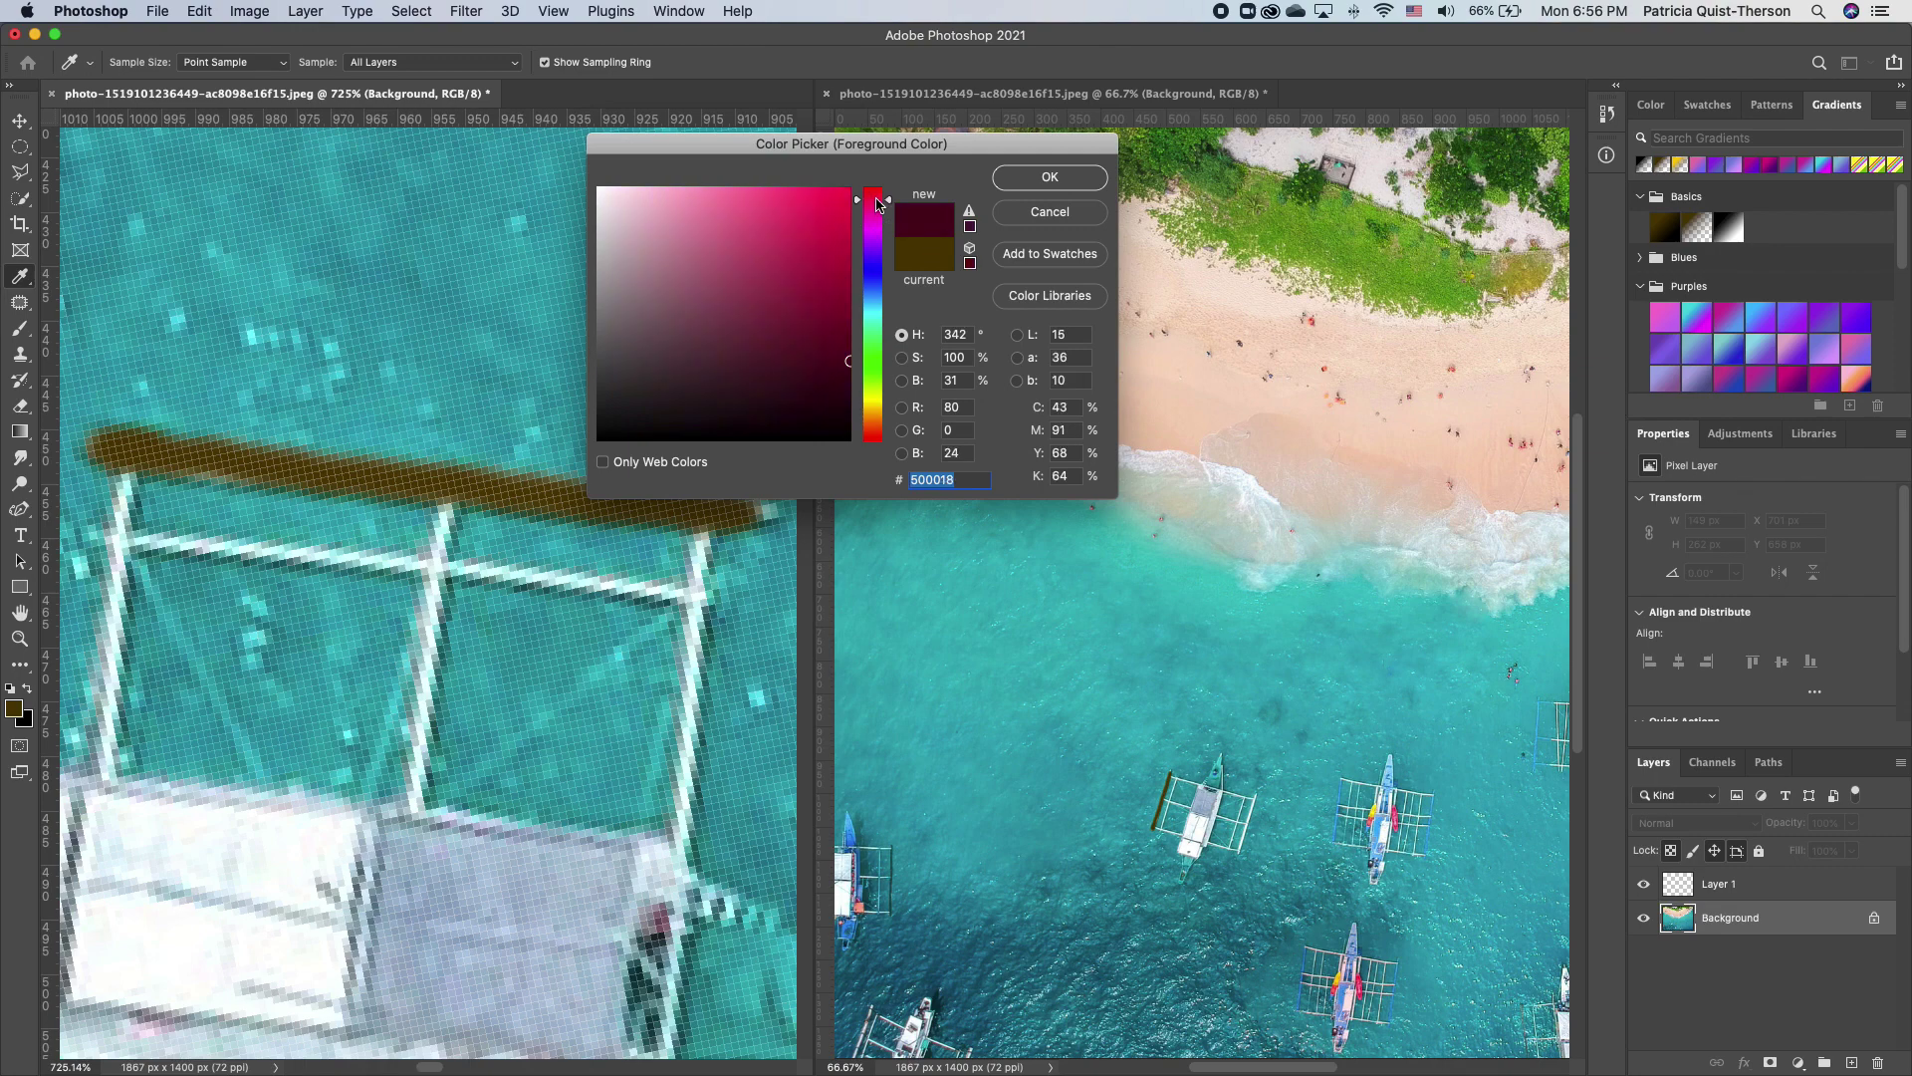
pyautogui.click(845, 215)
pyautogui.click(1064, 169)
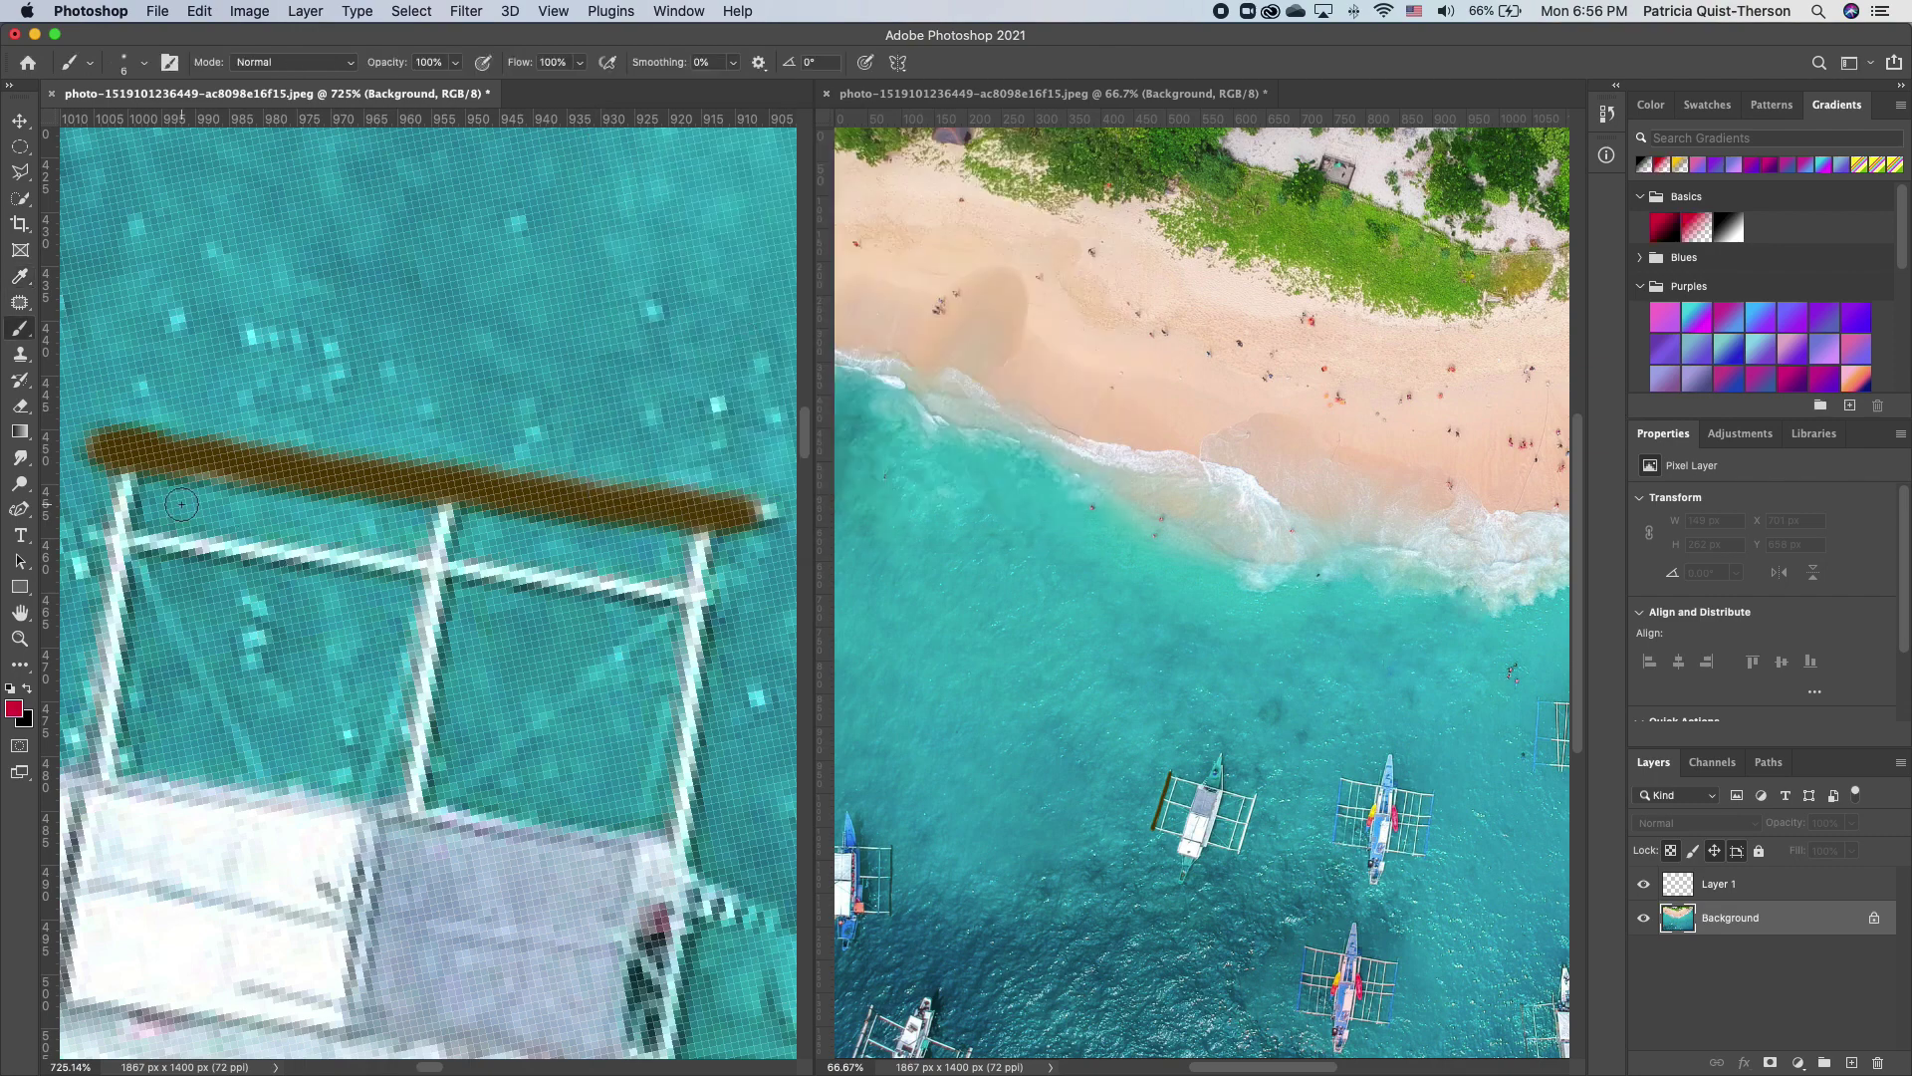
pyautogui.moveTo(107, 443); pyautogui.dragTo(757, 514)
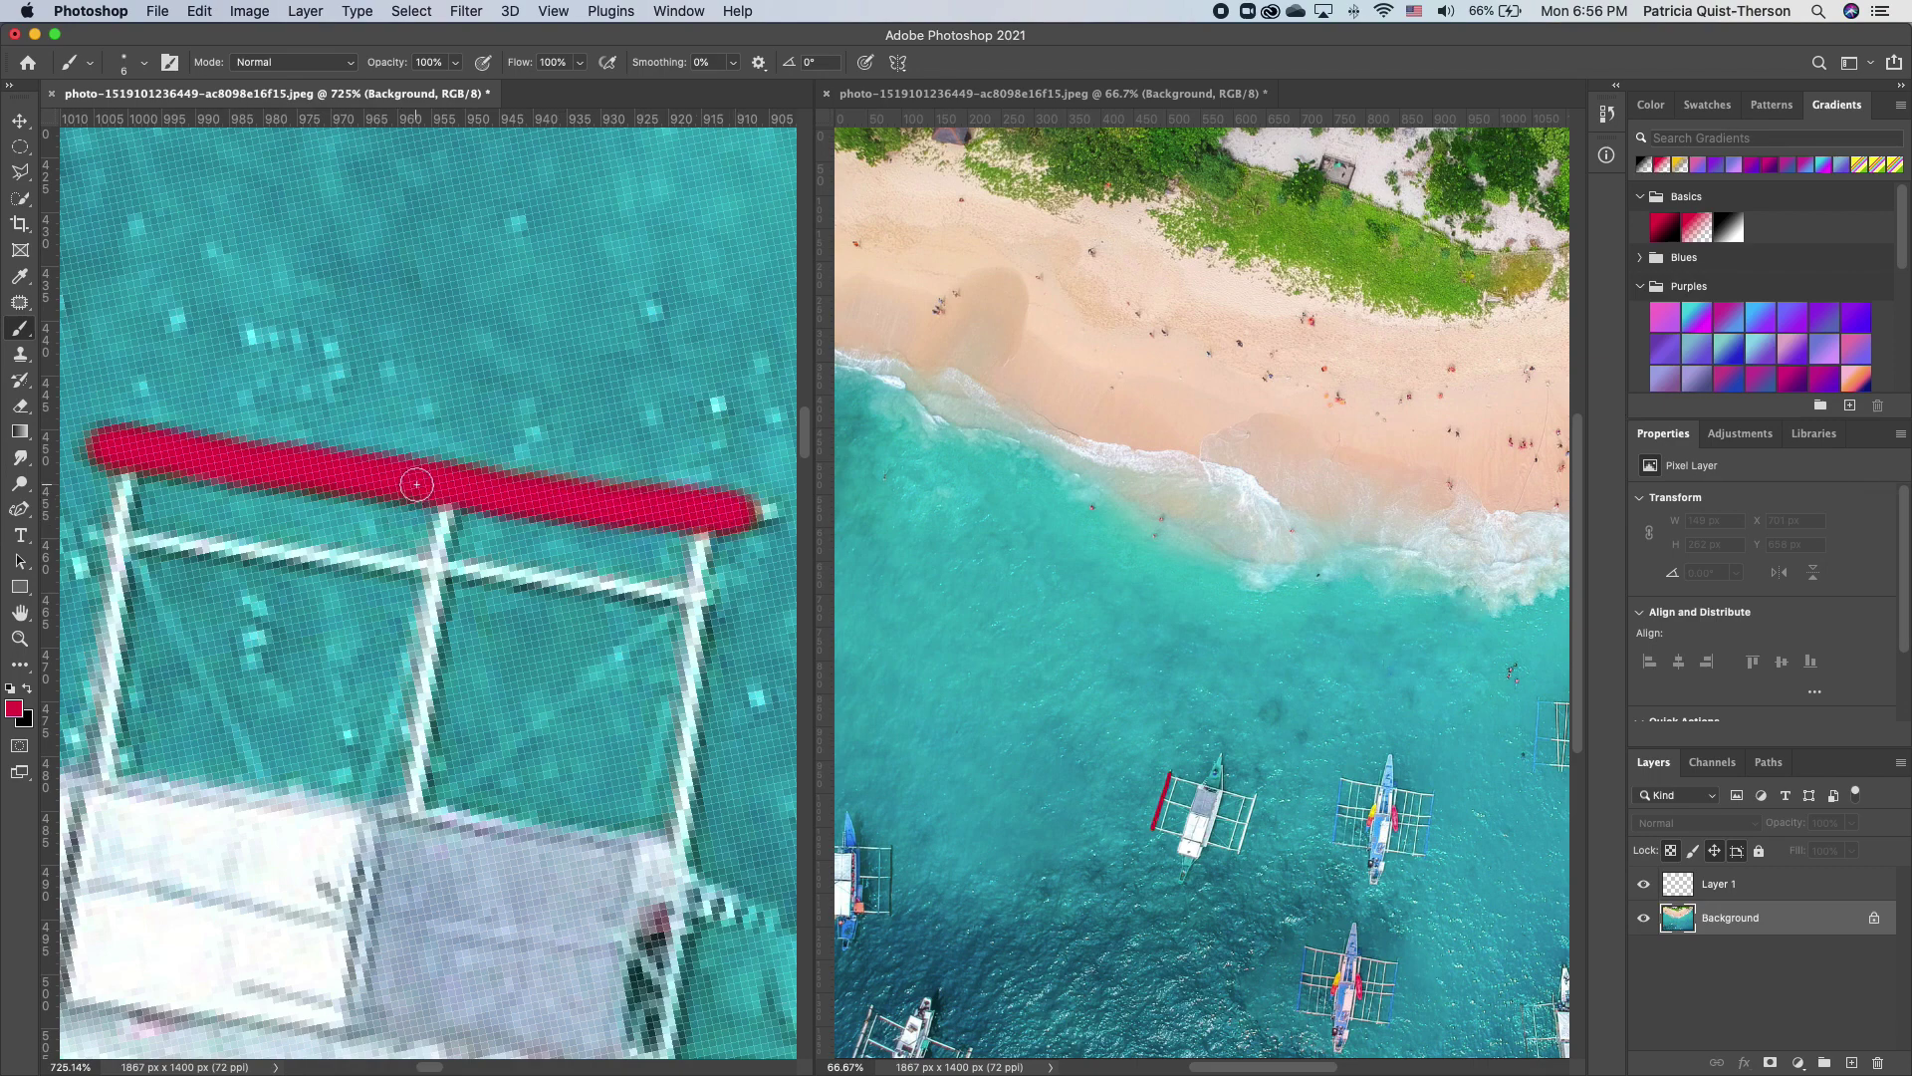
# Pan to show more of the boat frame and straighten the view so the bars run level.
pyautogui.press('h')
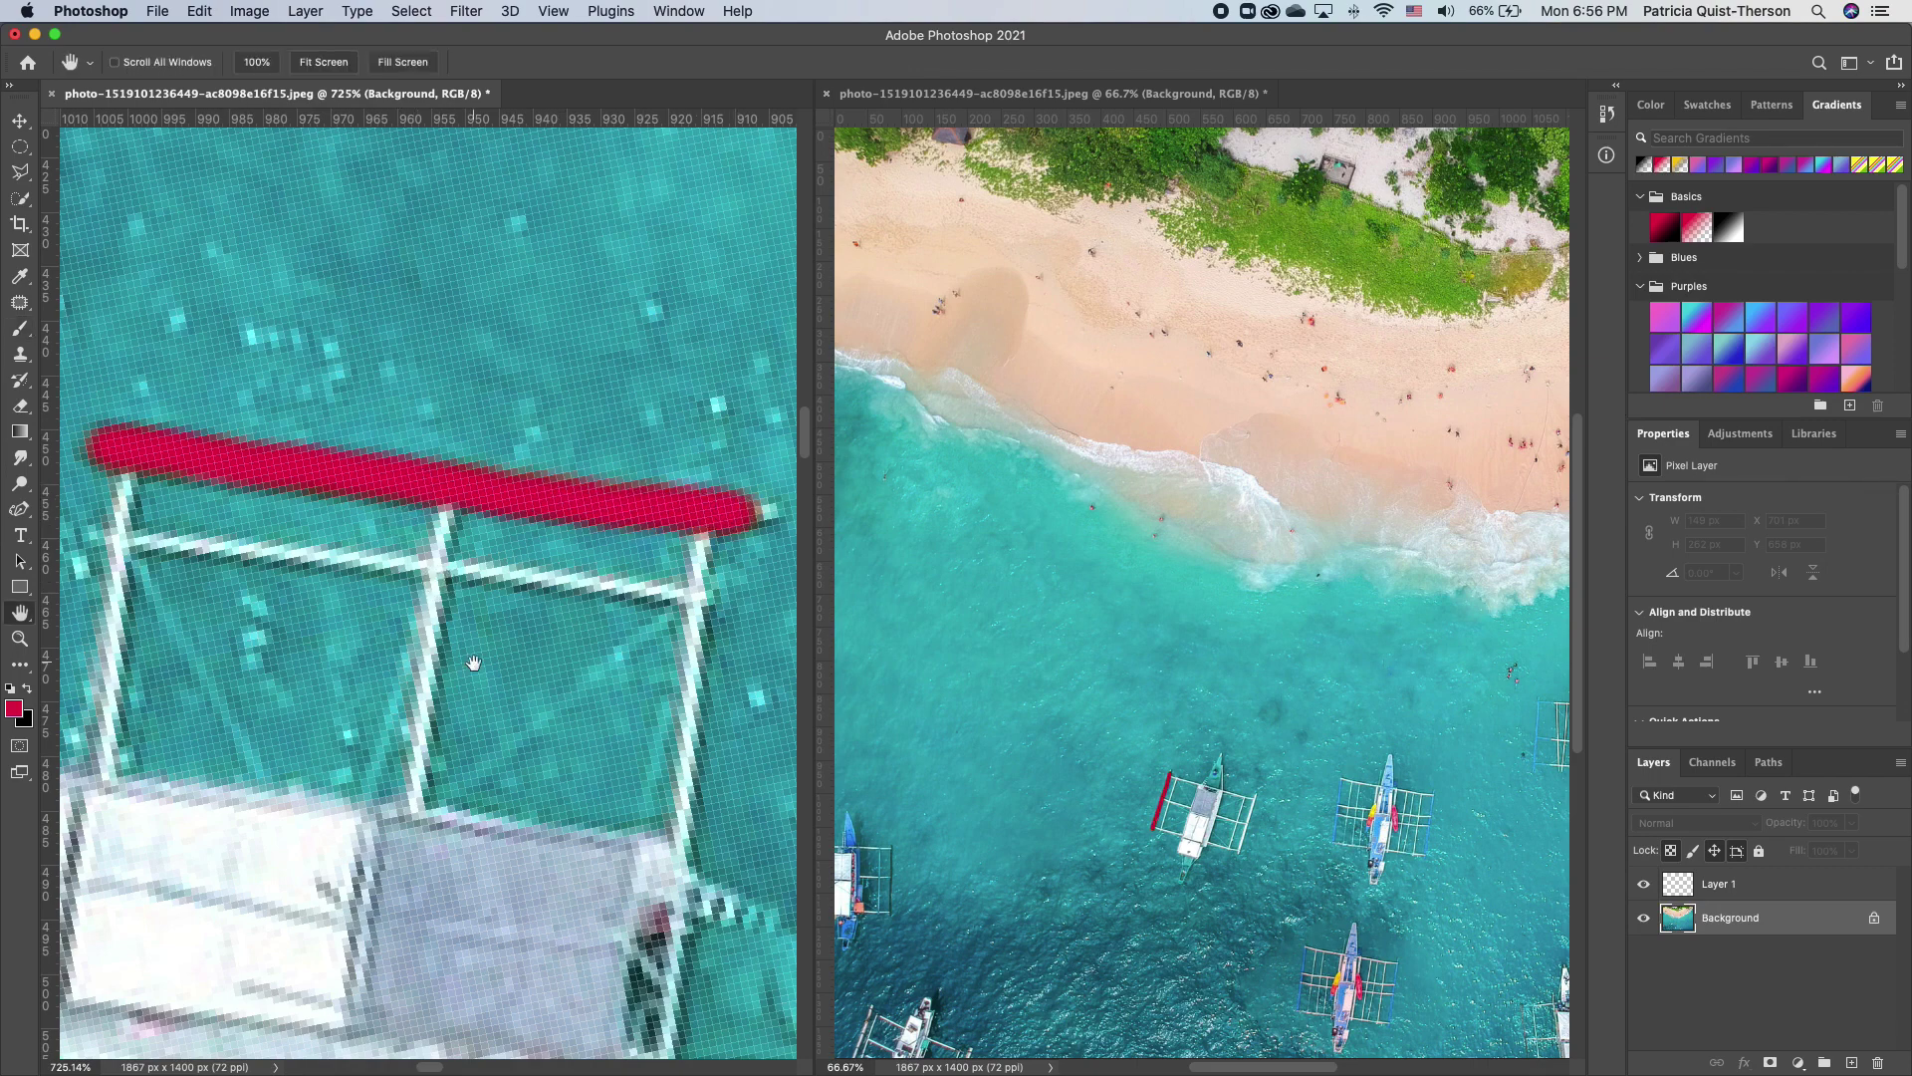
pyautogui.moveTo(505, 678)
pyautogui.mouseDown()
pyautogui.moveTo(513, 399)
pyautogui.moveTo(523, 458)
pyautogui.mouseUp()
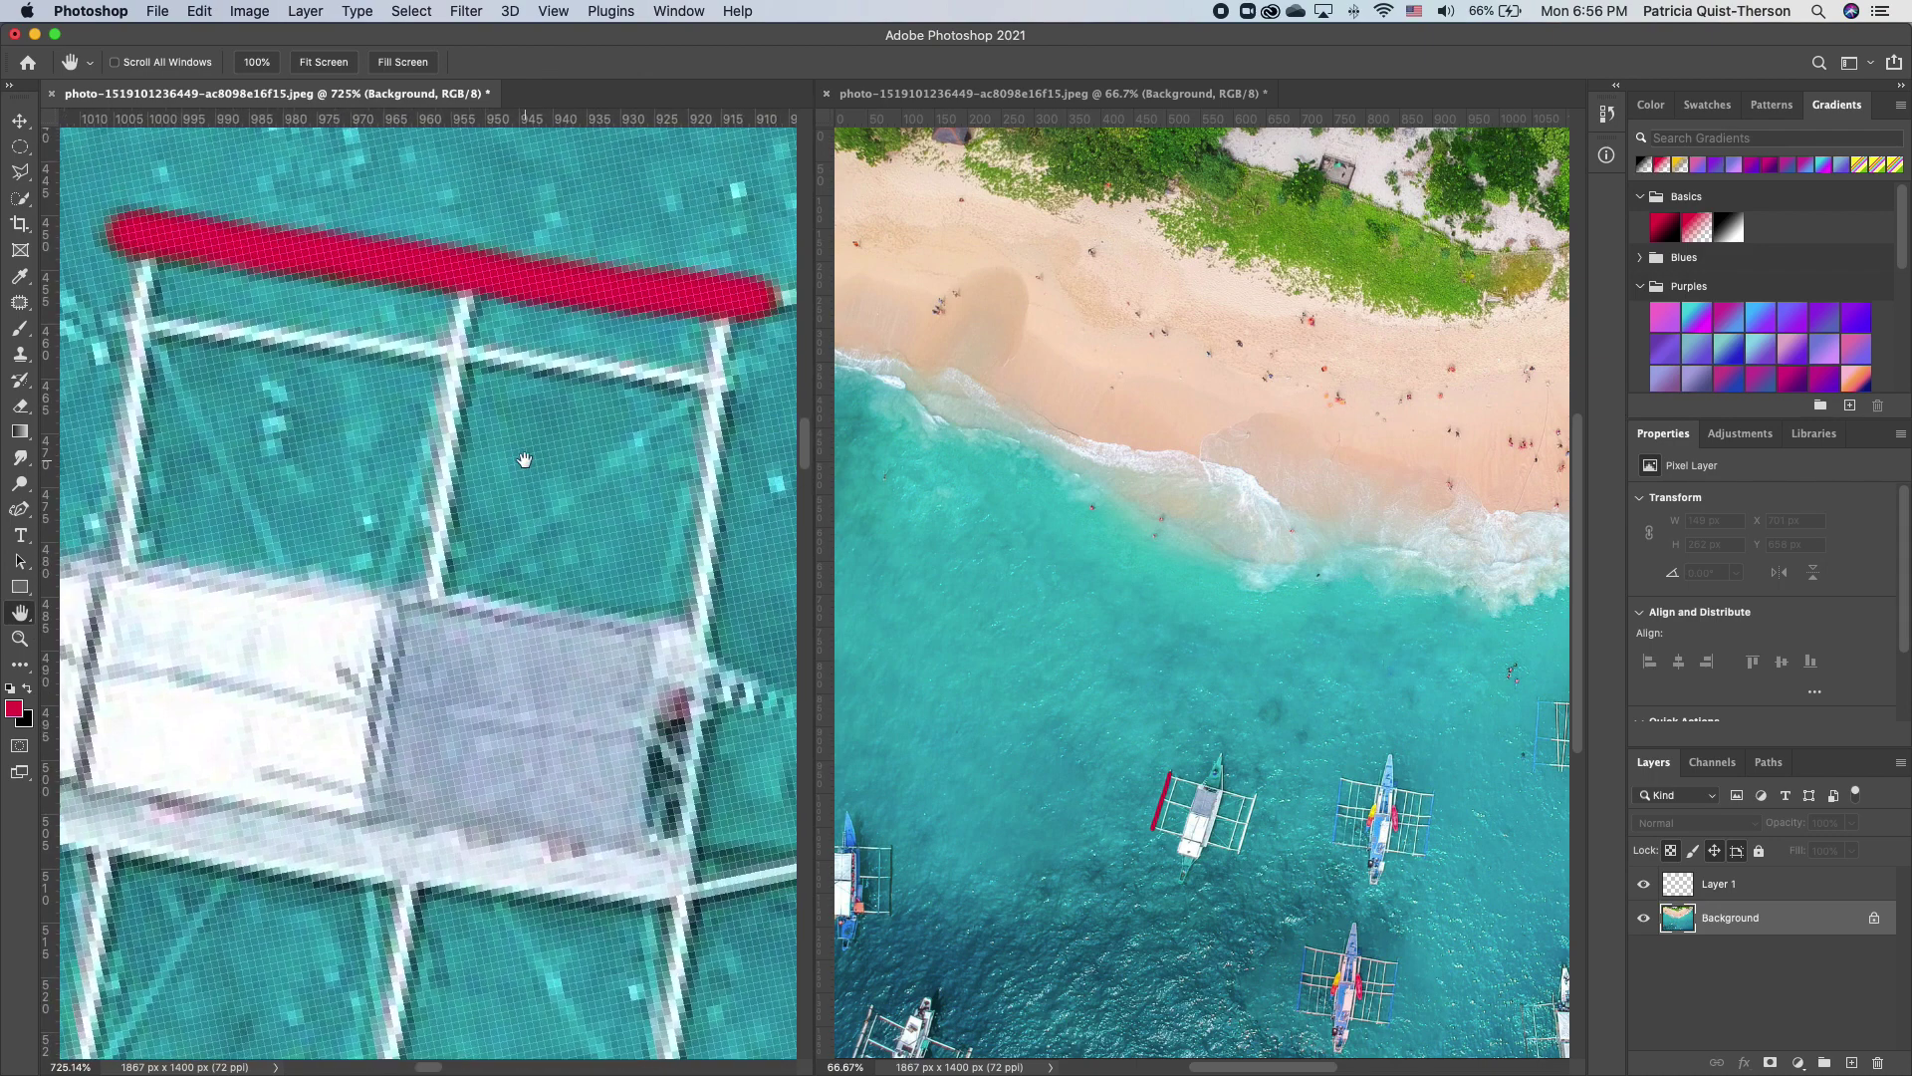
pyautogui.press('r')
pyautogui.moveTo(588, 523); pyautogui.dragTo(595, 505)
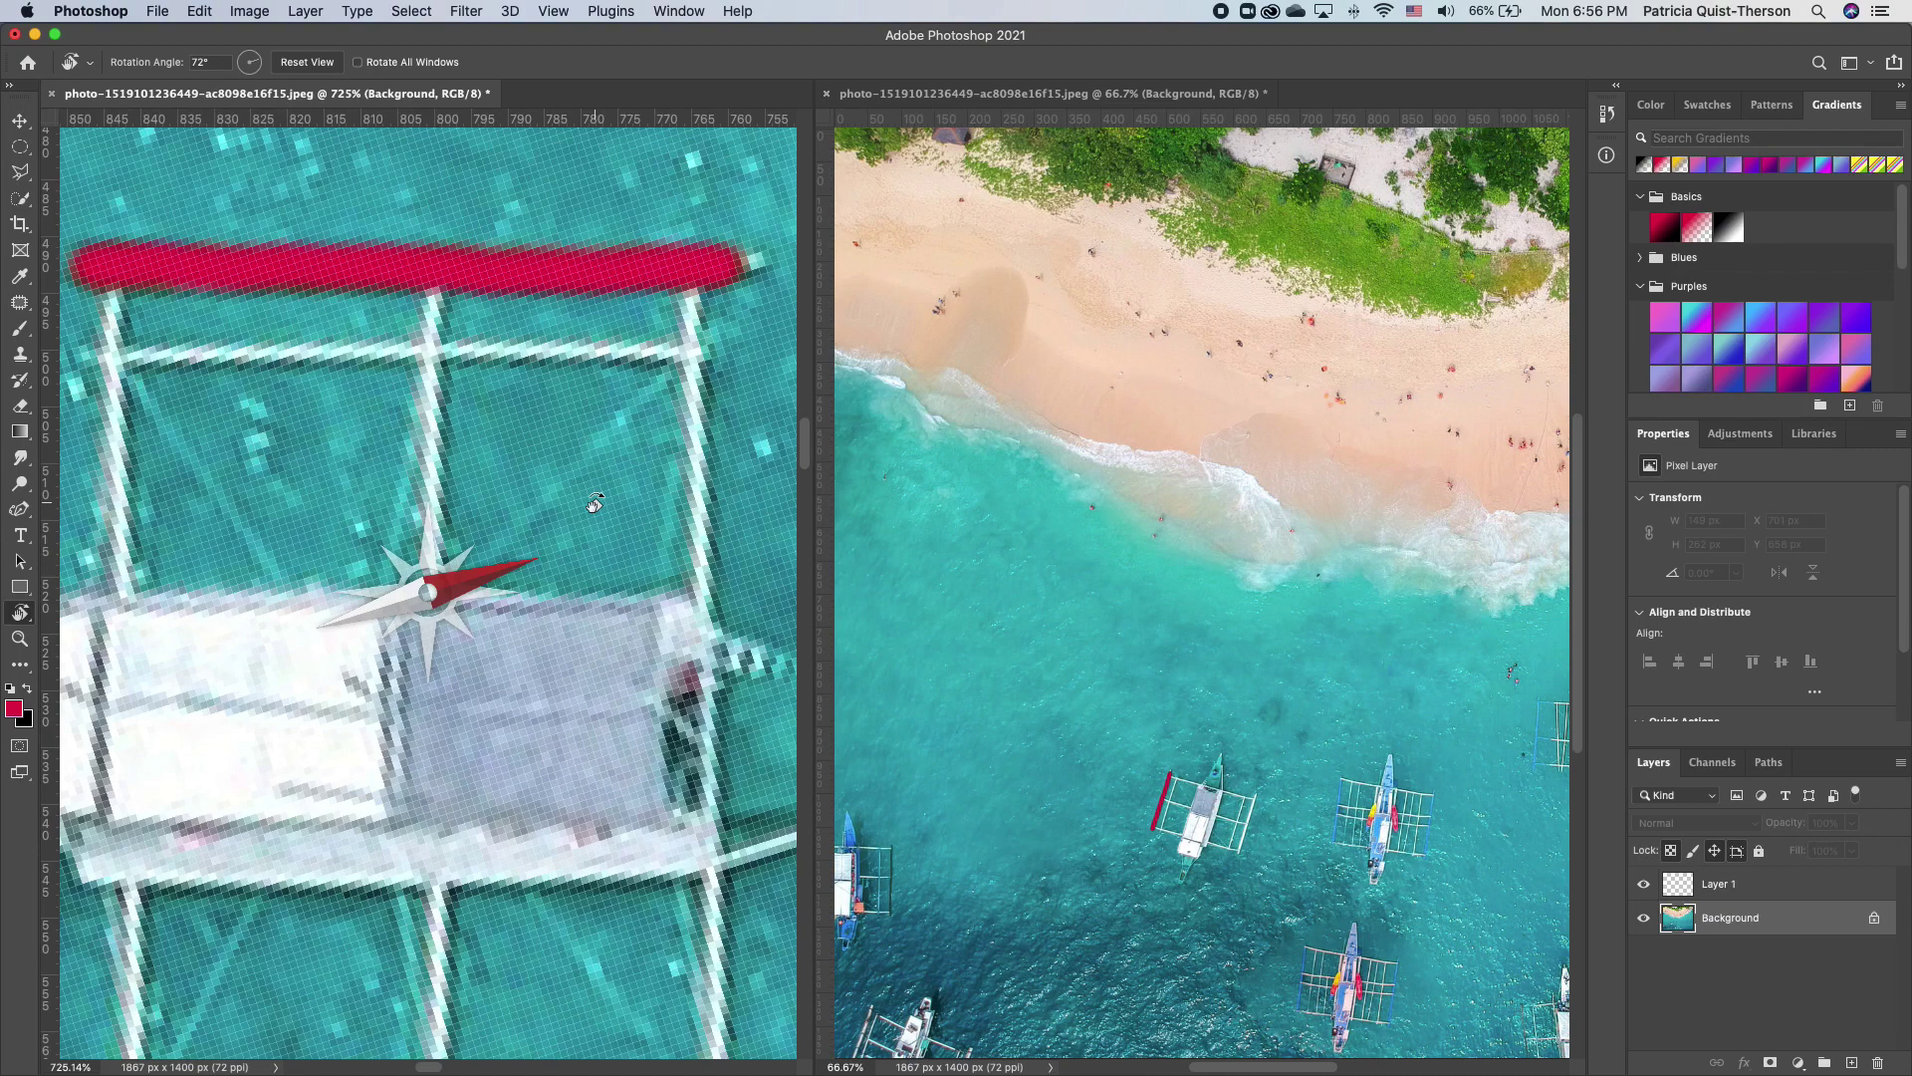
pyautogui.click(21, 329)
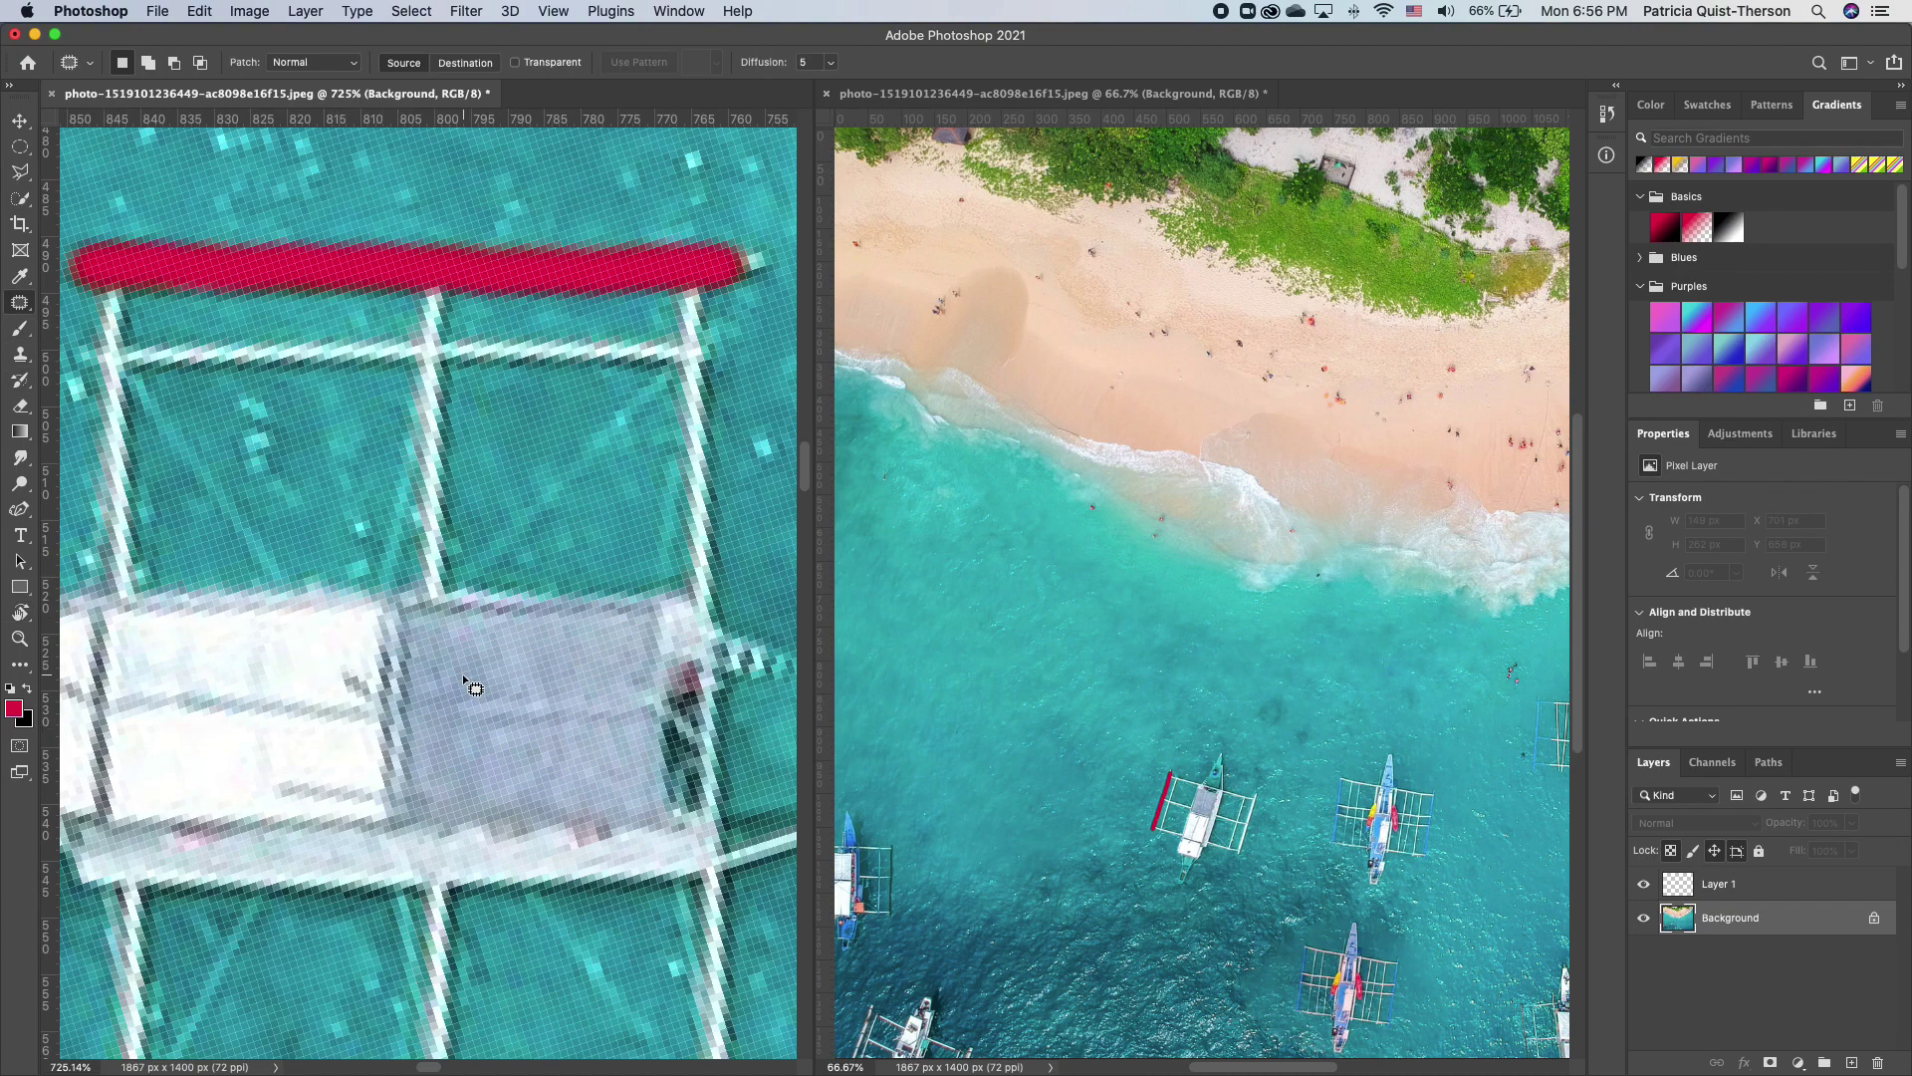
# Pan down to the lower outrigger bar and paint it red.
pyautogui.press('h')
pyautogui.moveTo(456, 674)
pyautogui.mouseDown()
pyautogui.moveTo(490, 578)
pyautogui.moveTo(482, 342)
pyautogui.moveTo(409, 308)
pyautogui.moveTo(454, 325)
pyautogui.mouseUp()
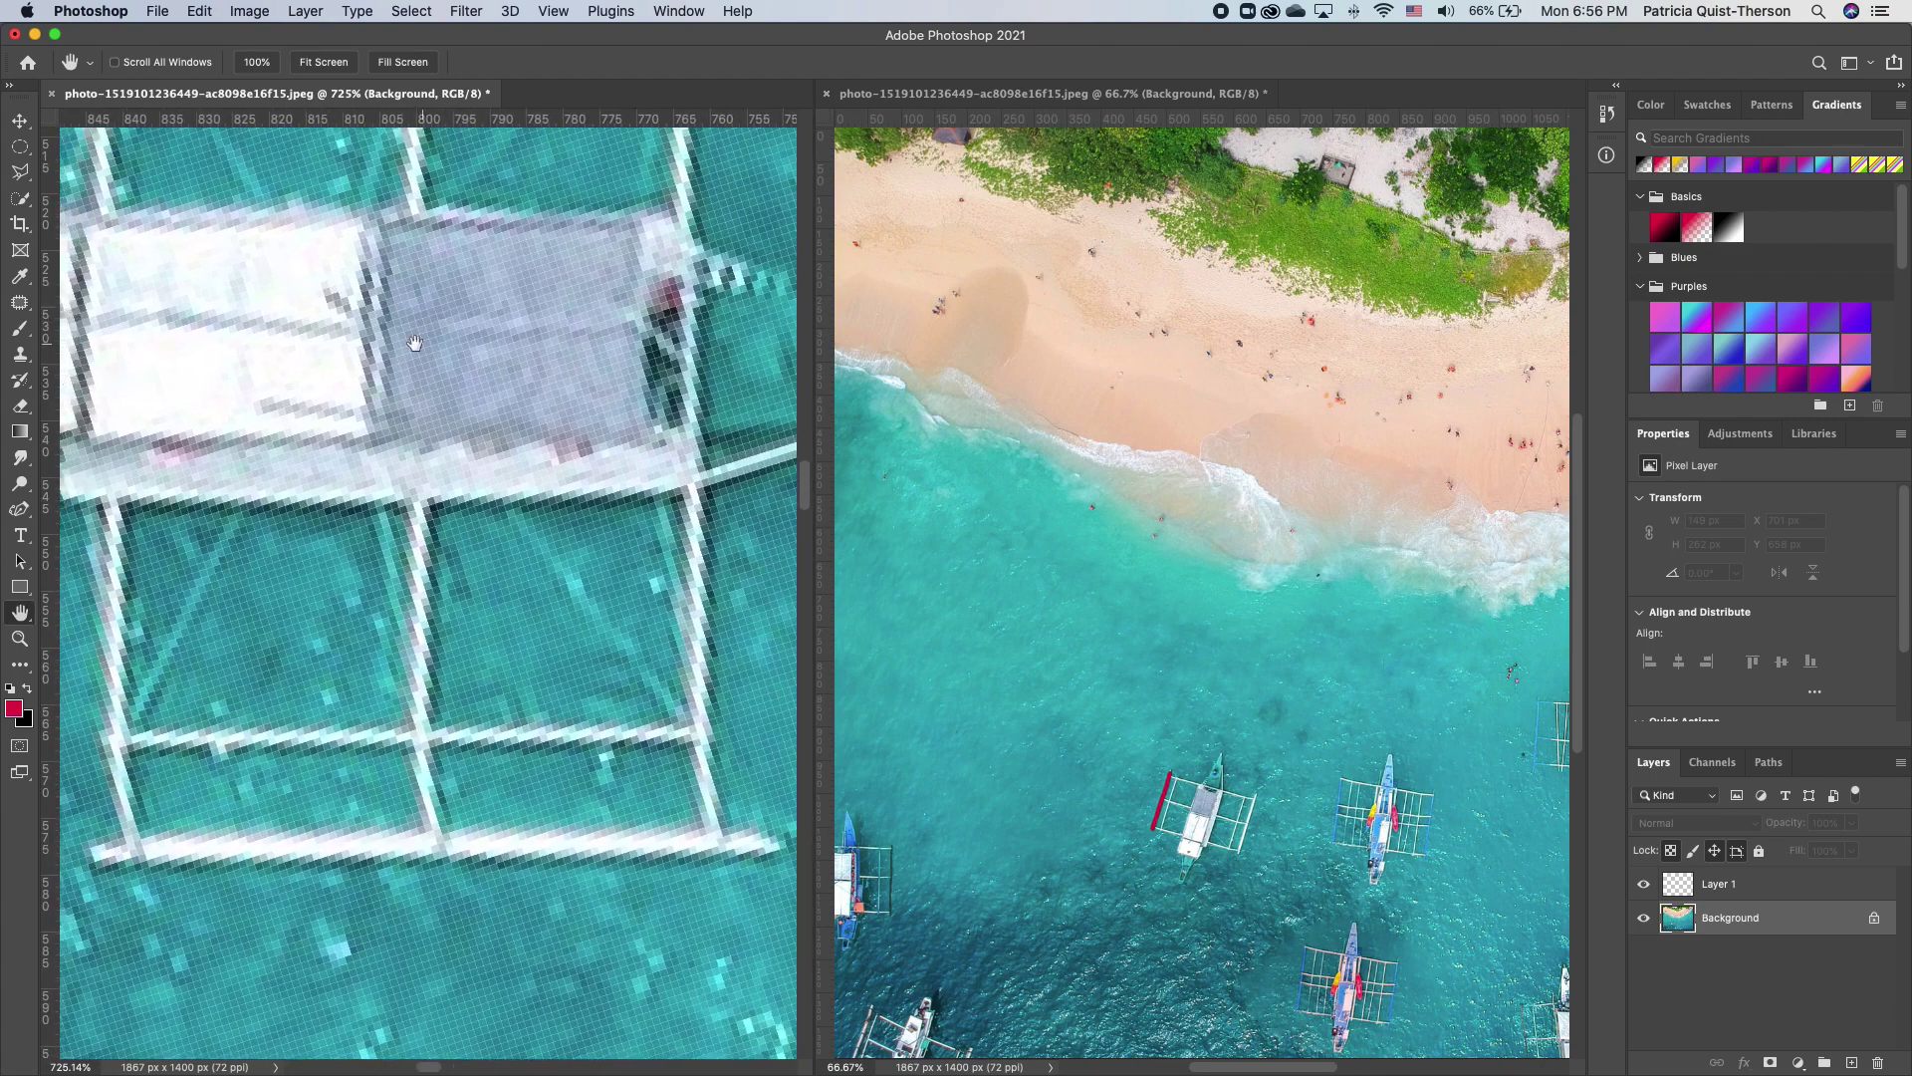
pyautogui.click(21, 331)
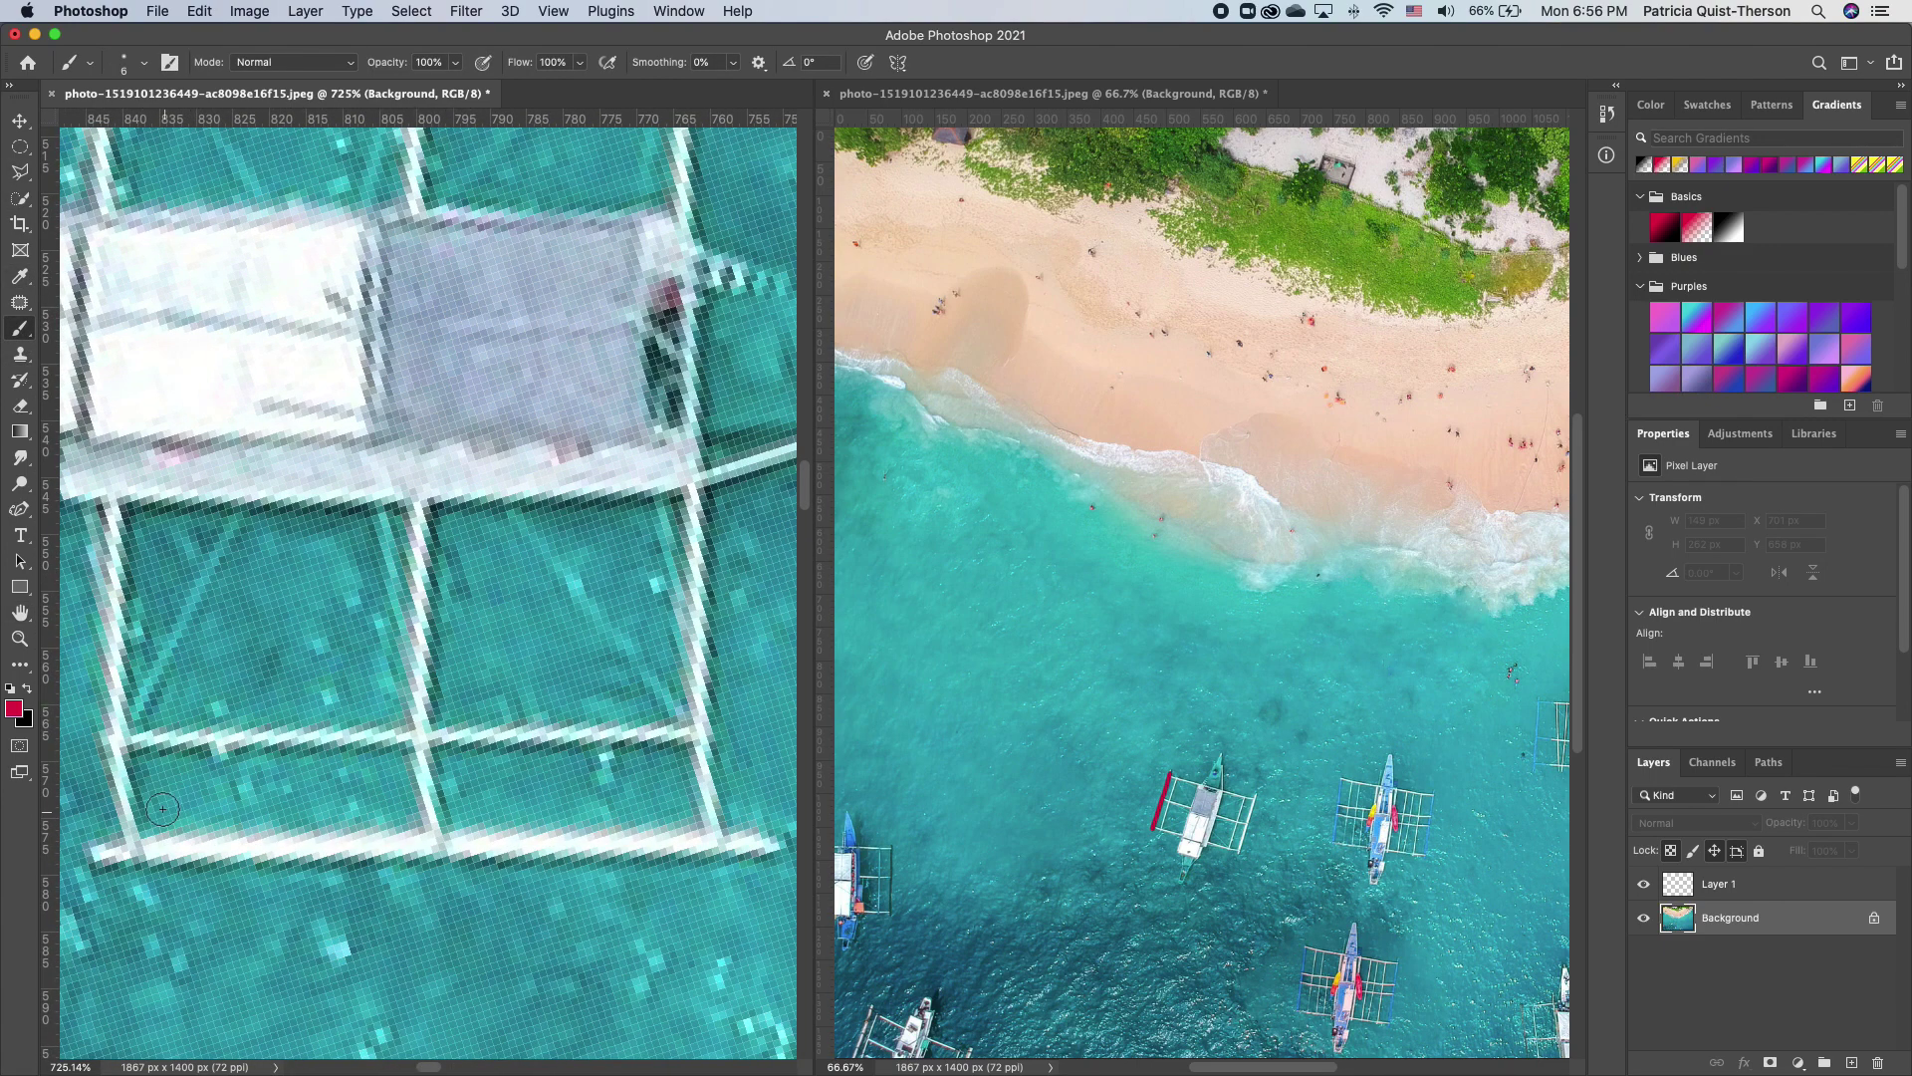
pyautogui.moveTo(93, 853); pyautogui.dragTo(759, 850)
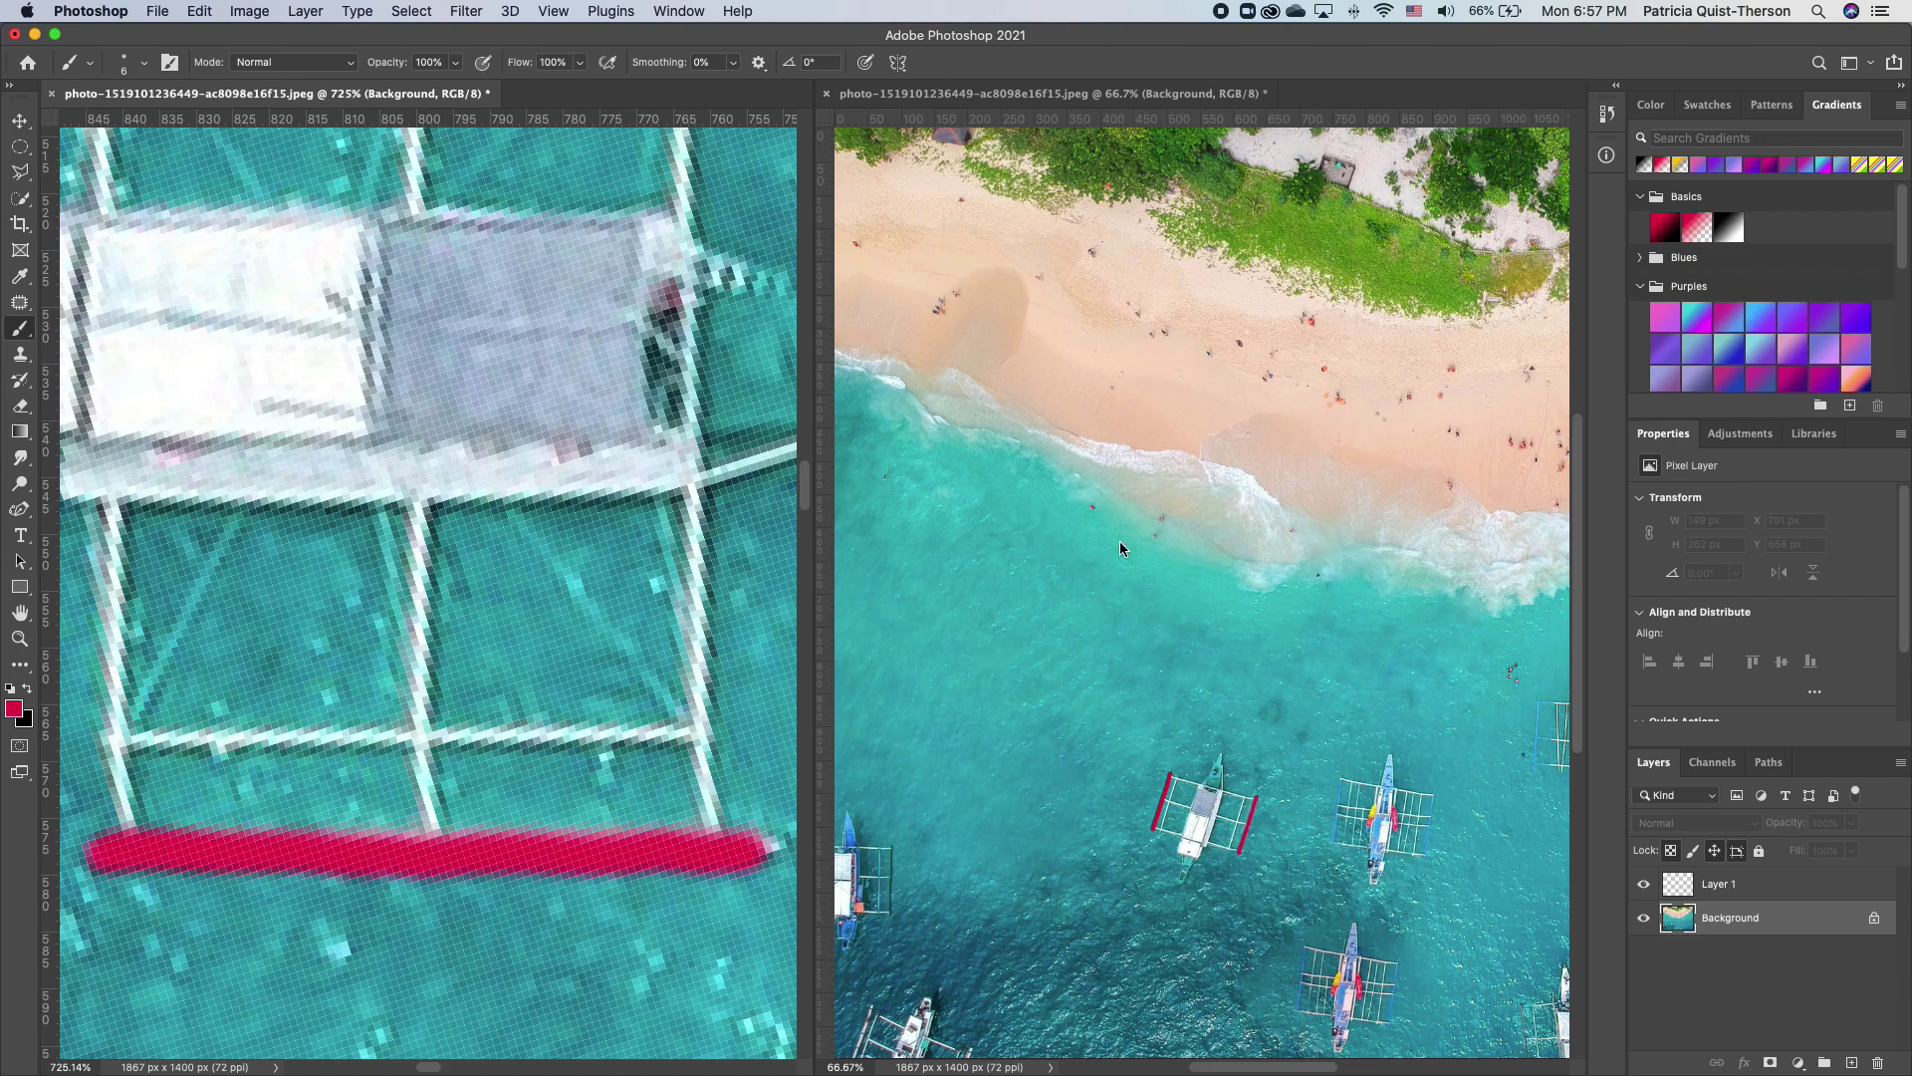
# Zoom the right window from 66.7% to 136% on the red-barred boat.
pyautogui.scroll(5, 1236, 777)
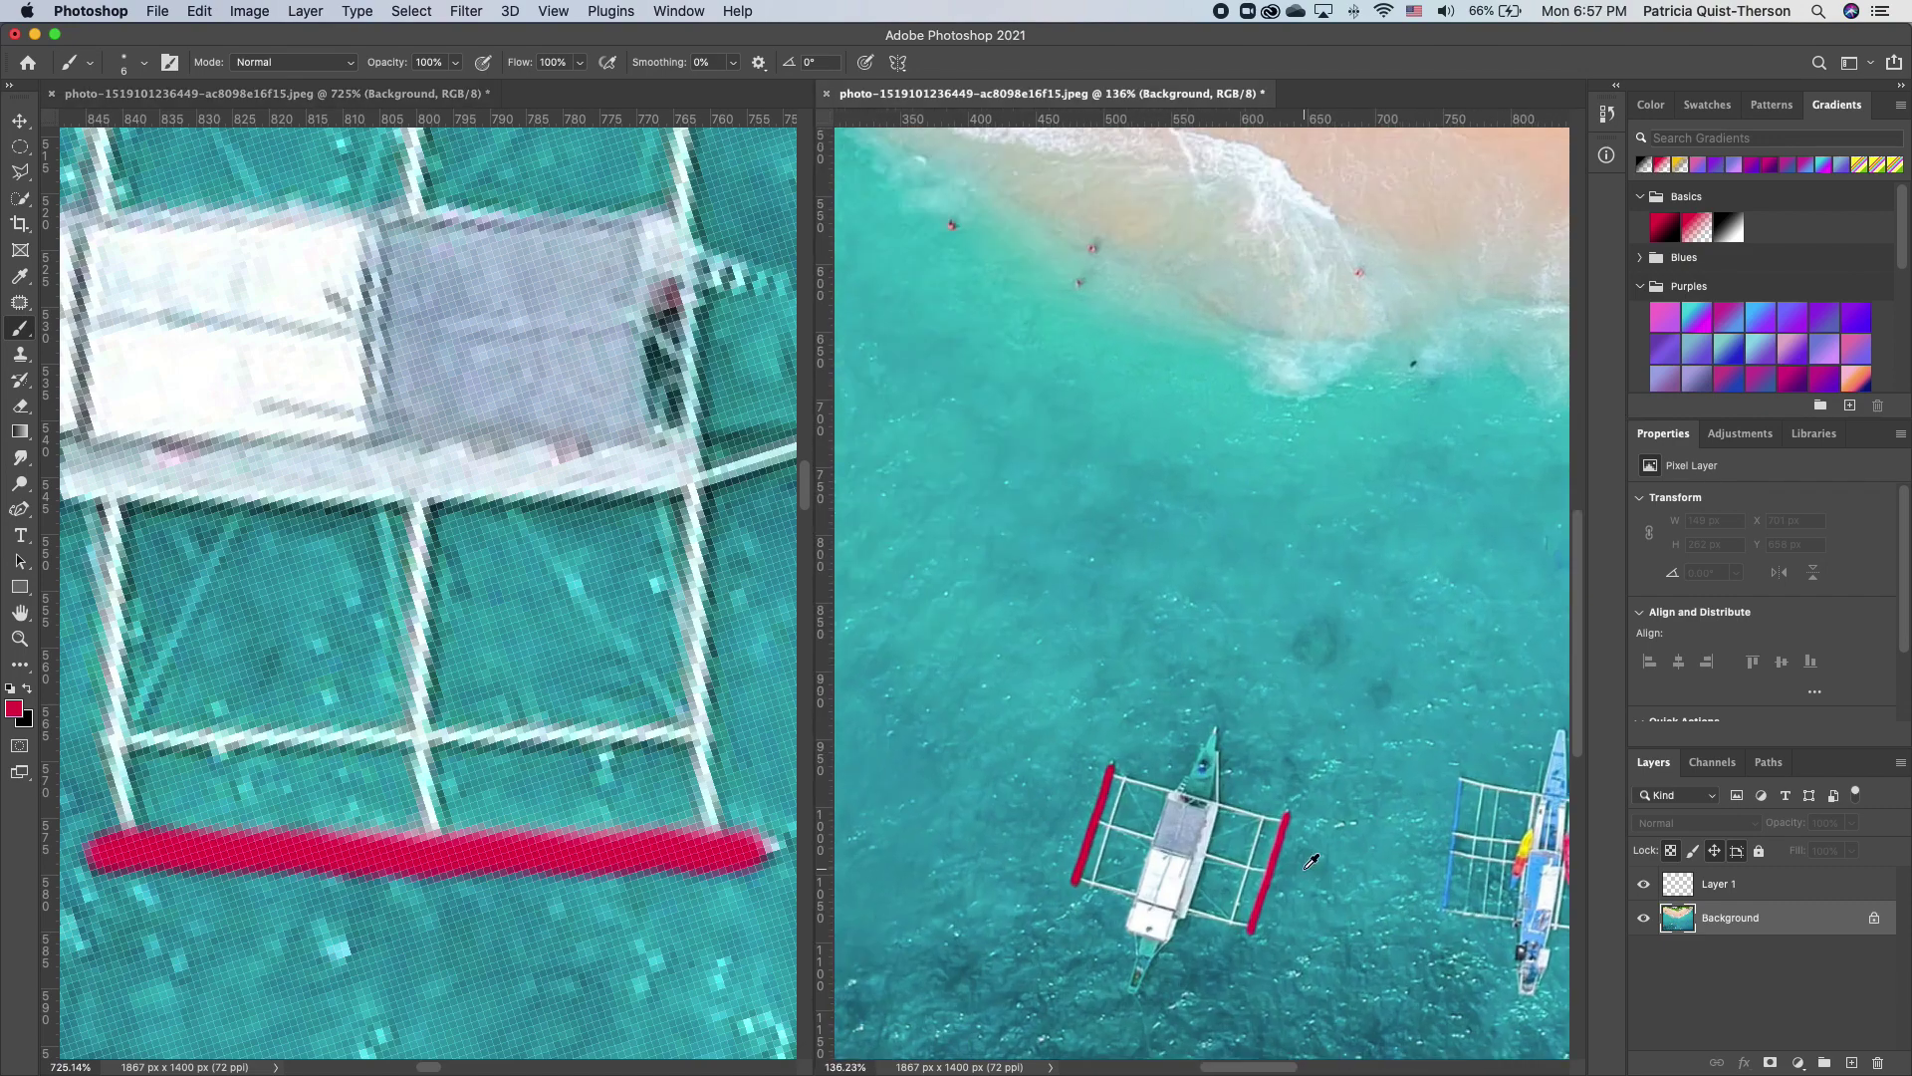